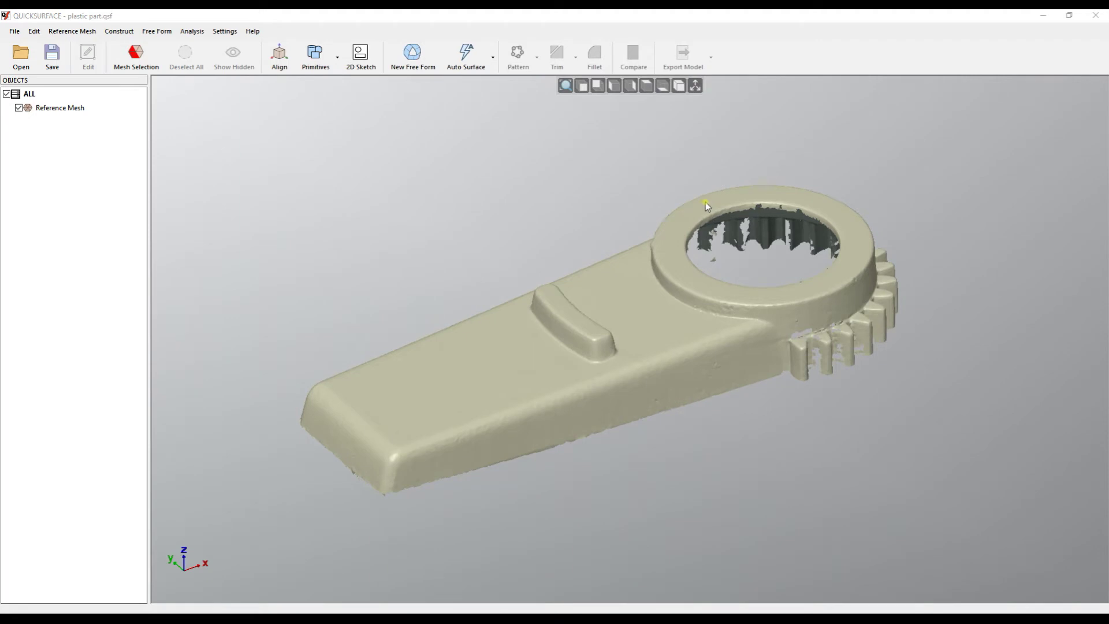
# Step: Create a sketch from the mesh section on the Bottom (OXY) plane at -15.8095 mm offset
pyautogui.click(370, 68)
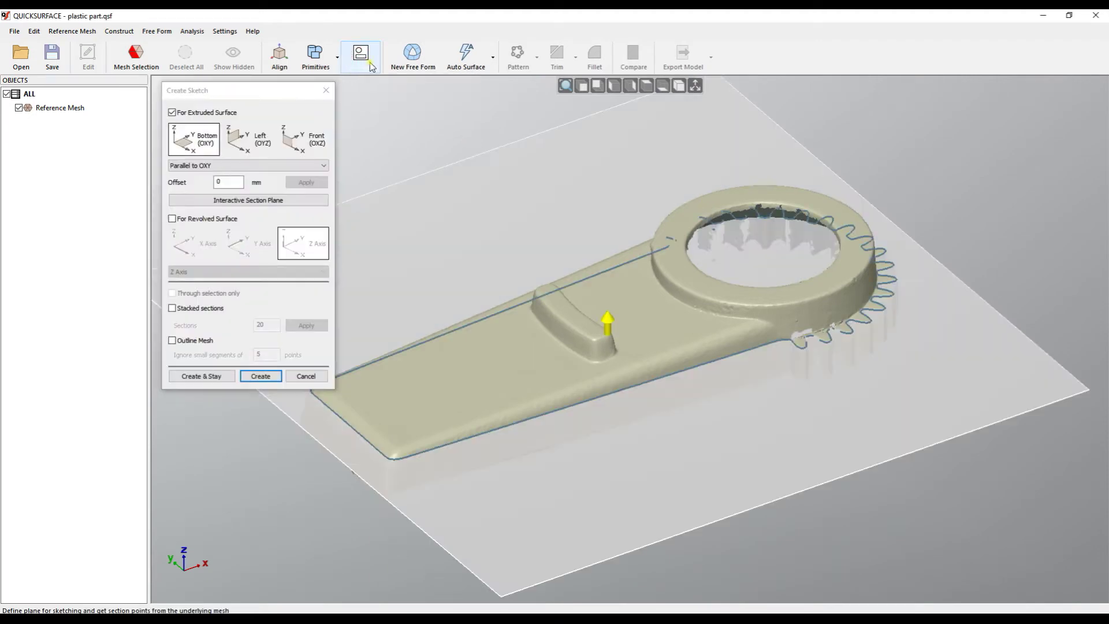
pyautogui.moveTo(690, 403); pyautogui.dragTo(696, 421)
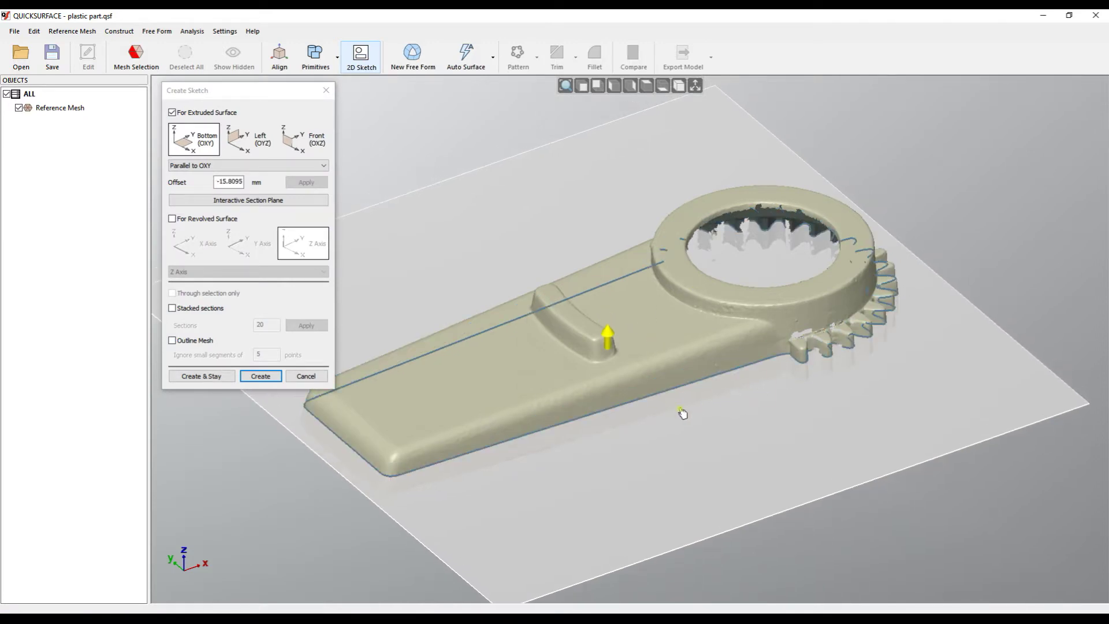
pyautogui.moveTo(668, 414); pyautogui.dragTo(652, 350, button='right')
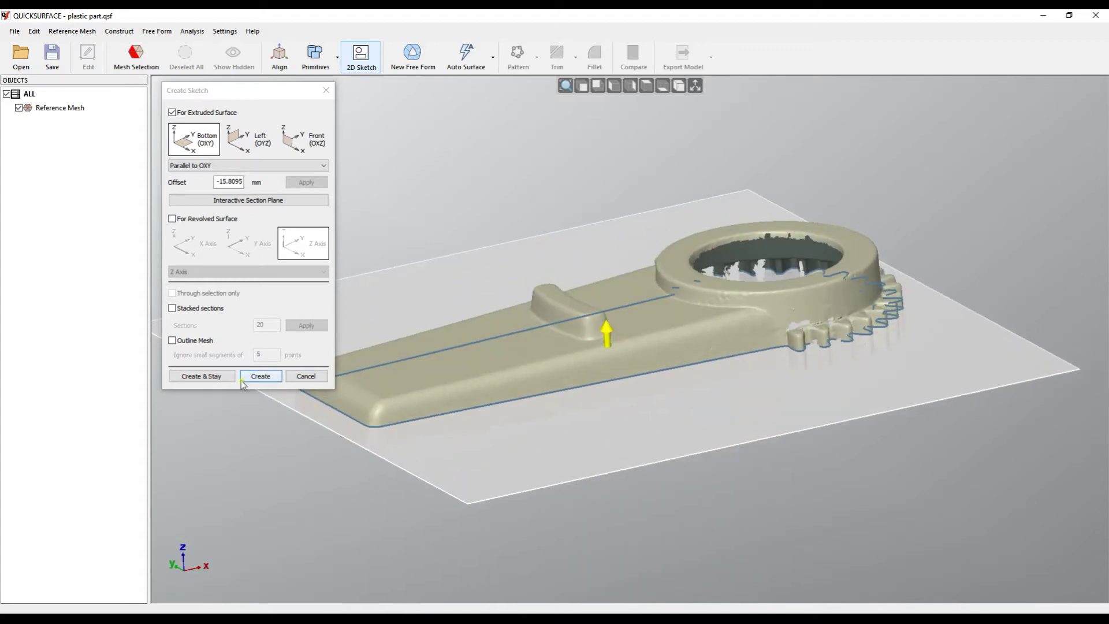
pyautogui.click(259, 376)
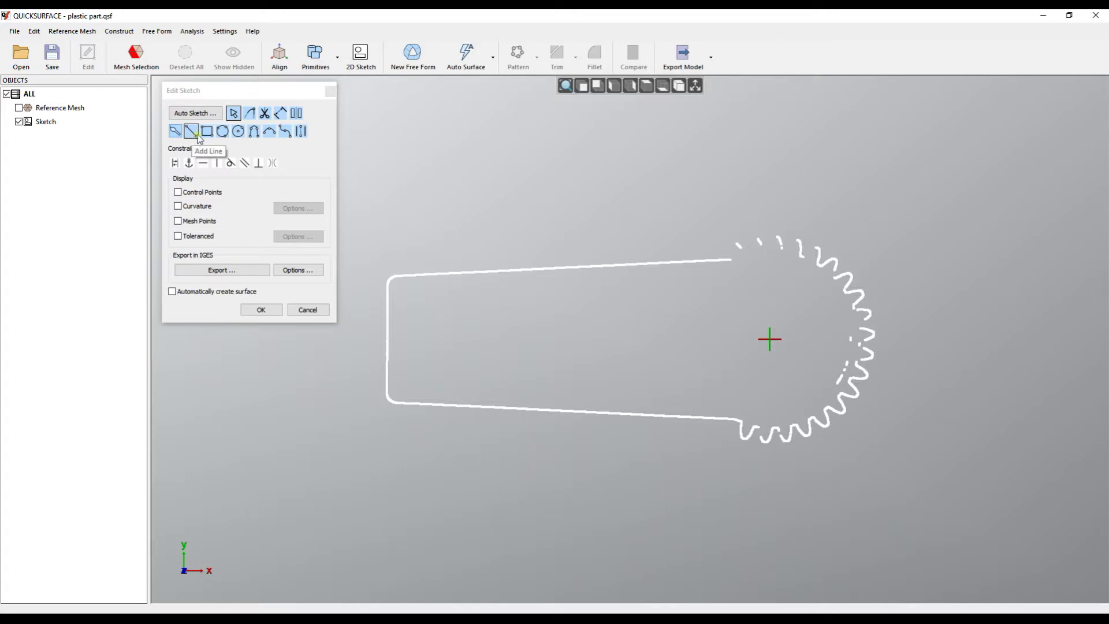
# Step: Brush the outline's top-edge points to fit a straight line from the left corner to the gear
pyautogui.moveTo(557, 240); pyautogui.dragTo(579, 243, button='middle')
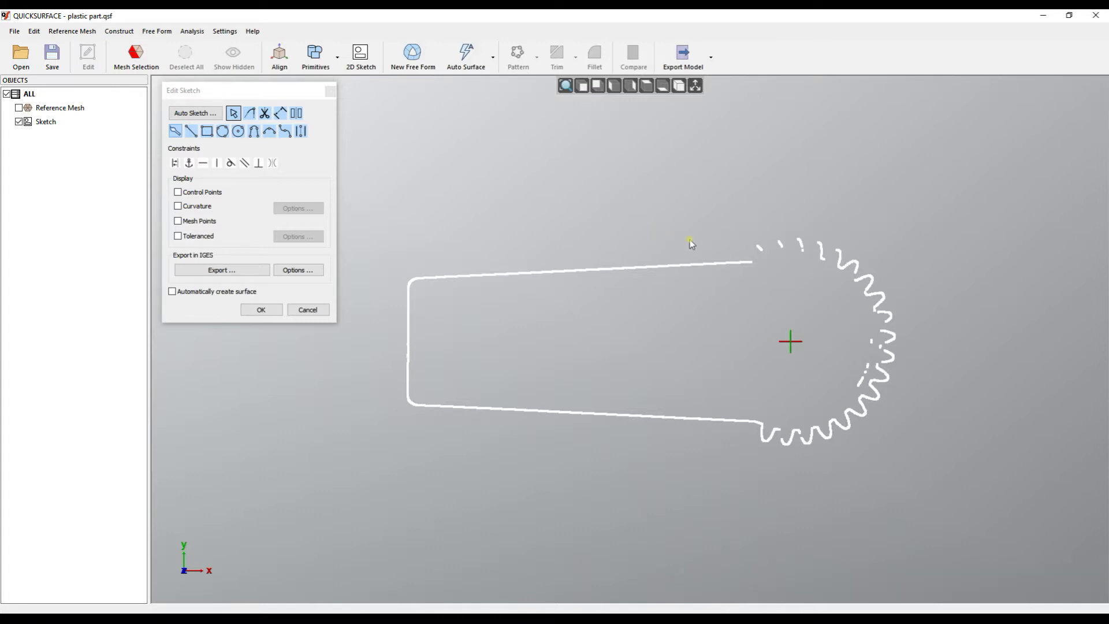
pyautogui.moveTo(693, 219)
pyautogui.mouseDown()
pyautogui.moveTo(497, 225)
pyautogui.moveTo(437, 255)
pyautogui.moveTo(425, 279)
pyautogui.moveTo(474, 299)
pyautogui.moveTo(613, 308)
pyautogui.moveTo(707, 303)
pyautogui.moveTo(743, 286)
pyautogui.moveTo(757, 264)
pyautogui.mouseUp()
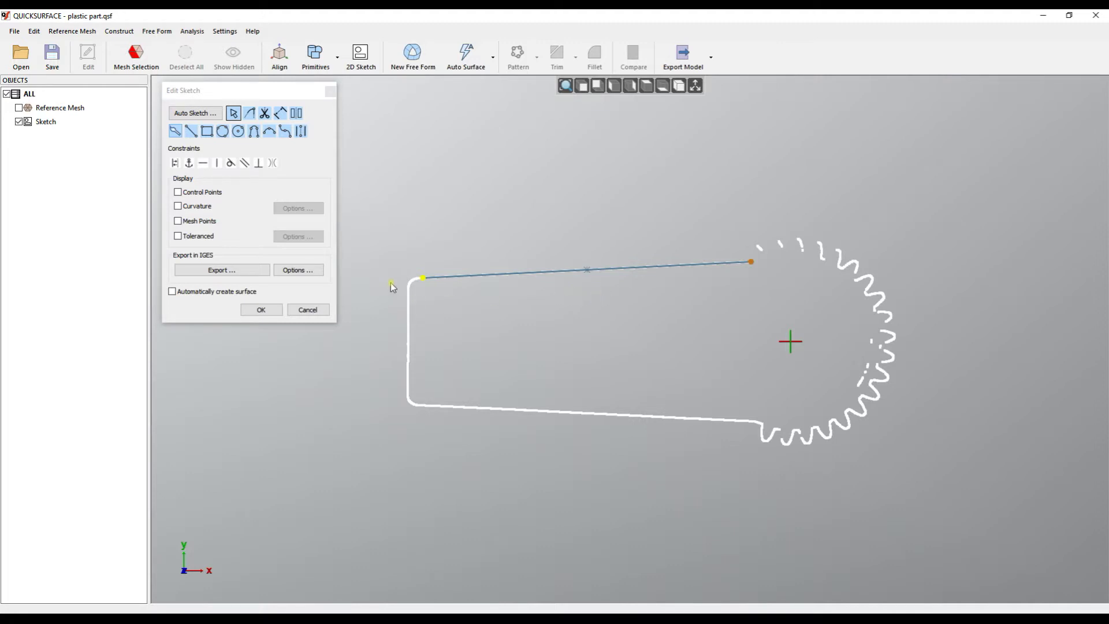
pyautogui.scroll(6, 390, 282)
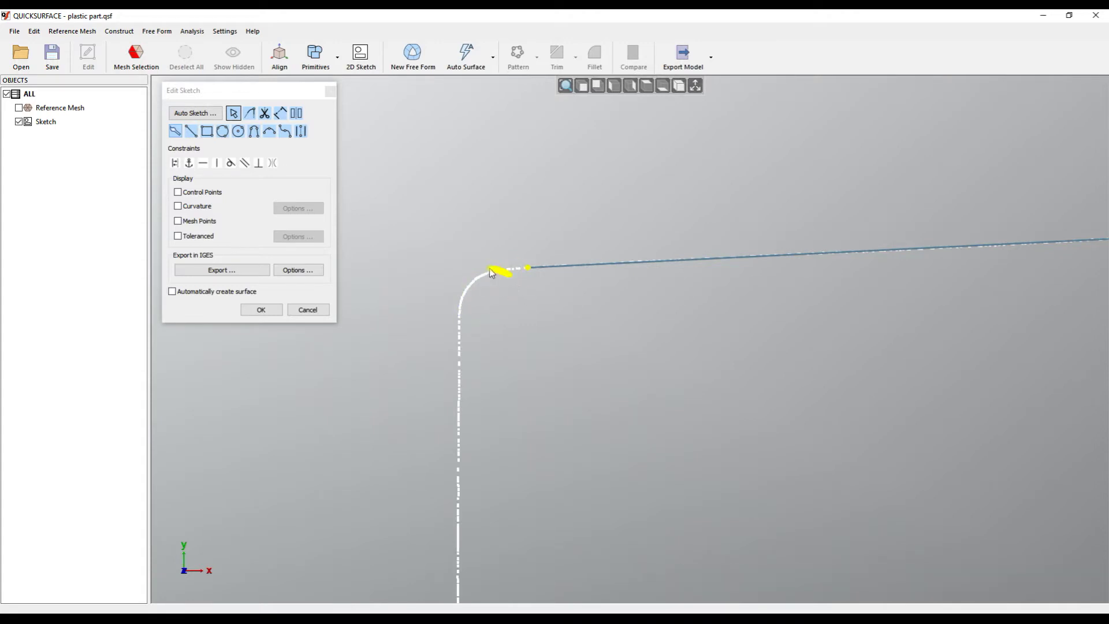
# Step: Fit a fillet arc at the top-left corner and convert the gear arc into a full circle
pyautogui.click(477, 337)
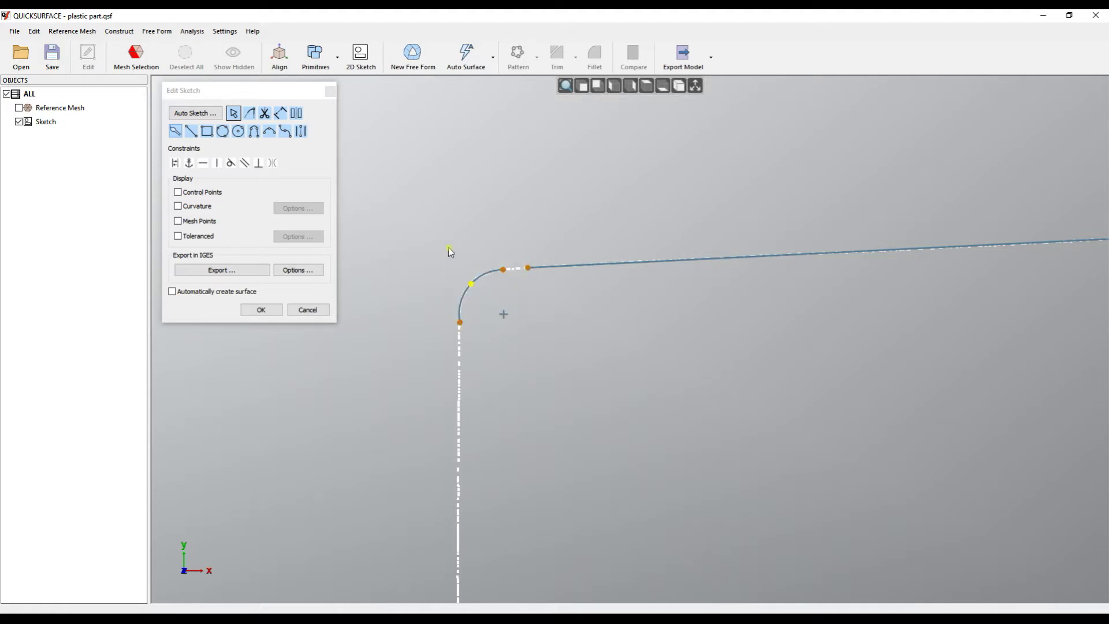
pyautogui.scroll(-5, 449, 246)
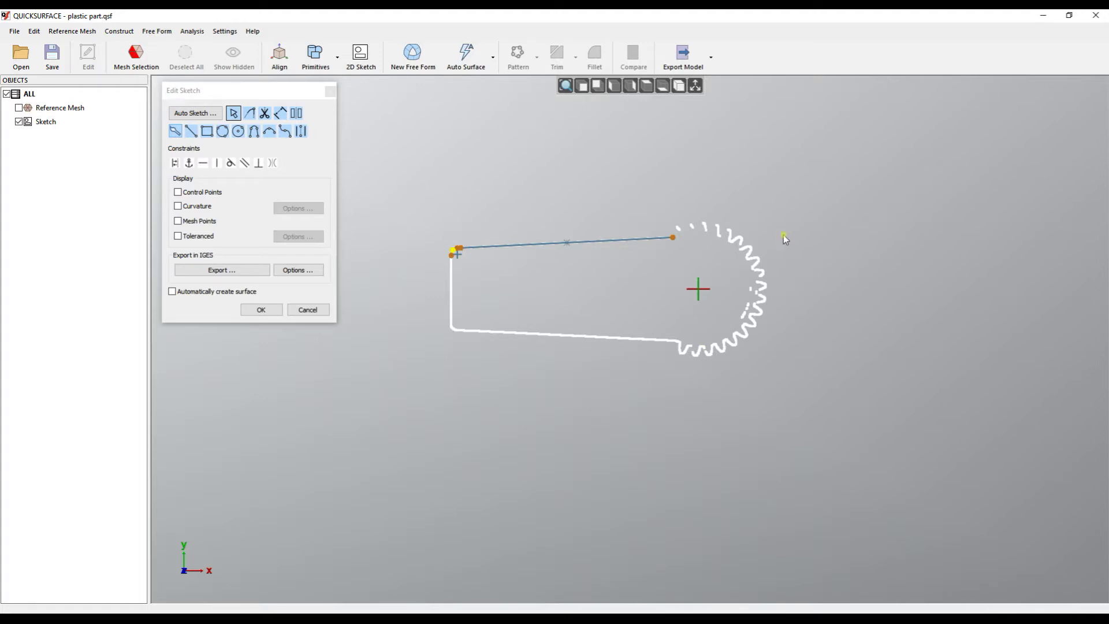
pyautogui.moveTo(781, 232)
pyautogui.mouseDown()
pyautogui.moveTo(710, 214)
pyautogui.moveTo(676, 222)
pyautogui.moveTo(693, 264)
pyautogui.moveTo(677, 350)
pyautogui.moveTo(707, 376)
pyautogui.moveTo(802, 325)
pyautogui.mouseUp()
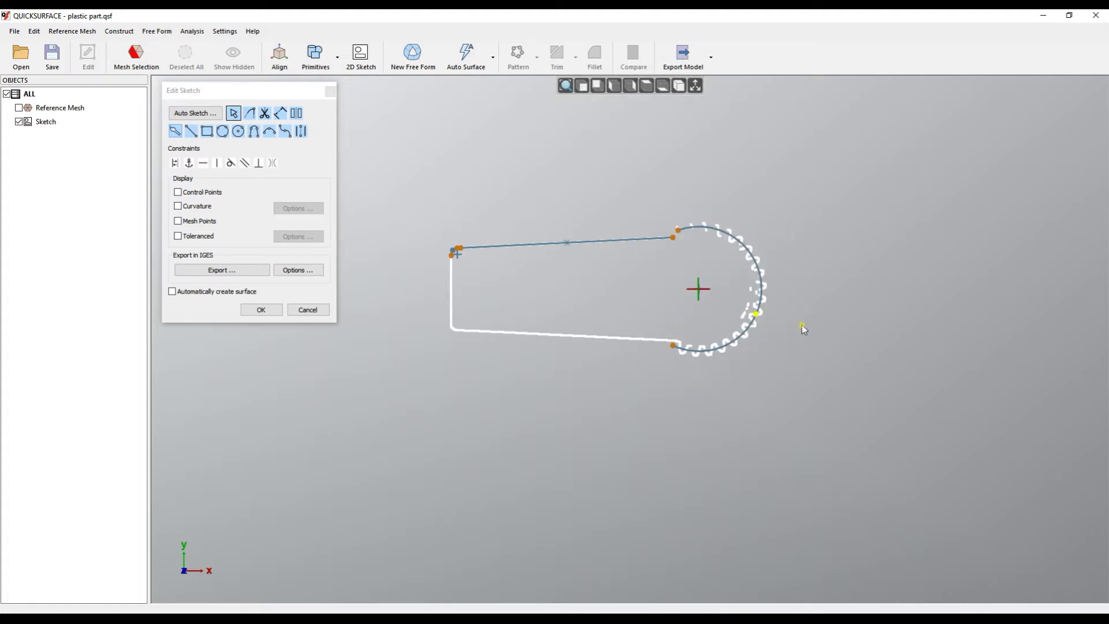
pyautogui.click(743, 247)
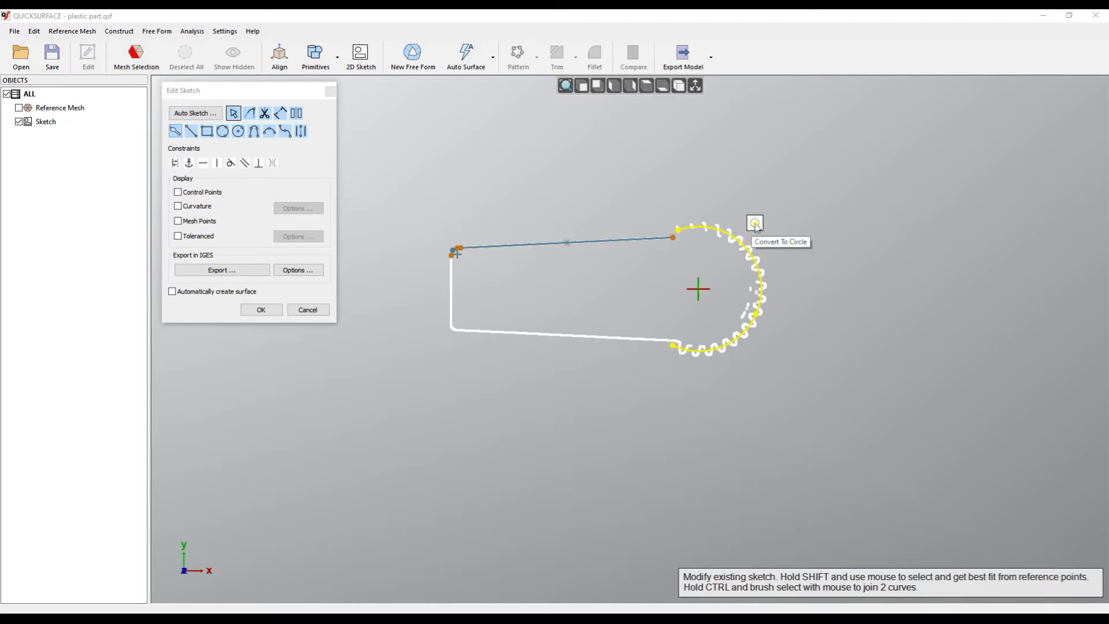
pyautogui.click(755, 223)
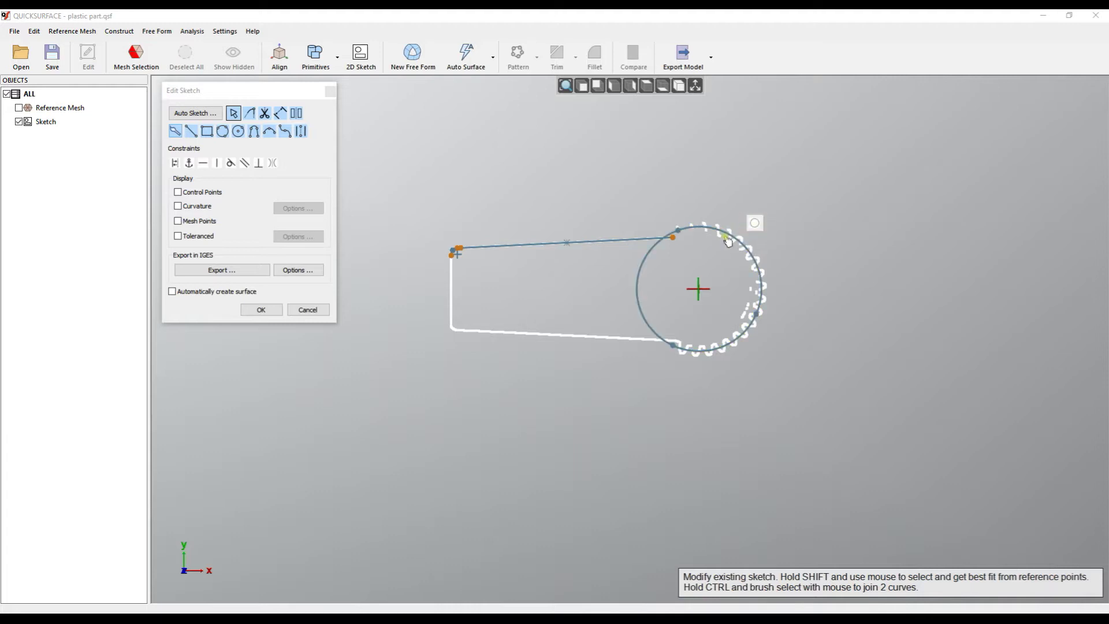
# Step: Box-select the fitted top line, gear circle and corner arc and delete them
pyautogui.scroll(3, 708, 252)
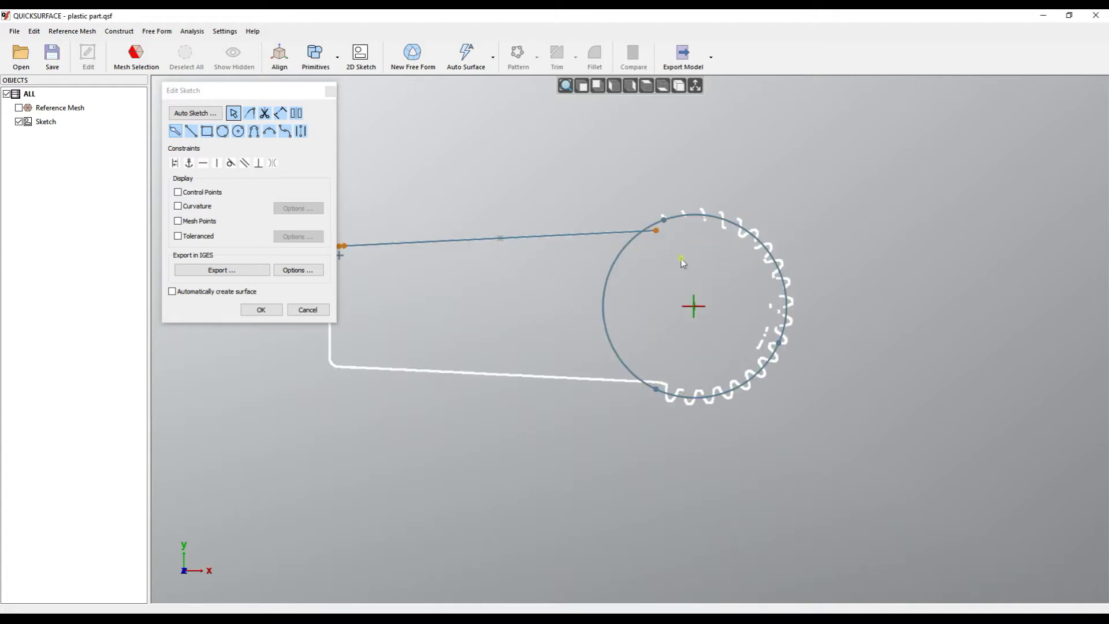
pyautogui.moveTo(681, 258); pyautogui.dragTo(781, 257, button='middle')
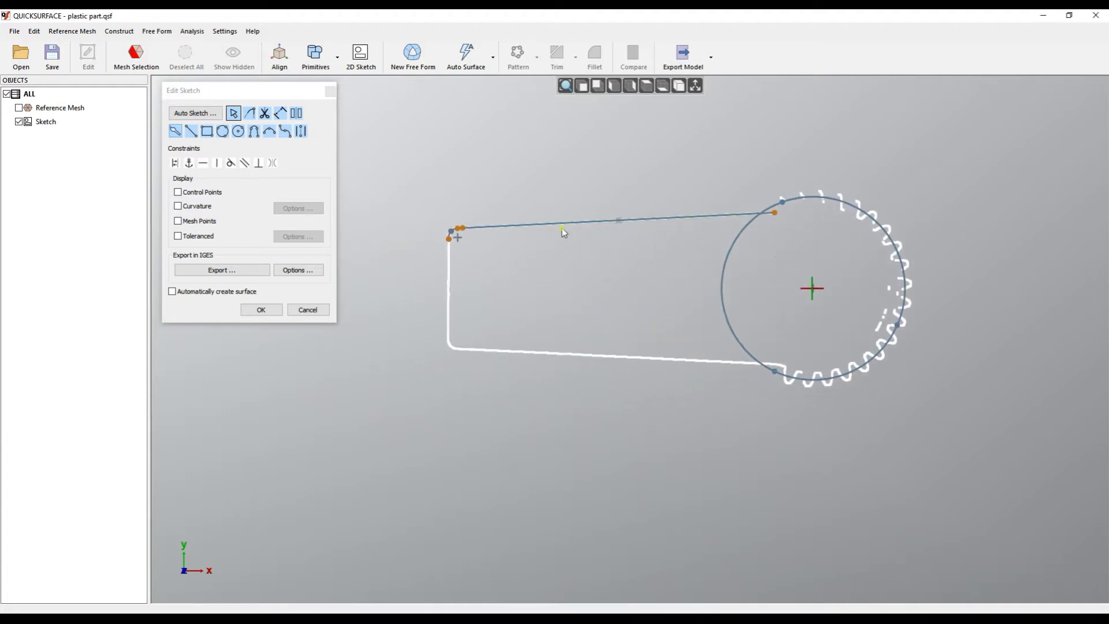
pyautogui.moveTo(423, 153)
pyautogui.mouseDown()
pyautogui.moveTo(762, 416)
pyautogui.moveTo(926, 453)
pyautogui.mouseUp()
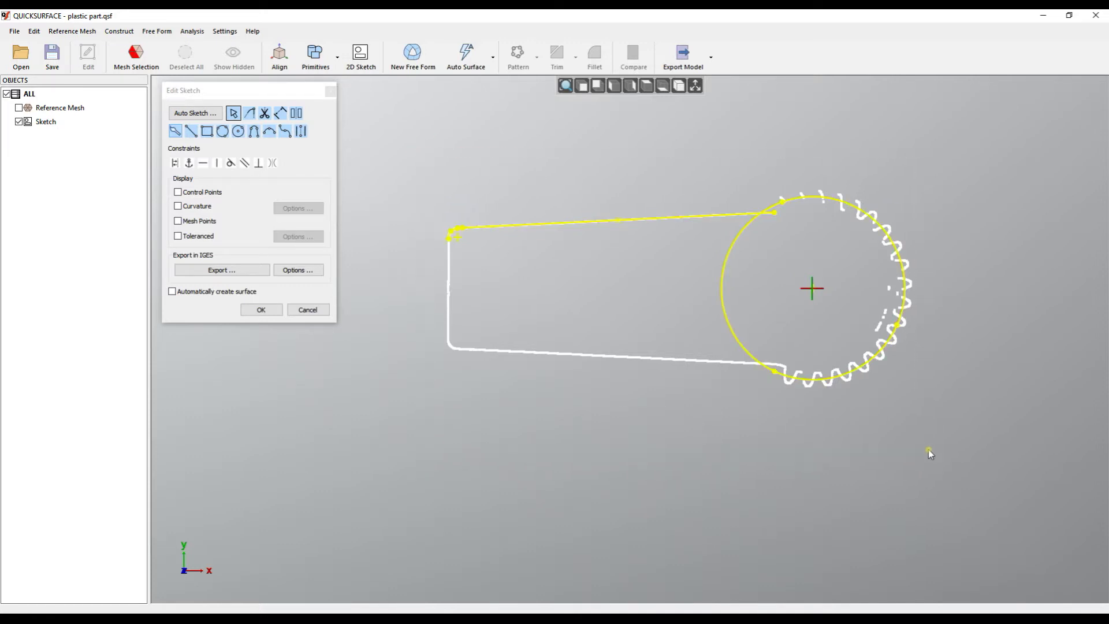
pyautogui.press('Delete')
pyautogui.scroll(3, 901, 386)
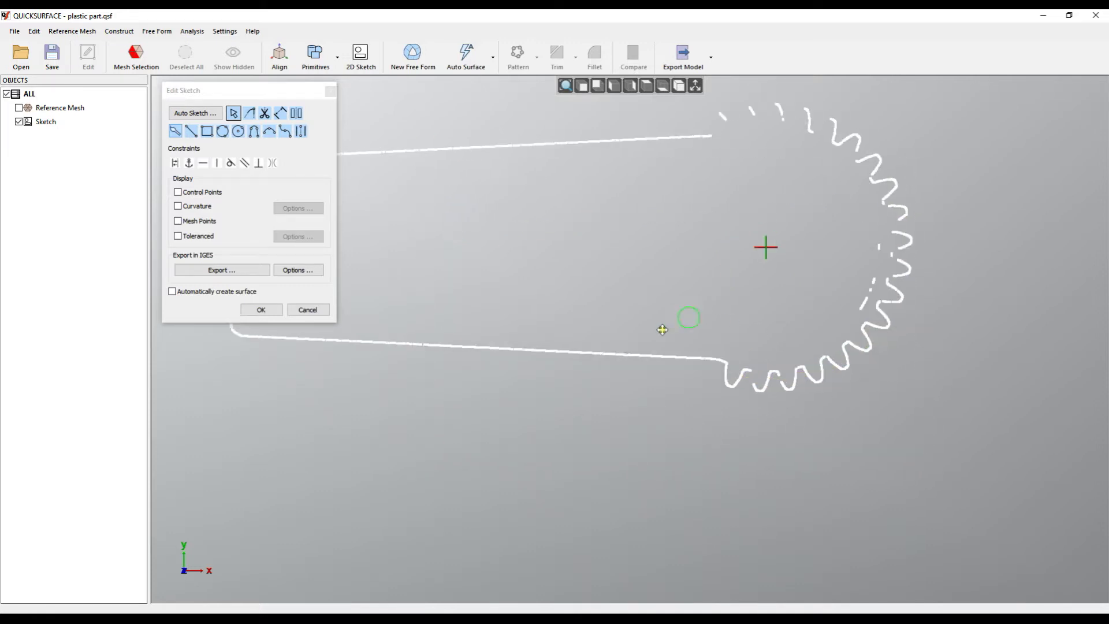
# Step: Zoom into the gear teeth and bring up the 'Select points to fit Line, Arc or Circle' tool
pyautogui.moveTo(664, 324); pyautogui.dragTo(644, 349, button='middle')
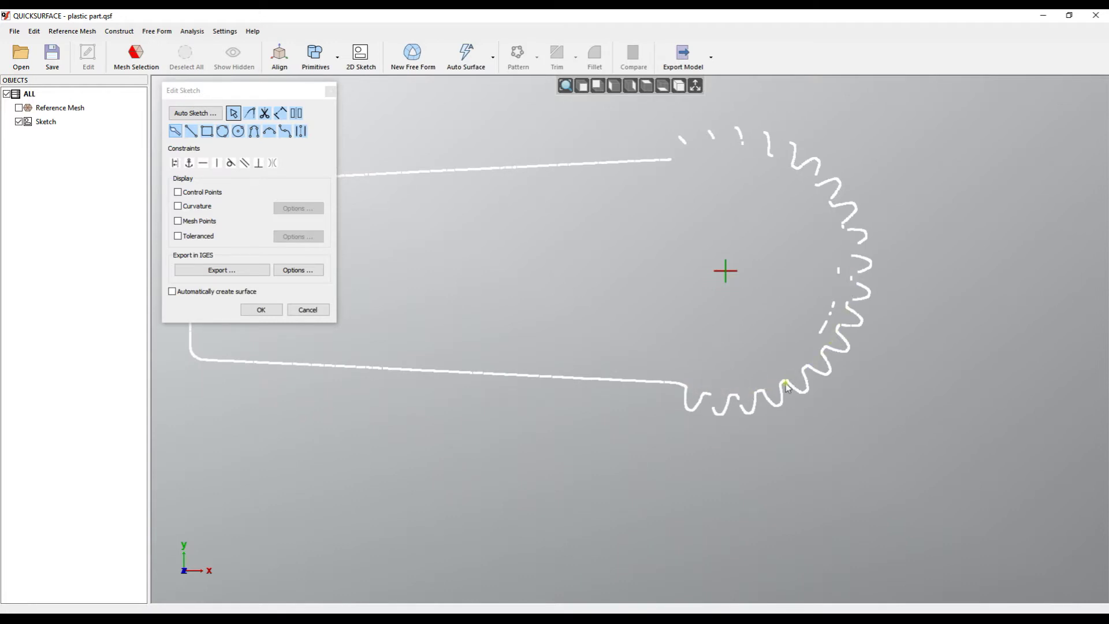
pyautogui.scroll(3, 817, 355)
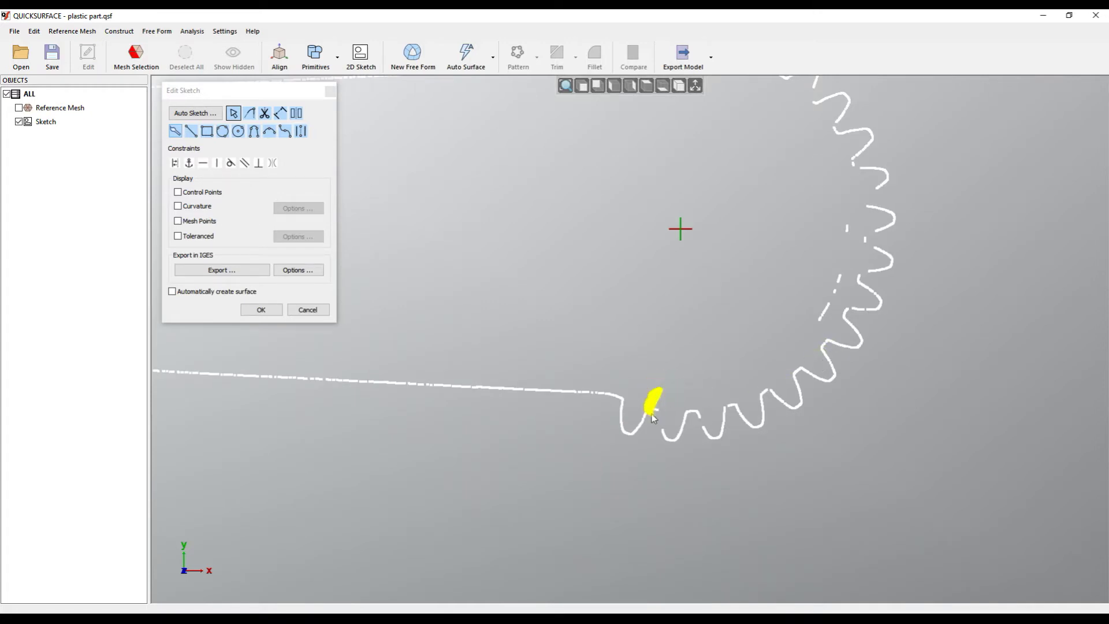
pyautogui.click(653, 401)
pyautogui.scroll(3, 664, 414)
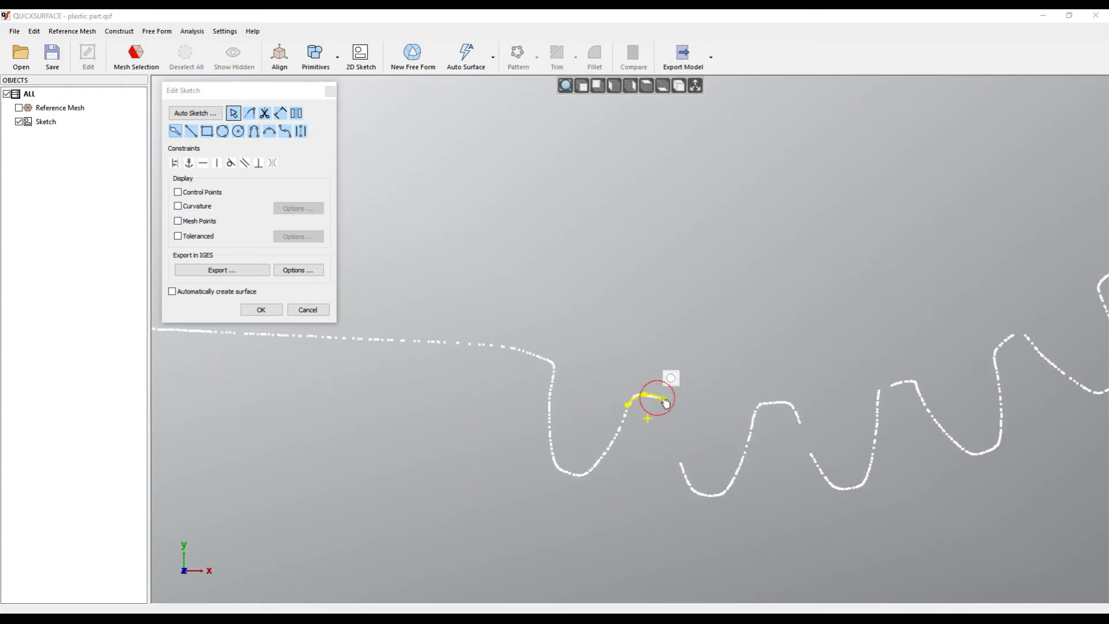
pyautogui.scroll(-3, 651, 403)
pyautogui.scroll(-2, 650, 403)
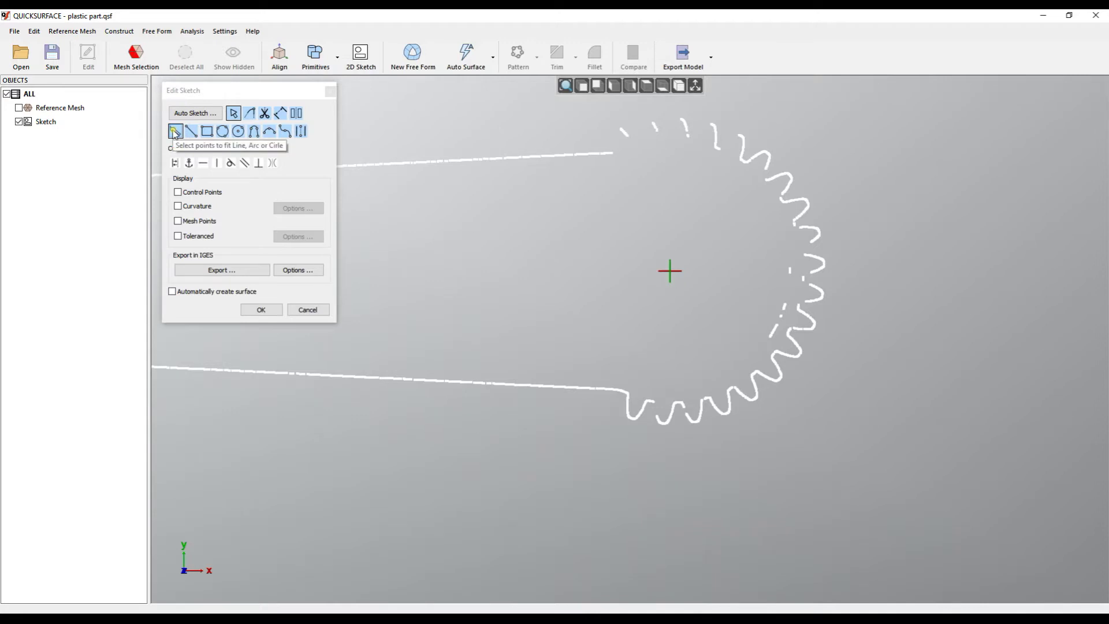
pyautogui.click(174, 132)
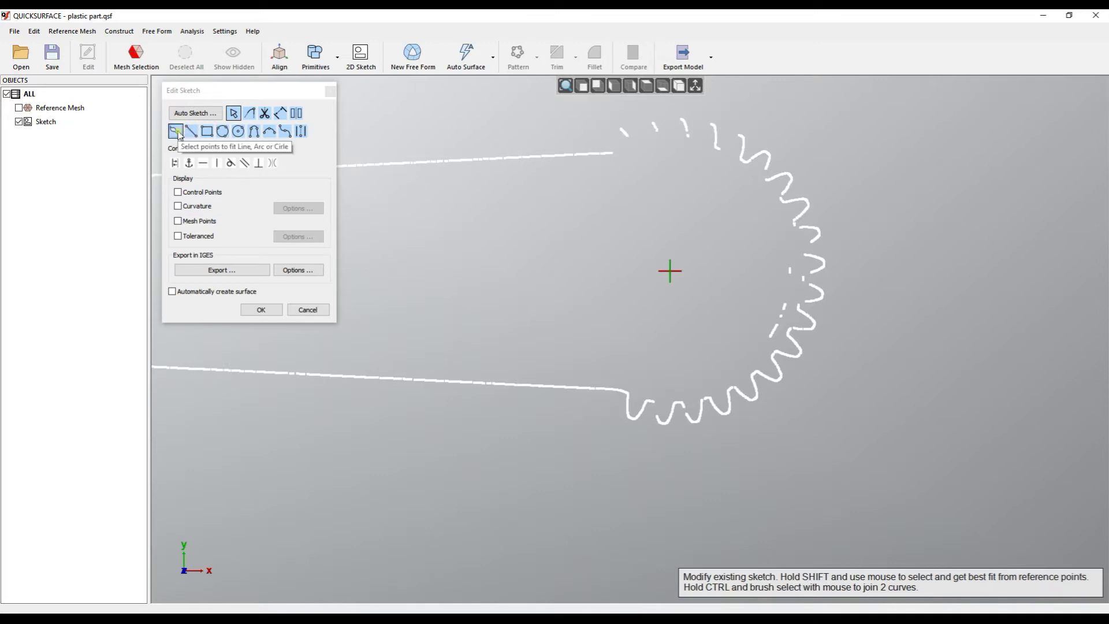
pyautogui.click(175, 132)
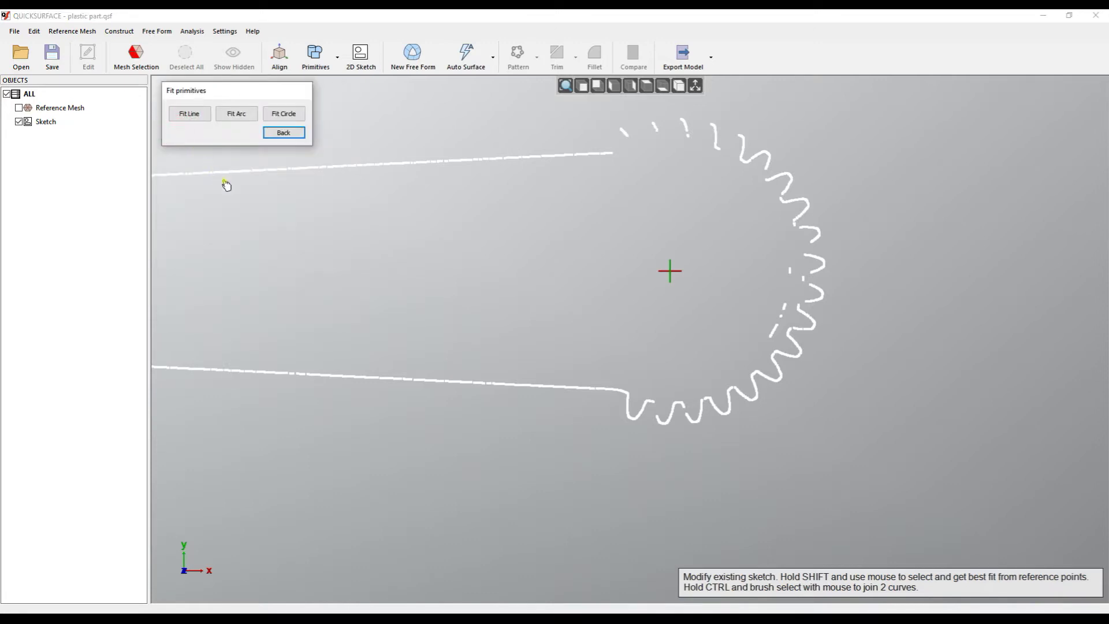
# Step: Select the top-edge points from the gear to the left corner, excluding the corner arc and left side
pyautogui.moveTo(409, 264); pyautogui.dragTo(568, 306, button='middle')
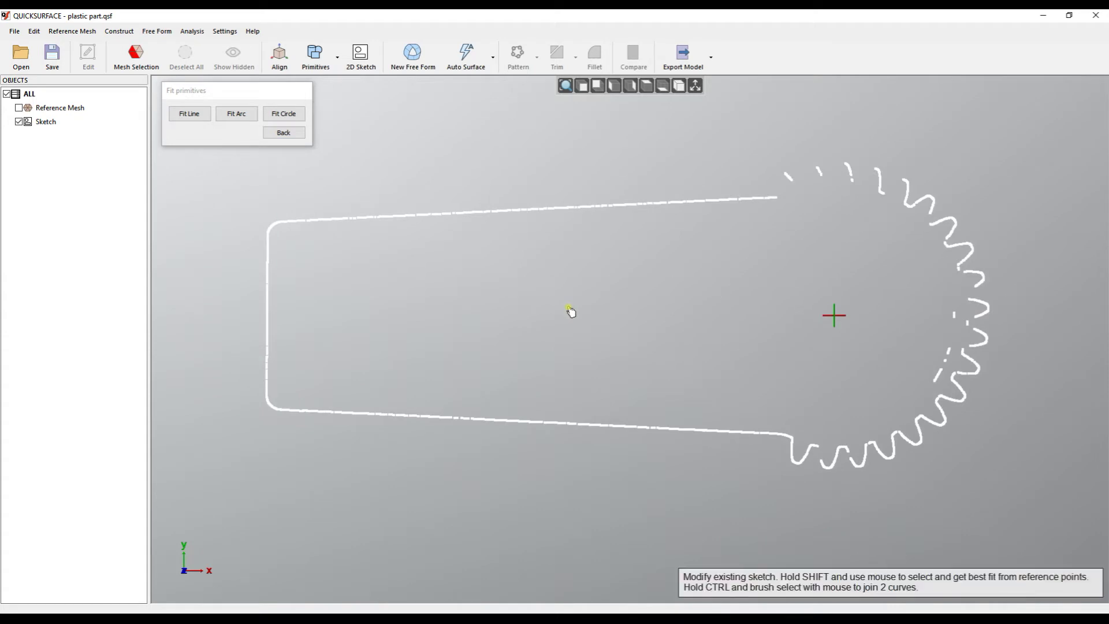
pyautogui.moveTo(785, 220)
pyautogui.keyDown('shift'); pyautogui.mouseDown()
pyautogui.moveTo(721, 189)
pyautogui.moveTo(663, 191)
pyautogui.moveTo(643, 227)
pyautogui.moveTo(662, 225)
pyautogui.moveTo(643, 196)
pyautogui.moveTo(585, 198)
pyautogui.moveTo(572, 228)
pyautogui.mouseUp(); pyautogui.keyUp('shift')
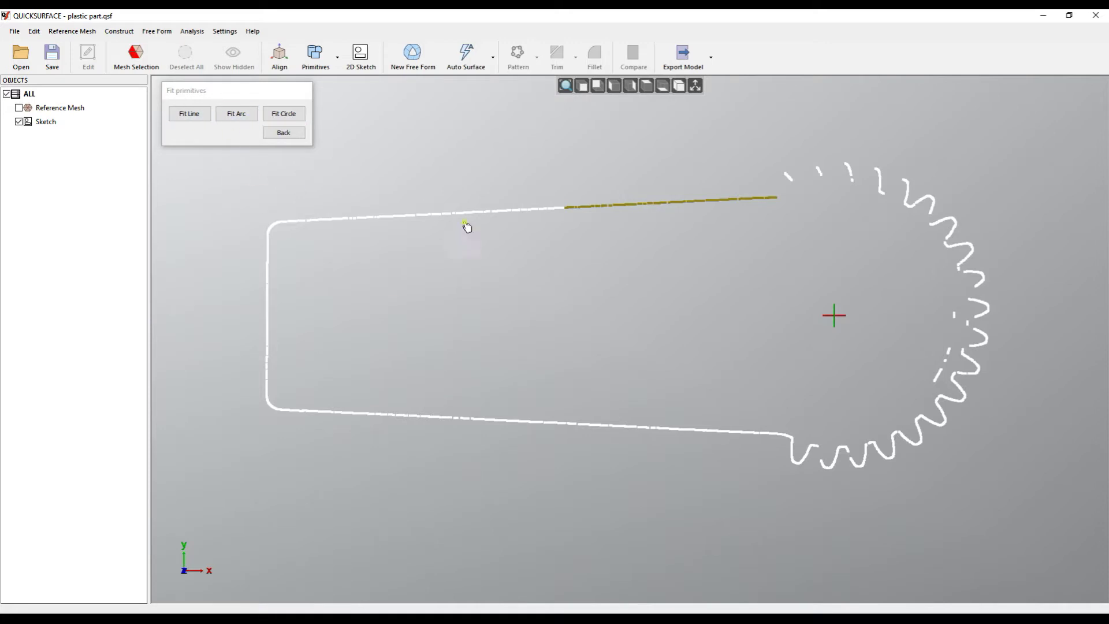
pyautogui.moveTo(466, 227); pyautogui.dragTo(476, 250, button='middle')
pyautogui.moveTo(614, 238)
pyautogui.keyDown('shift'); pyautogui.mouseDown()
pyautogui.moveTo(392, 225)
pyautogui.moveTo(430, 274)
pyautogui.moveTo(346, 236)
pyautogui.mouseUp(); pyautogui.keyUp('shift')
pyautogui.moveTo(340, 221)
pyautogui.keyDown('shift'); pyautogui.mouseDown()
pyautogui.moveTo(292, 224)
pyautogui.moveTo(421, 309)
pyautogui.mouseUp(); pyautogui.keyUp('shift')
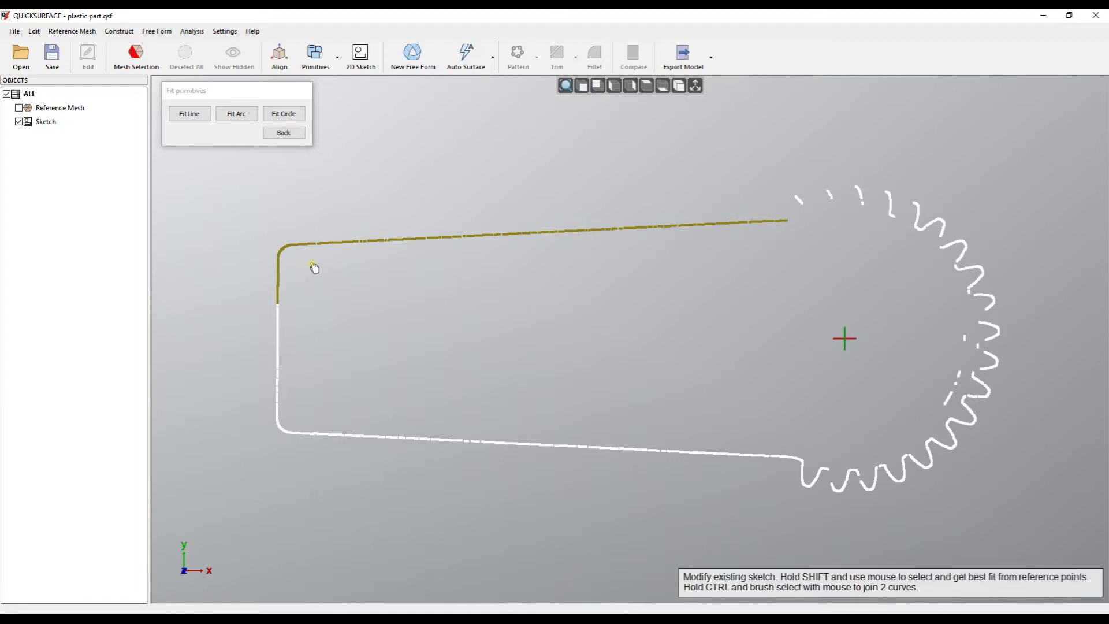
pyautogui.moveTo(292, 254)
pyautogui.mouseDown()
pyautogui.moveTo(271, 292)
pyautogui.moveTo(306, 326)
pyautogui.mouseUp()
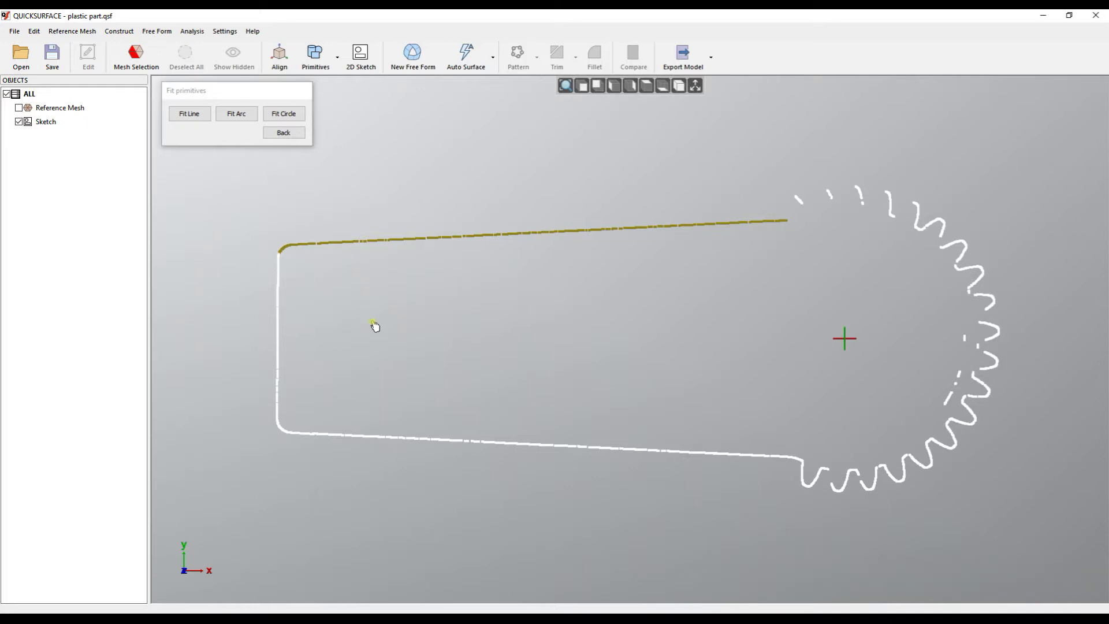
pyautogui.scroll(5, 280, 248)
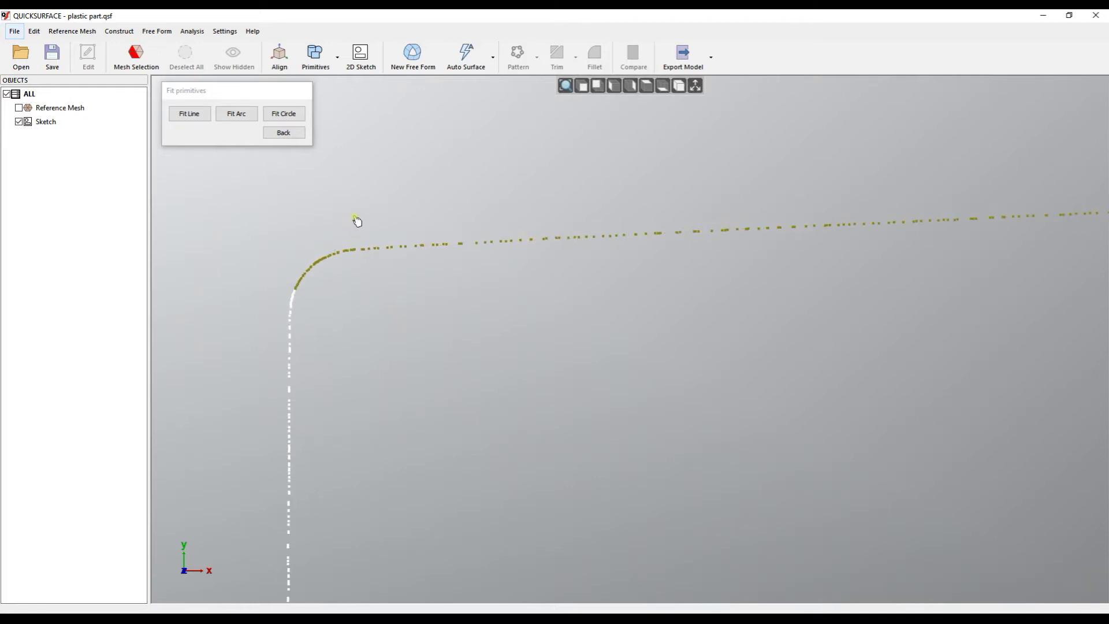
pyautogui.moveTo(355, 221)
pyautogui.mouseDown()
pyautogui.moveTo(336, 304)
pyautogui.moveTo(295, 329)
pyautogui.moveTo(274, 314)
pyautogui.moveTo(266, 274)
pyautogui.moveTo(281, 237)
pyautogui.mouseUp()
pyautogui.scroll(-5, 339, 235)
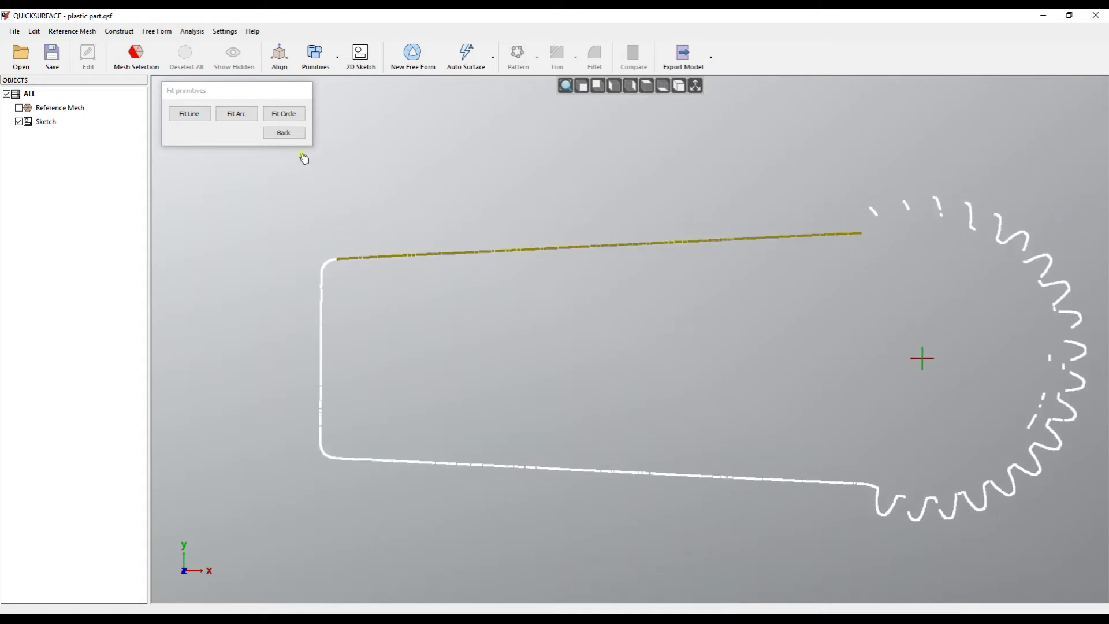
# Step: Fit a straight line to the selected top-edge points, then select the bottom-edge points
pyautogui.click(200, 117)
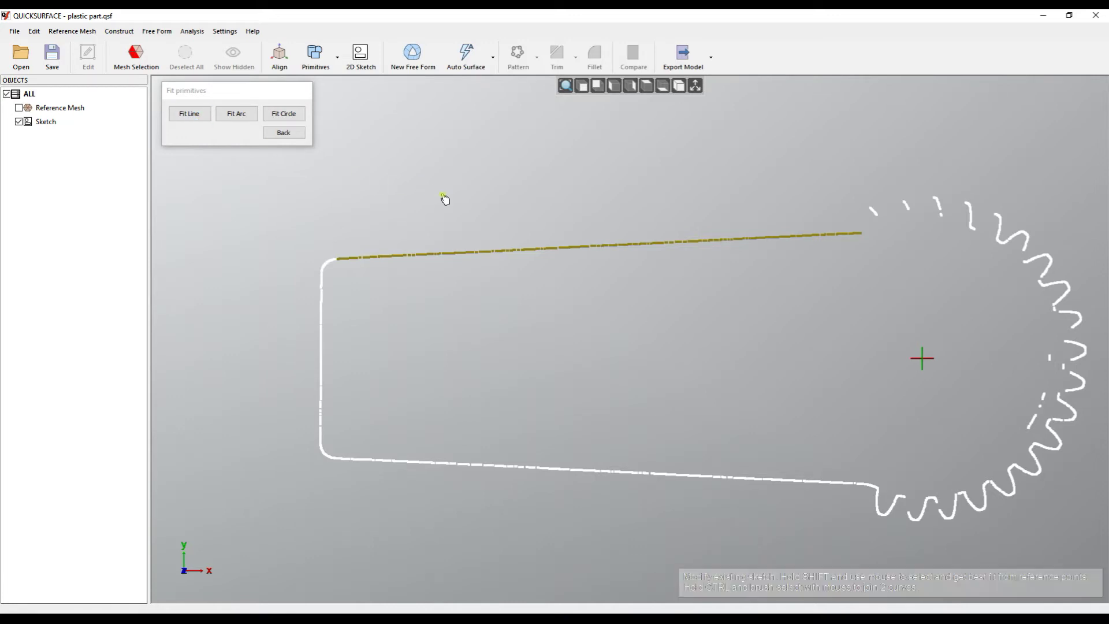
pyautogui.rightClick(454, 200)
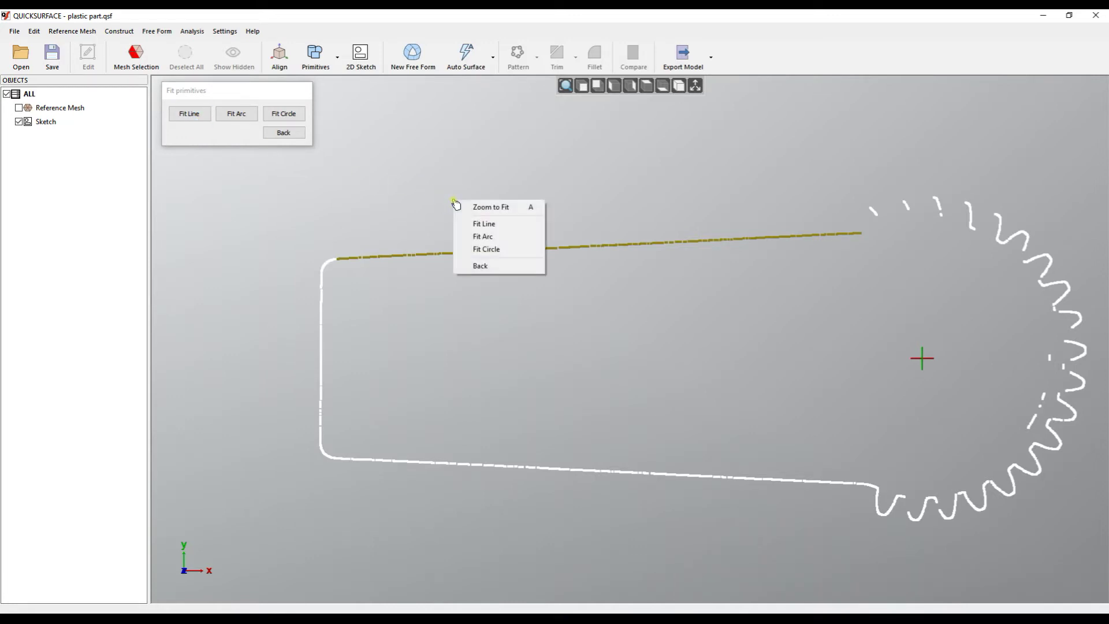
pyautogui.click(488, 226)
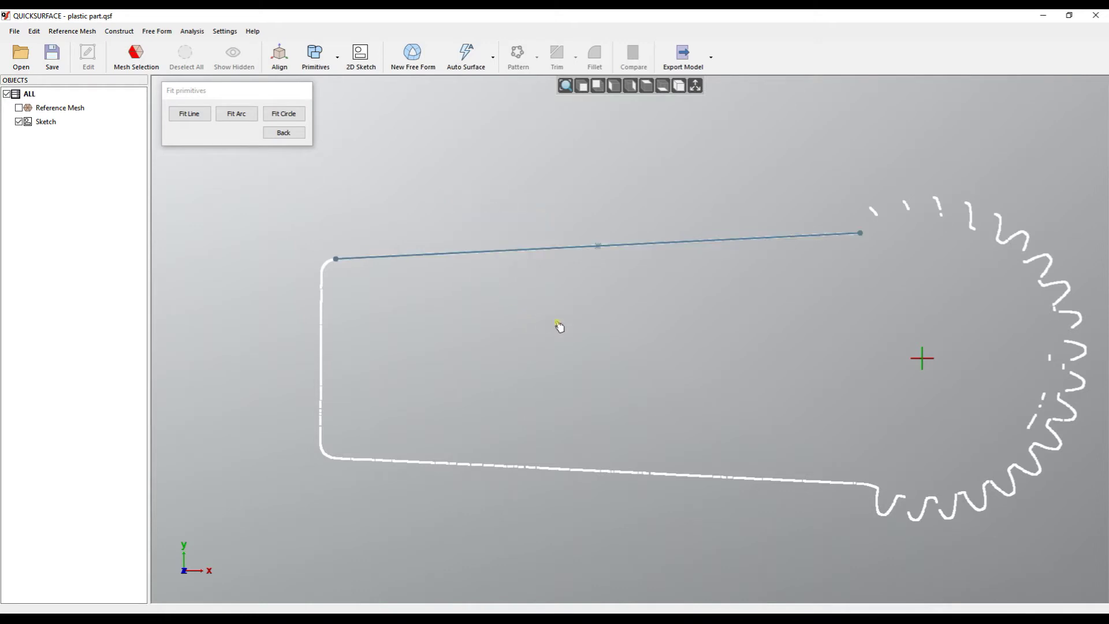
pyautogui.moveTo(861, 466)
pyautogui.mouseDown()
pyautogui.moveTo(707, 508)
pyautogui.moveTo(503, 492)
pyautogui.moveTo(349, 460)
pyautogui.mouseUp()
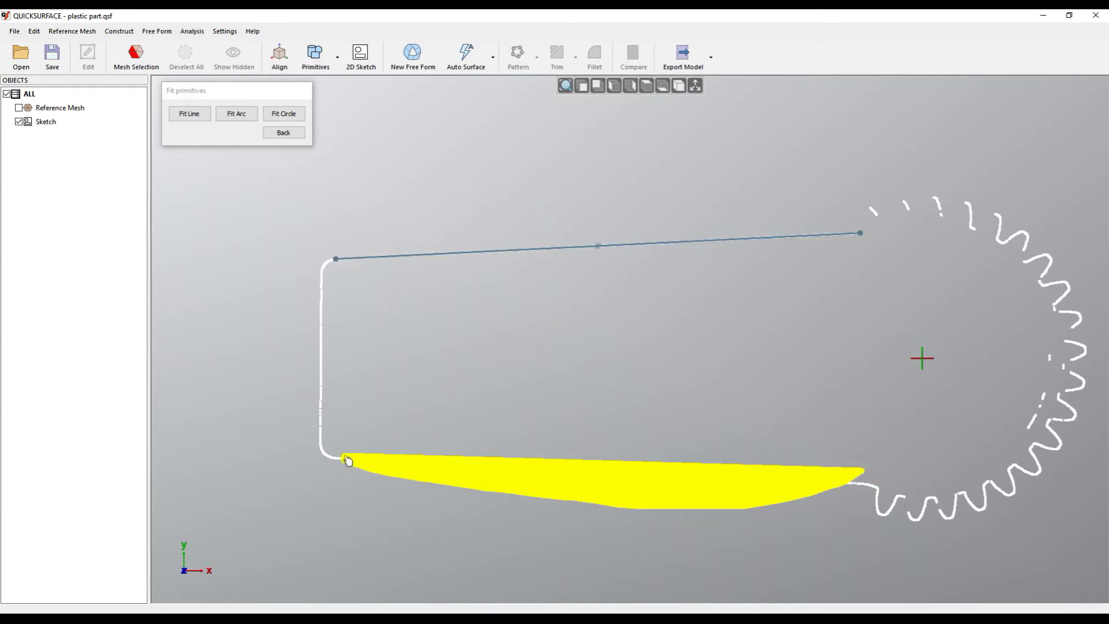
# Step: Fit a straight line to the selected bottom-edge points
pyautogui.rightClick(522, 348)
pyautogui.click(564, 367)
pyautogui.moveTo(852, 378); pyautogui.dragTo(622, 329, button='middle')
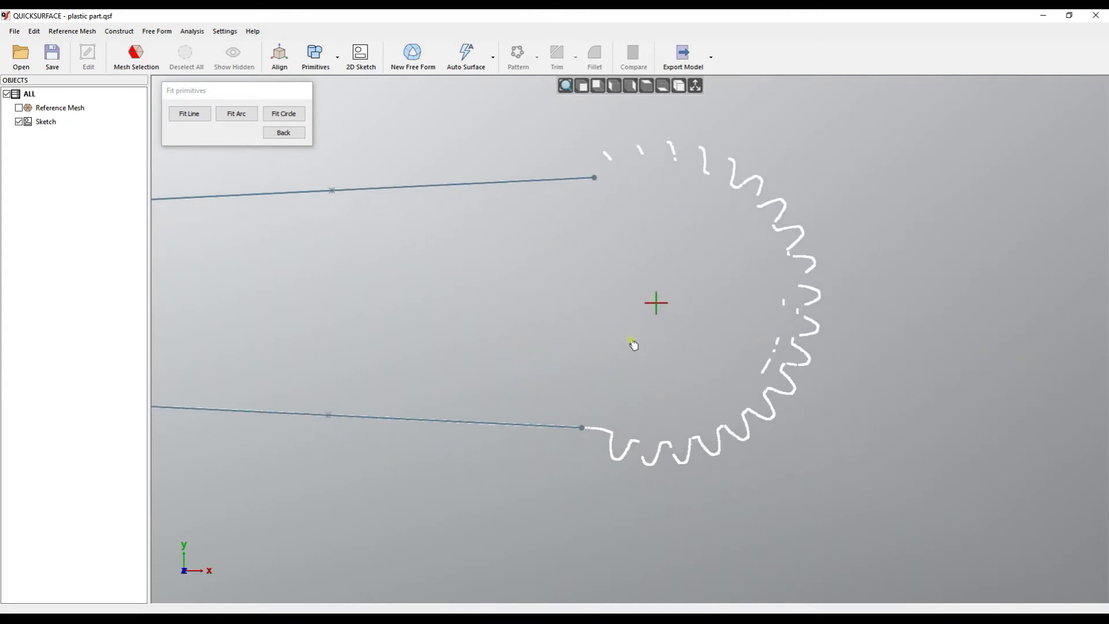
pyautogui.scroll(3, 624, 439)
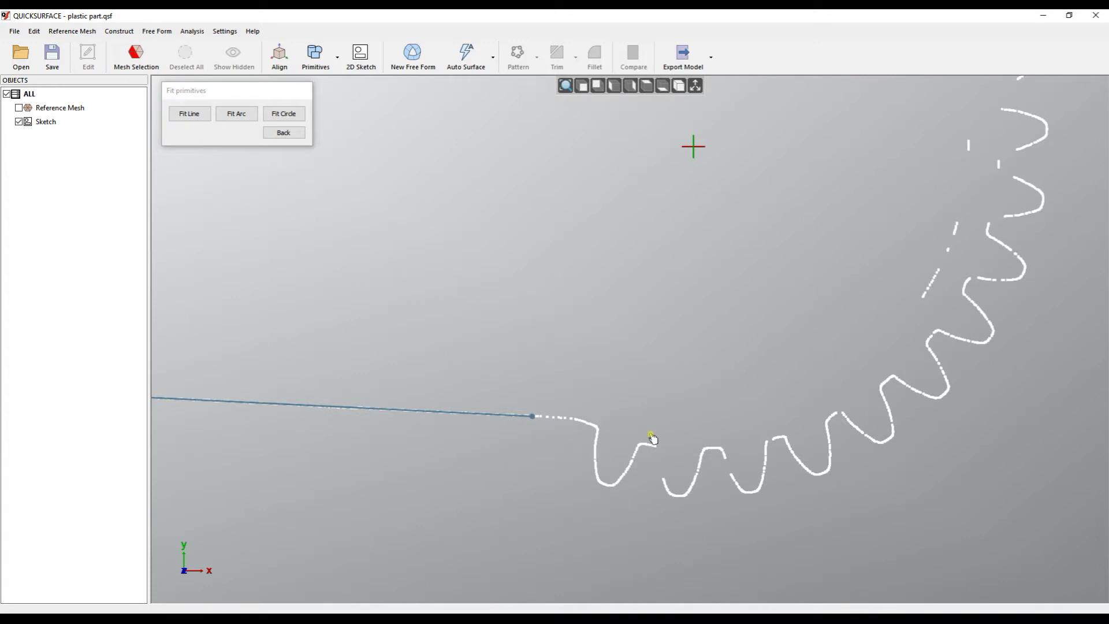
# Step: Pick points at the lower gear tooth roots
pyautogui.click(648, 443)
pyautogui.click(706, 445)
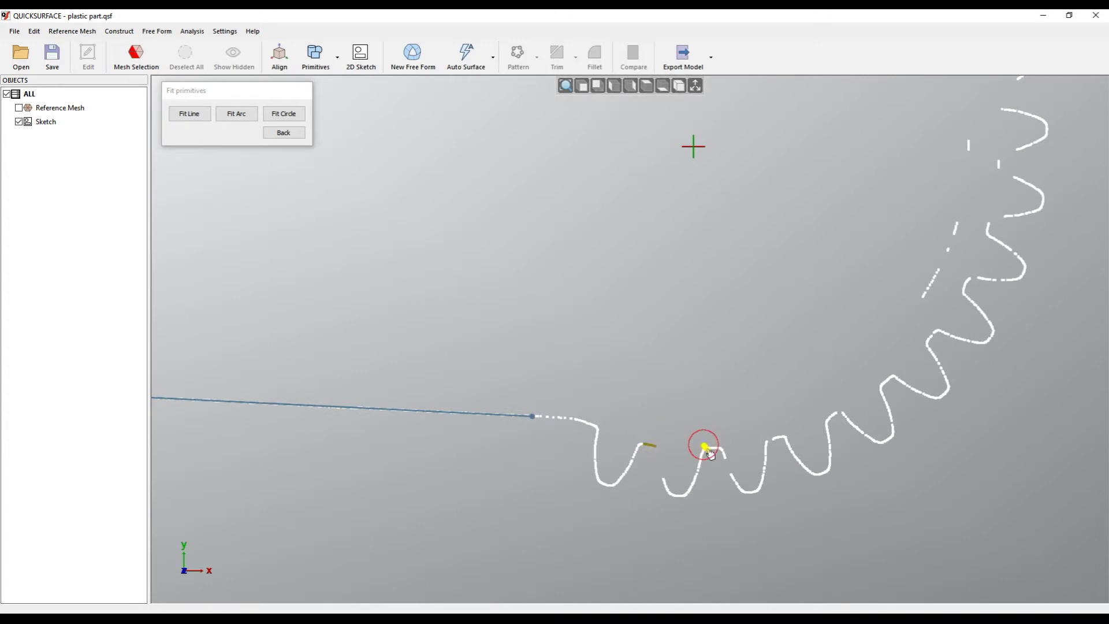
pyautogui.click(832, 416)
pyautogui.click(775, 437)
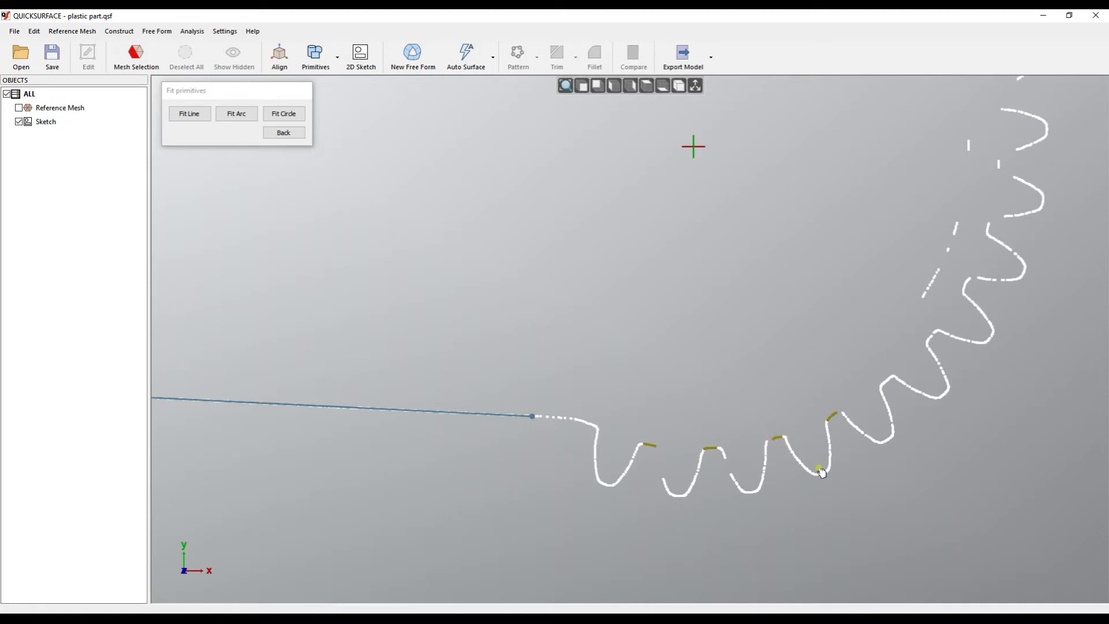
pyautogui.moveTo(780, 385); pyautogui.dragTo(754, 399, button='middle')
pyautogui.click(849, 395)
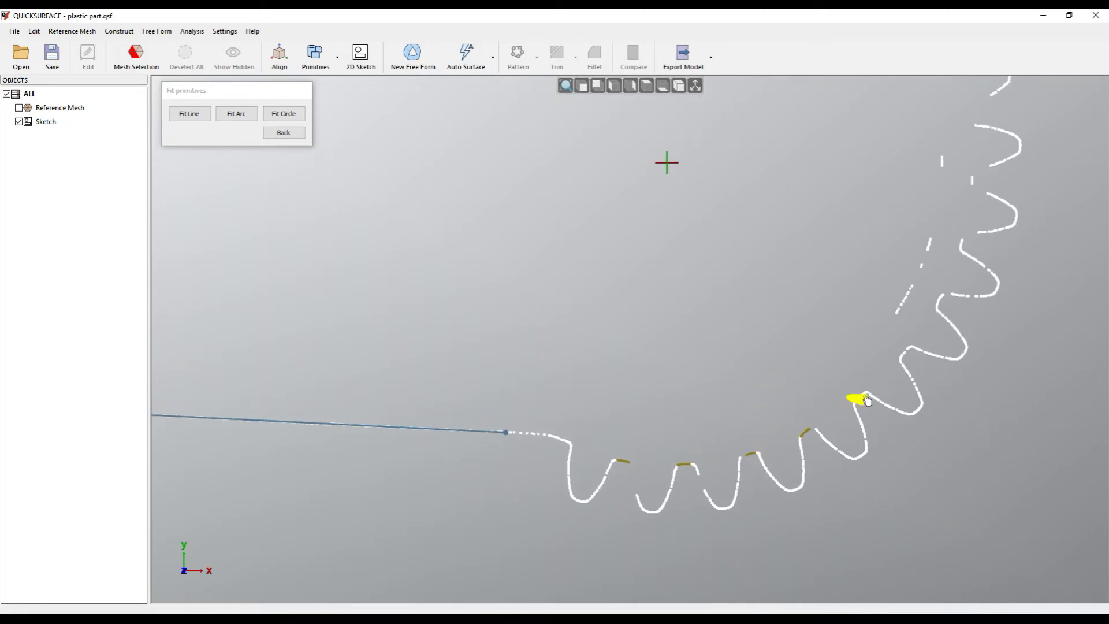
# Step: Pick points at the tooth roots around the gear's right and upper side
pyautogui.moveTo(738, 304); pyautogui.dragTo(677, 473, button='middle')
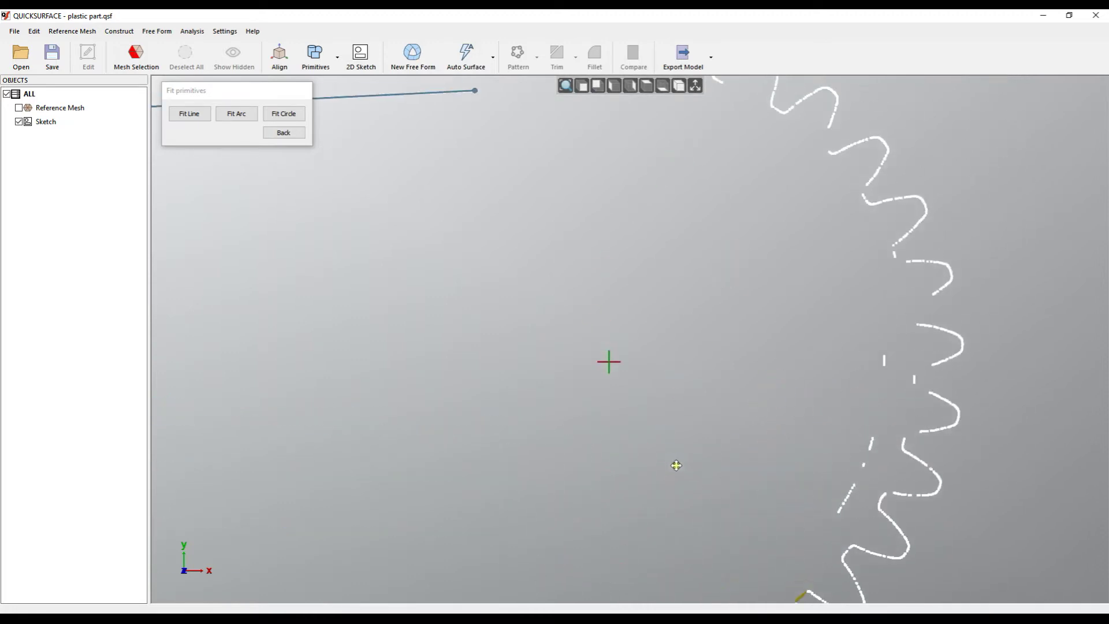
pyautogui.click(869, 197)
pyautogui.moveTo(747, 189); pyautogui.dragTo(752, 208, button='middle')
pyautogui.click(781, 127)
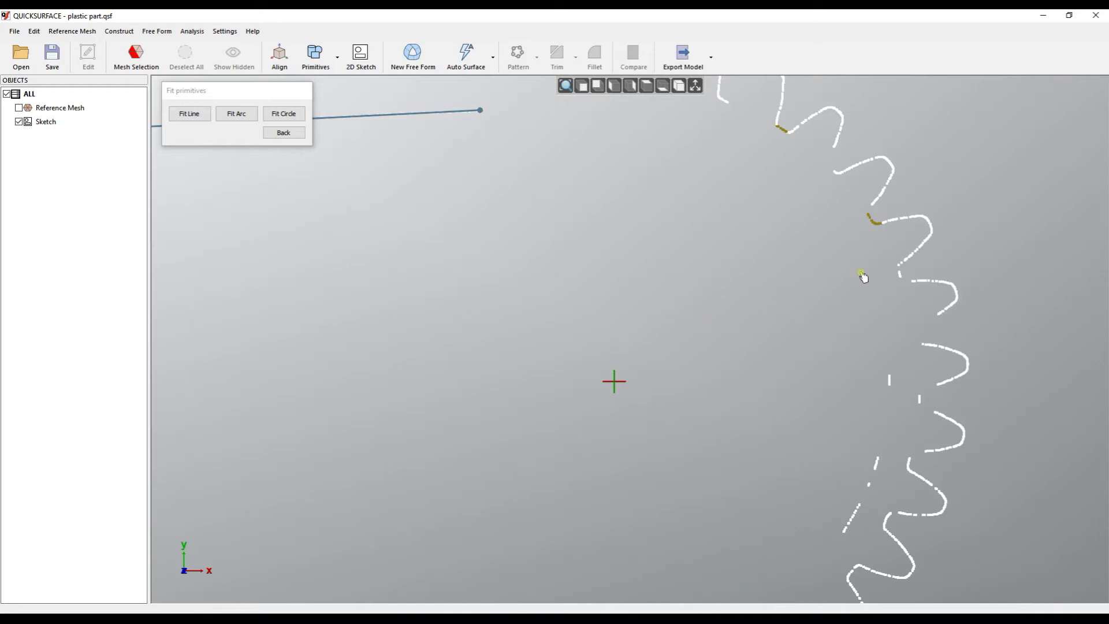
pyautogui.click(891, 211)
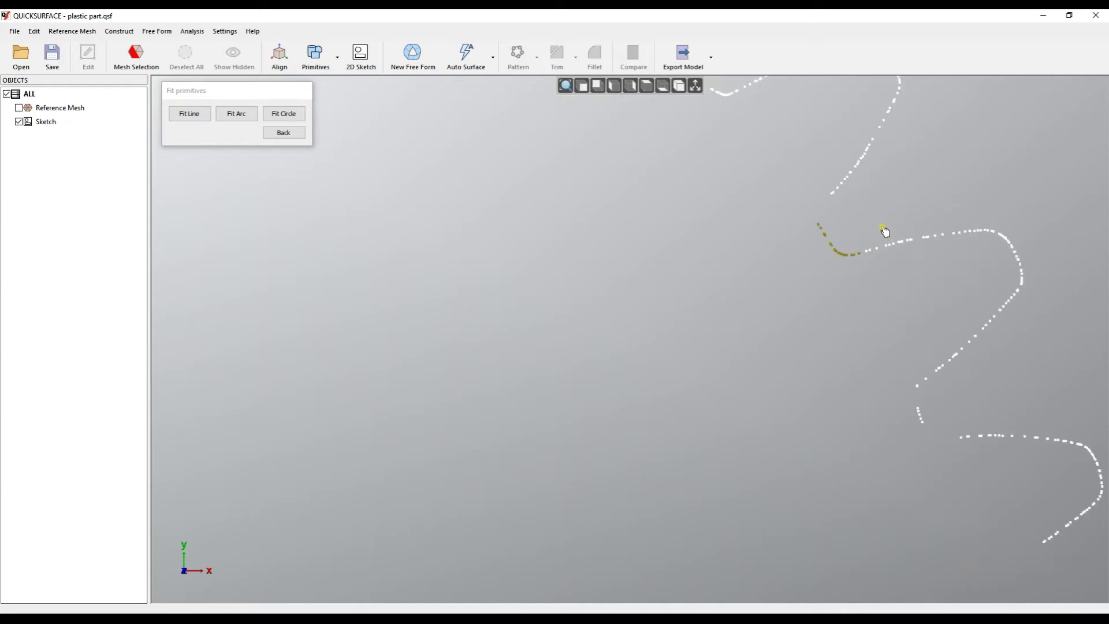
pyautogui.moveTo(873, 227)
pyautogui.mouseDown()
pyautogui.moveTo(840, 248)
pyautogui.moveTo(905, 274)
pyautogui.moveTo(864, 250)
pyautogui.mouseUp()
pyautogui.scroll(-3, 856, 264)
pyautogui.moveTo(665, 292); pyautogui.dragTo(718, 260, button='middle')
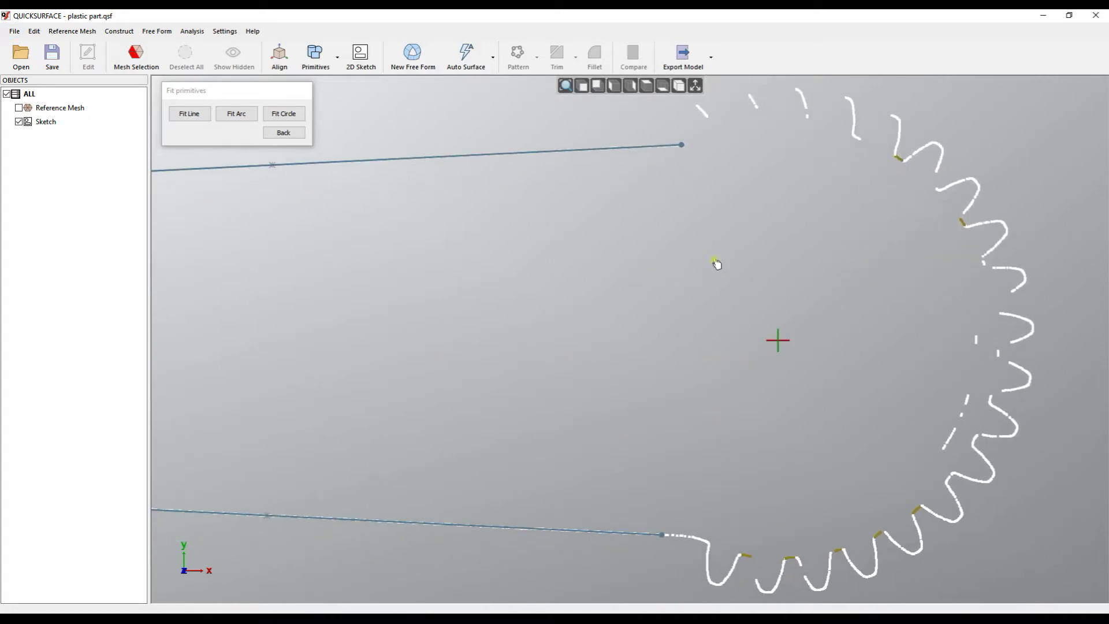
pyautogui.scroll(-2, 718, 259)
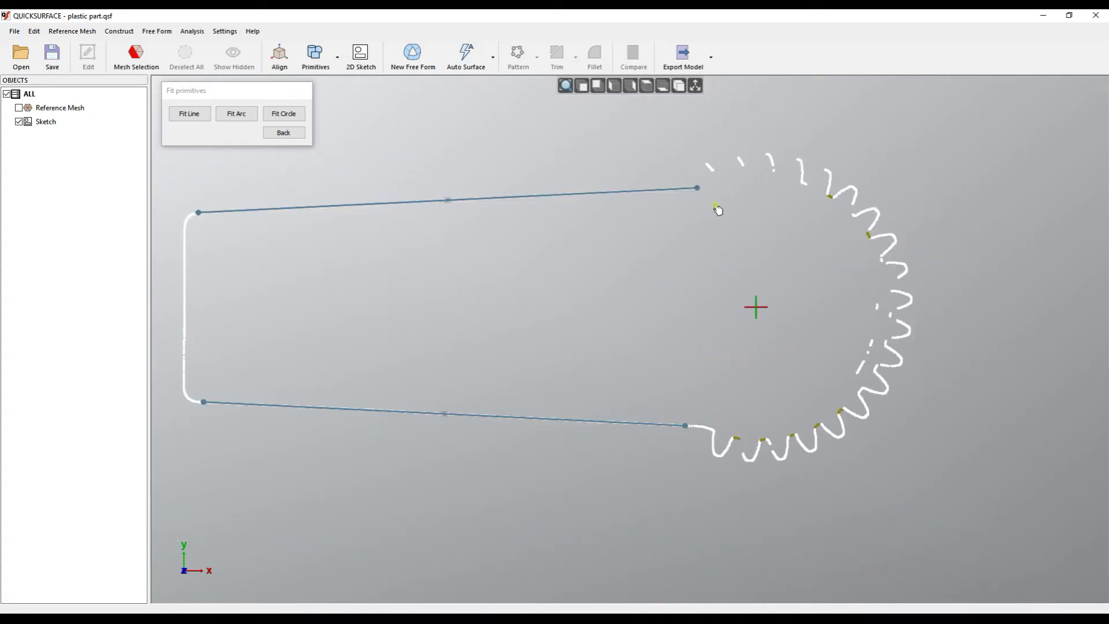
pyautogui.rightClick(509, 263)
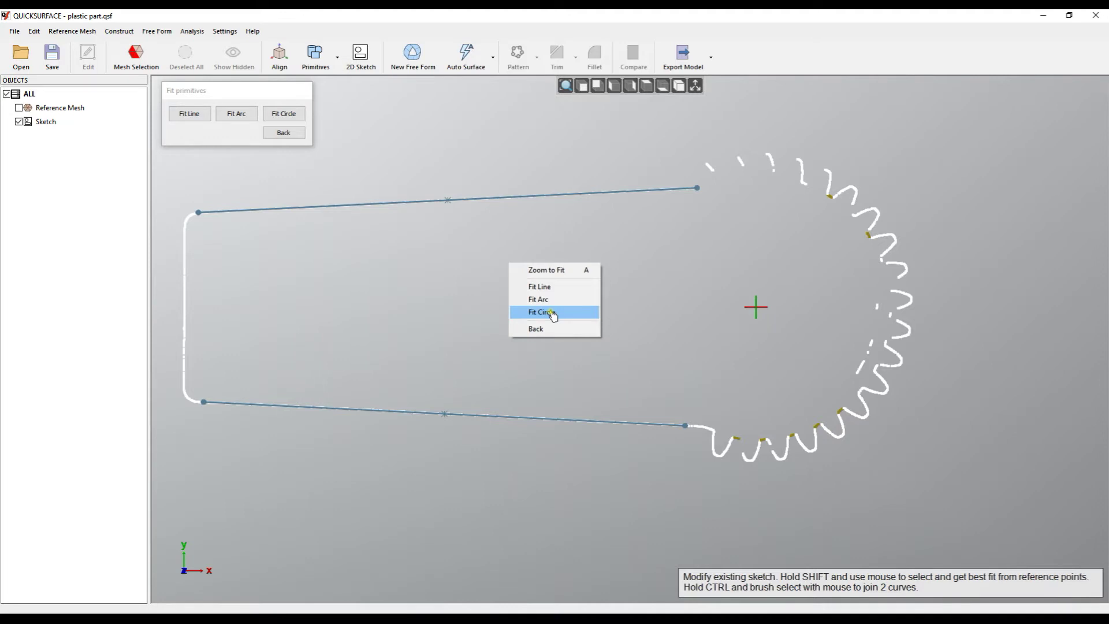
# Step: Fit a circle through the picked tooth-root points and exit sketch editing to the 3D model
pyautogui.click(553, 314)
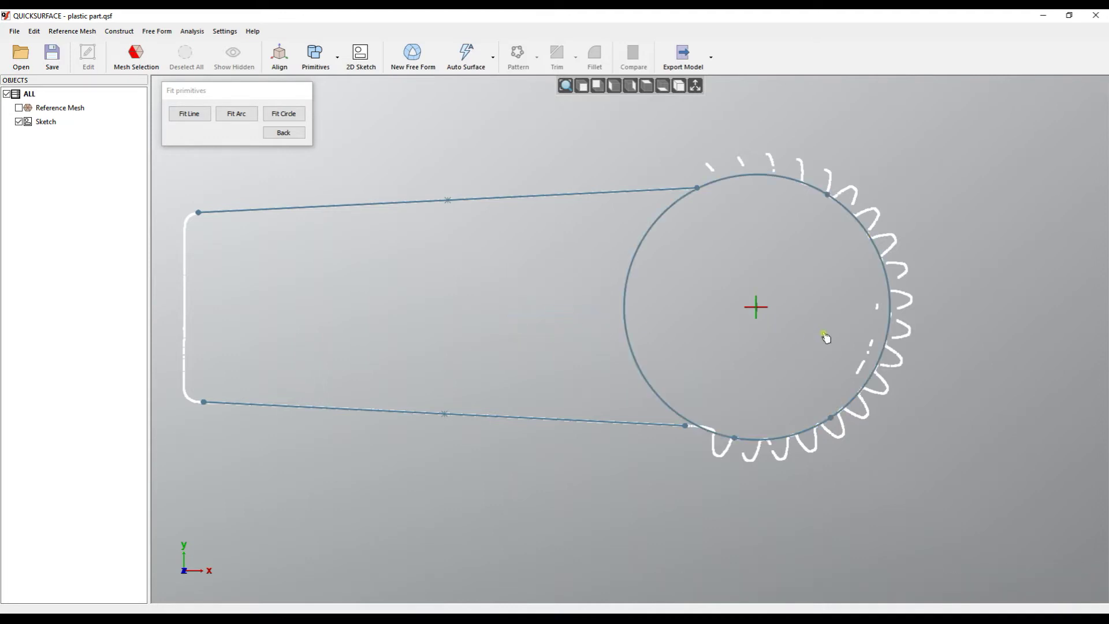
pyautogui.click(292, 133)
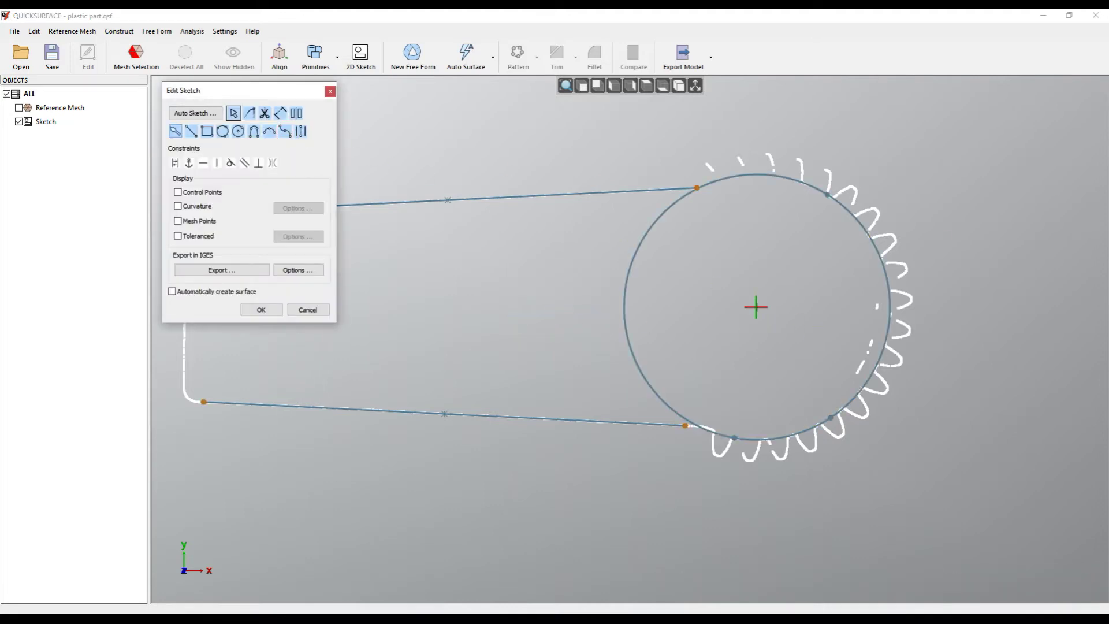
pyautogui.click(309, 310)
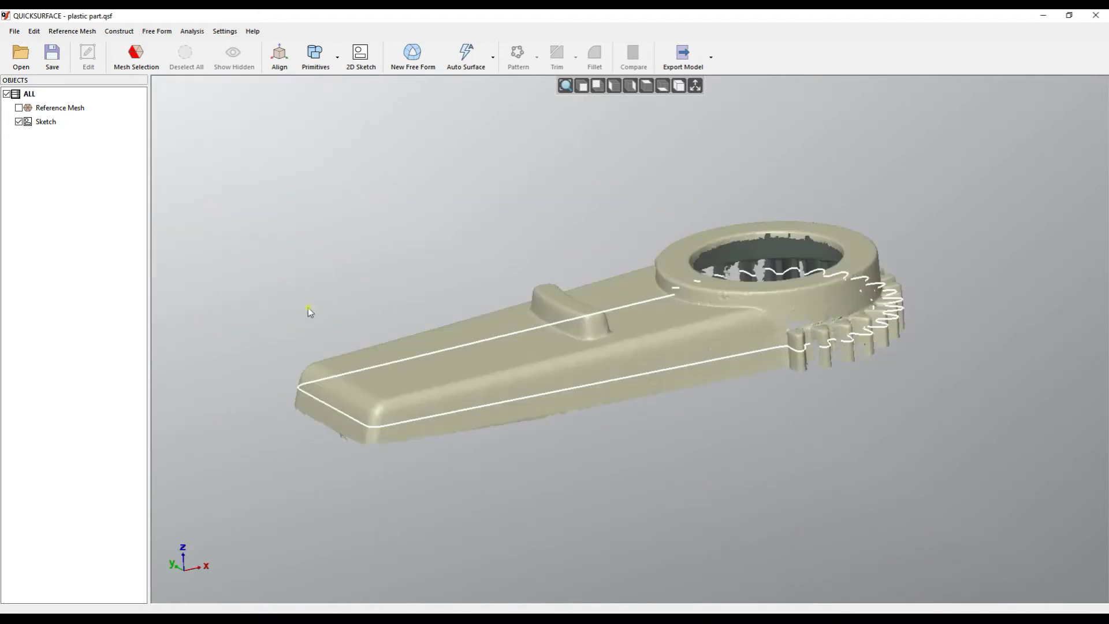
# Step: Open pulley.qsf without saving changes to the plastic part
pyautogui.click(15, 33)
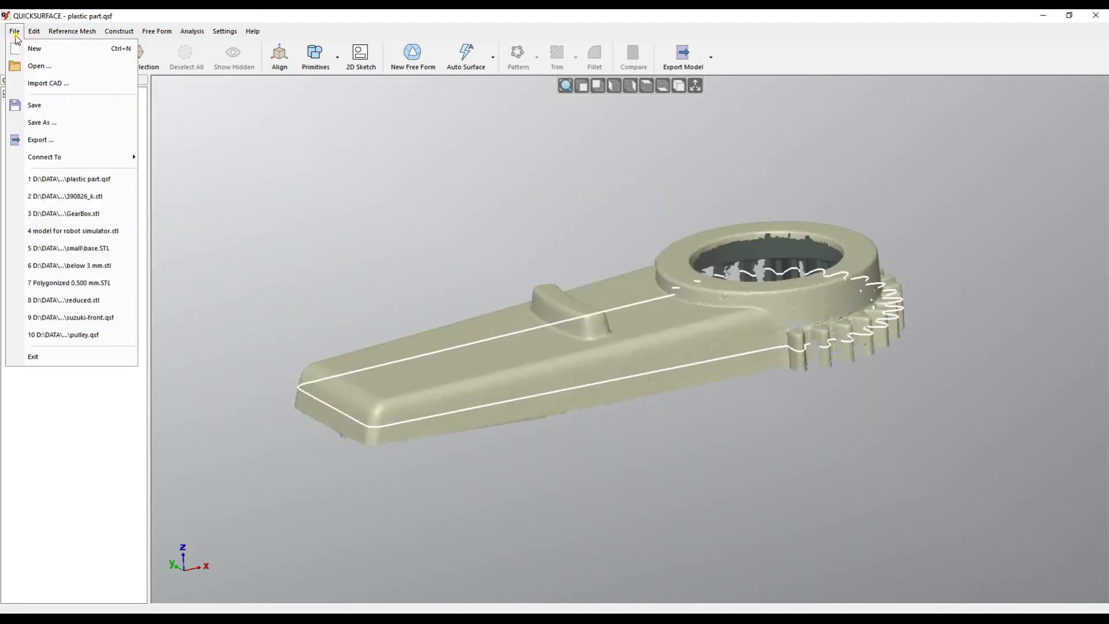
pyautogui.click(39, 66)
pyautogui.click(574, 344)
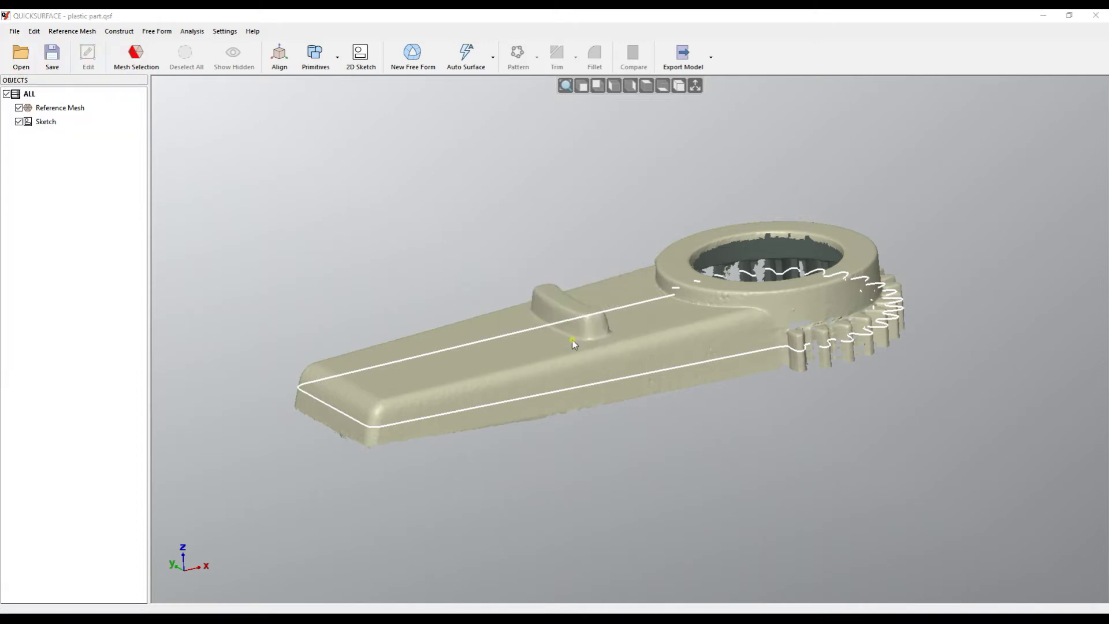
pyautogui.doubleClick(569, 258)
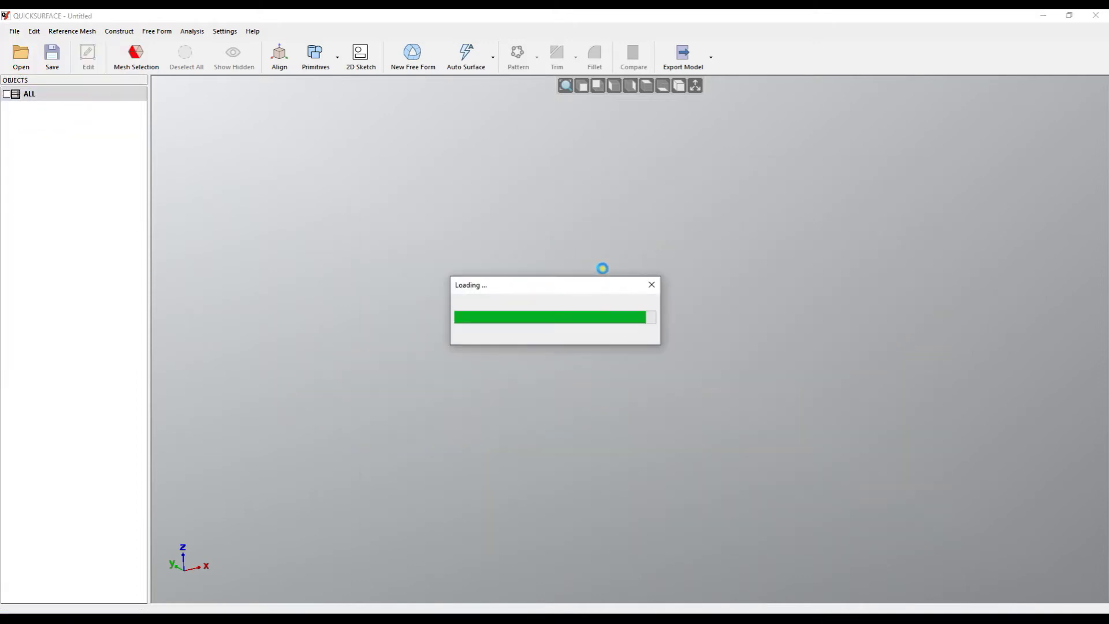
pyautogui.moveTo(619, 346); pyautogui.dragTo(623, 399, button='right')
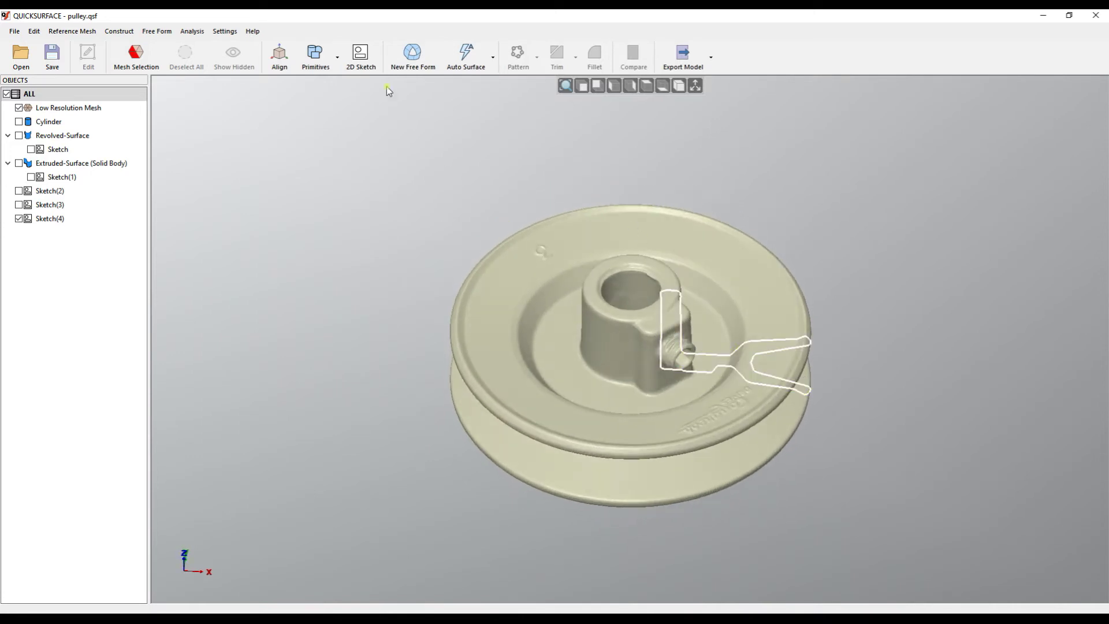
# Step: Delete the objects from Cylinder to Sketch(4), keeping only the Low Resolution Mesh
pyautogui.click(49, 124)
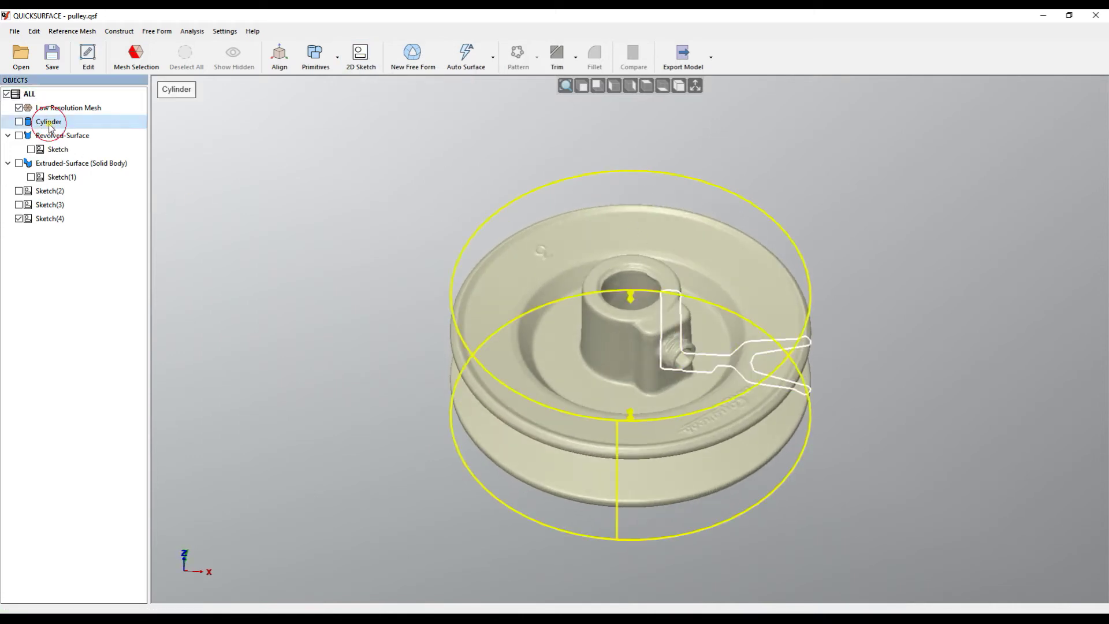
pyautogui.keyDown('shift'); pyautogui.click(64, 219); pyautogui.keyUp('shift')
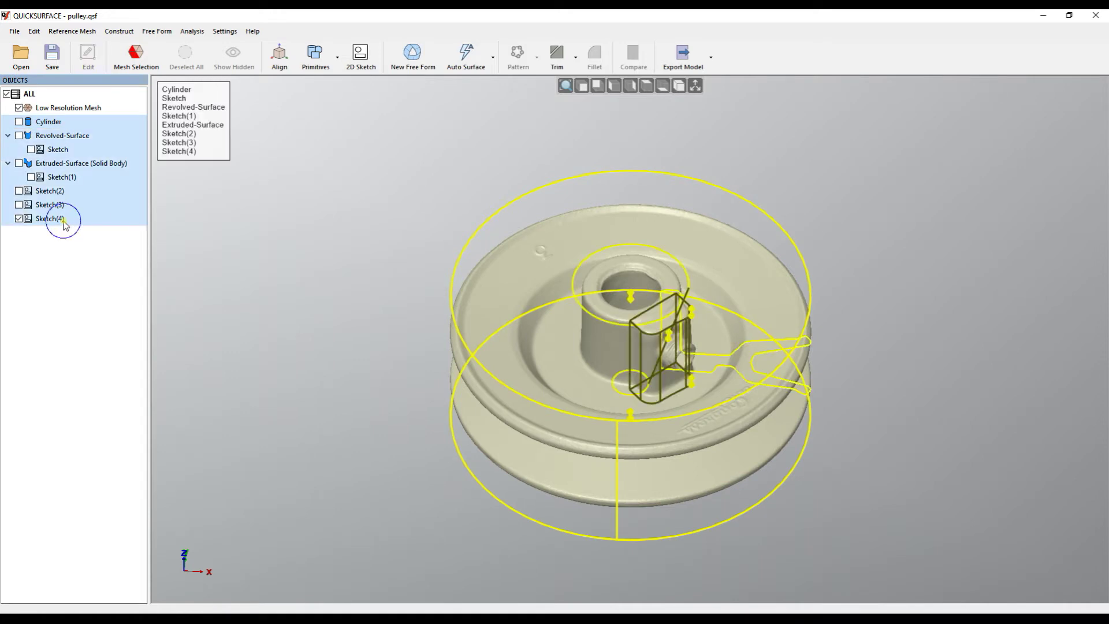
pyautogui.rightClick(67, 219)
pyautogui.click(110, 311)
pyautogui.click(582, 342)
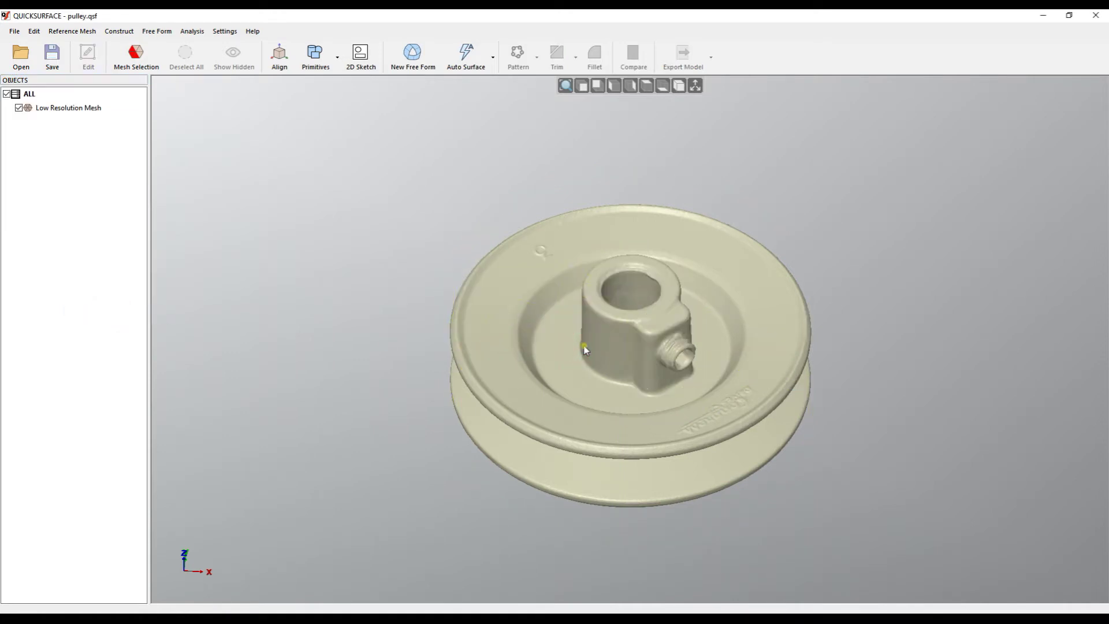
# Step: Create a revolved-surface section sketch about the Z axis after checking the section curve on the pulley
pyautogui.click(362, 57)
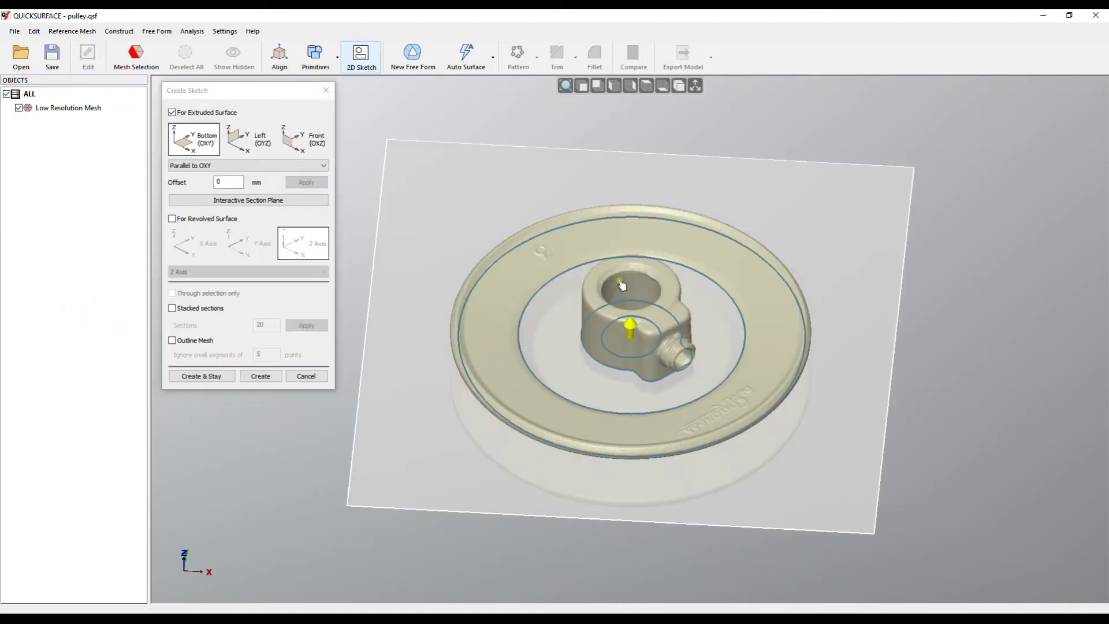
pyautogui.click(173, 219)
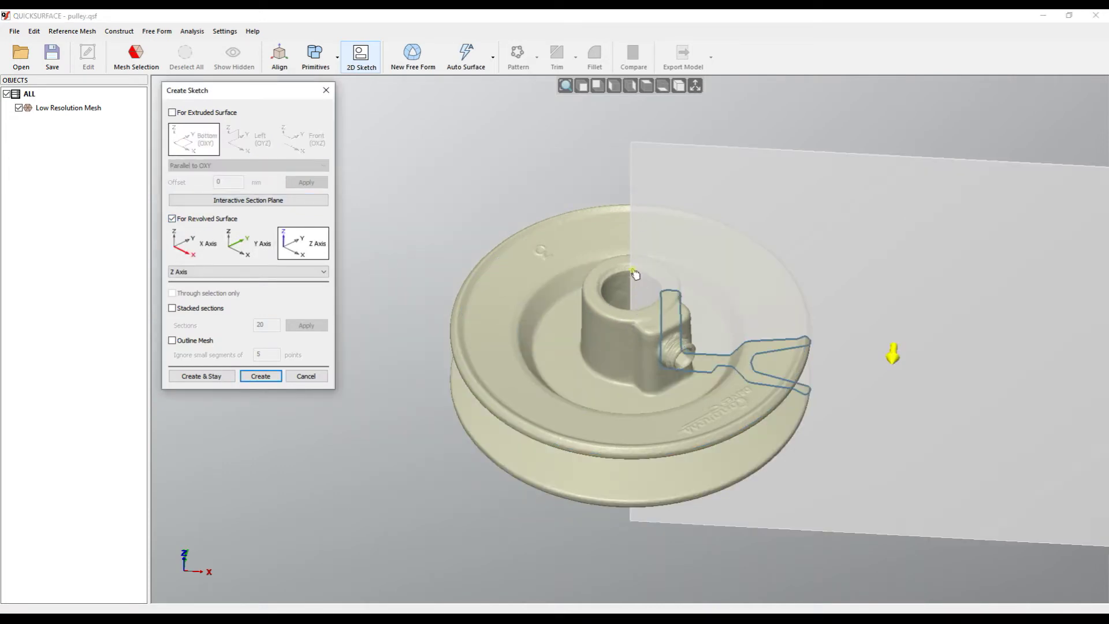
pyautogui.moveTo(807, 308)
pyautogui.mouseDown()
pyautogui.moveTo(748, 390)
pyautogui.moveTo(804, 311)
pyautogui.mouseUp()
pyautogui.moveTo(804, 312); pyautogui.dragTo(586, 397, button='right')
pyautogui.scroll(3, 501, 424)
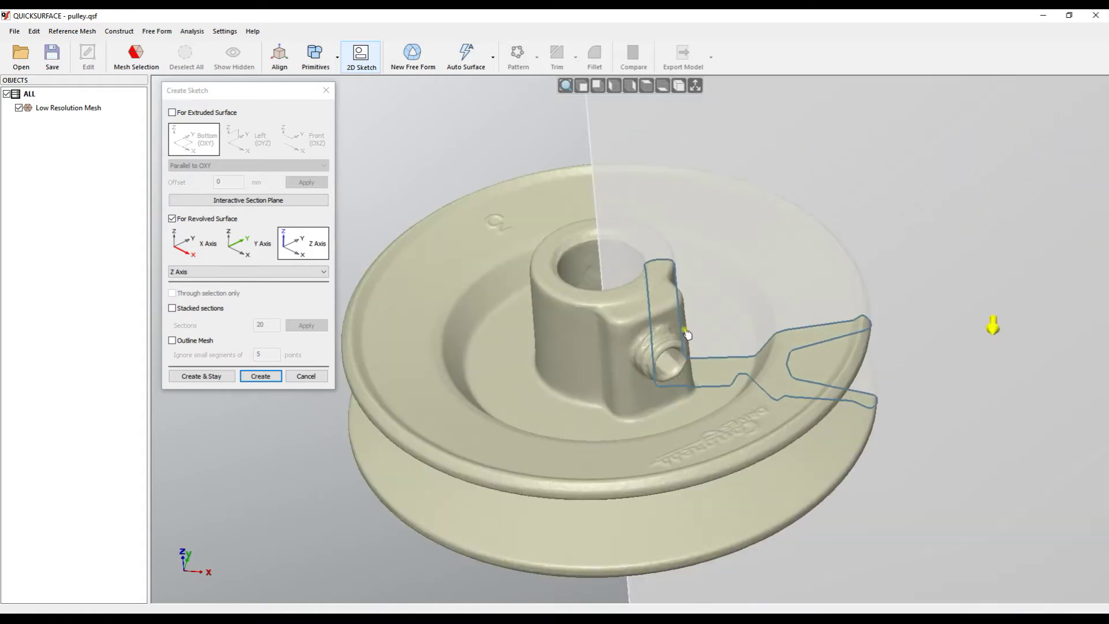
pyautogui.moveTo(459, 386); pyautogui.dragTo(465, 376, button='right')
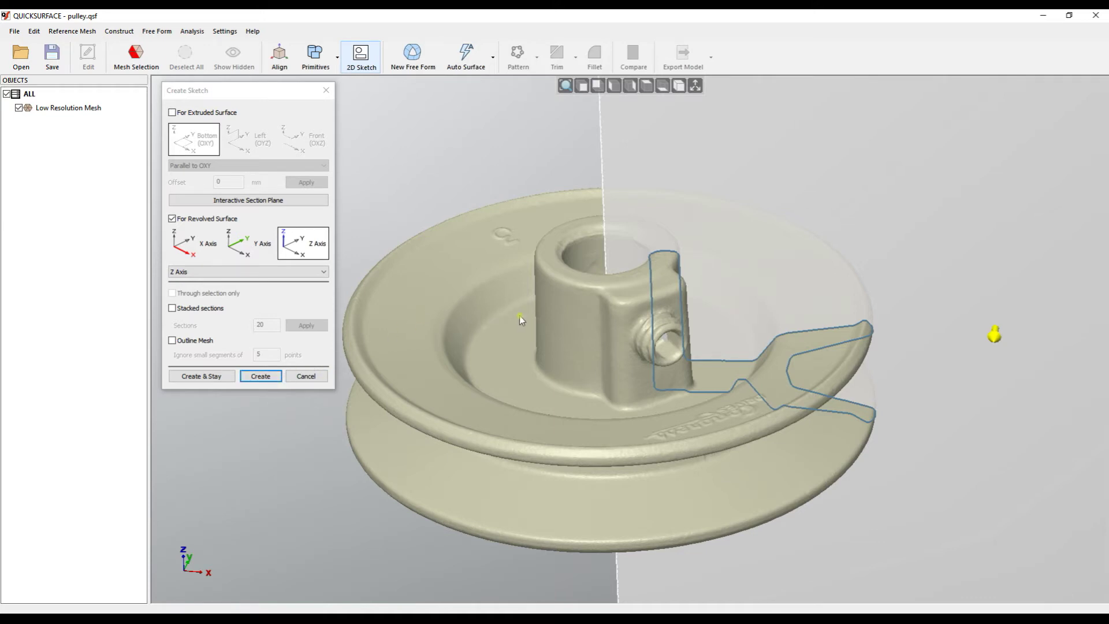
pyautogui.moveTo(703, 441); pyautogui.dragTo(676, 478, button='right')
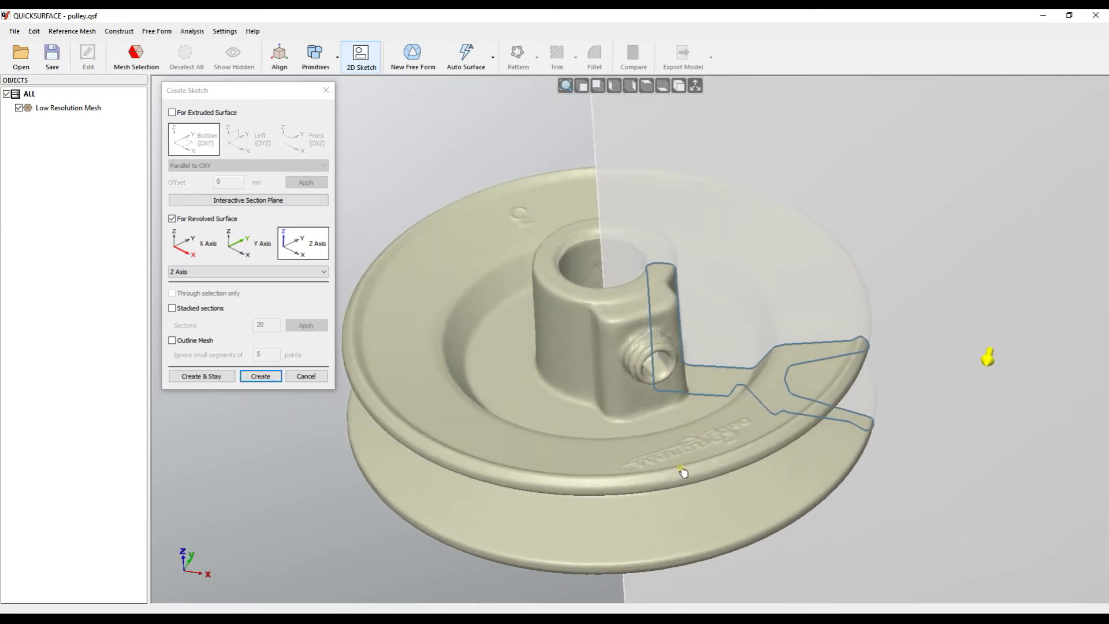
pyautogui.moveTo(754, 324); pyautogui.dragTo(748, 312, button='right')
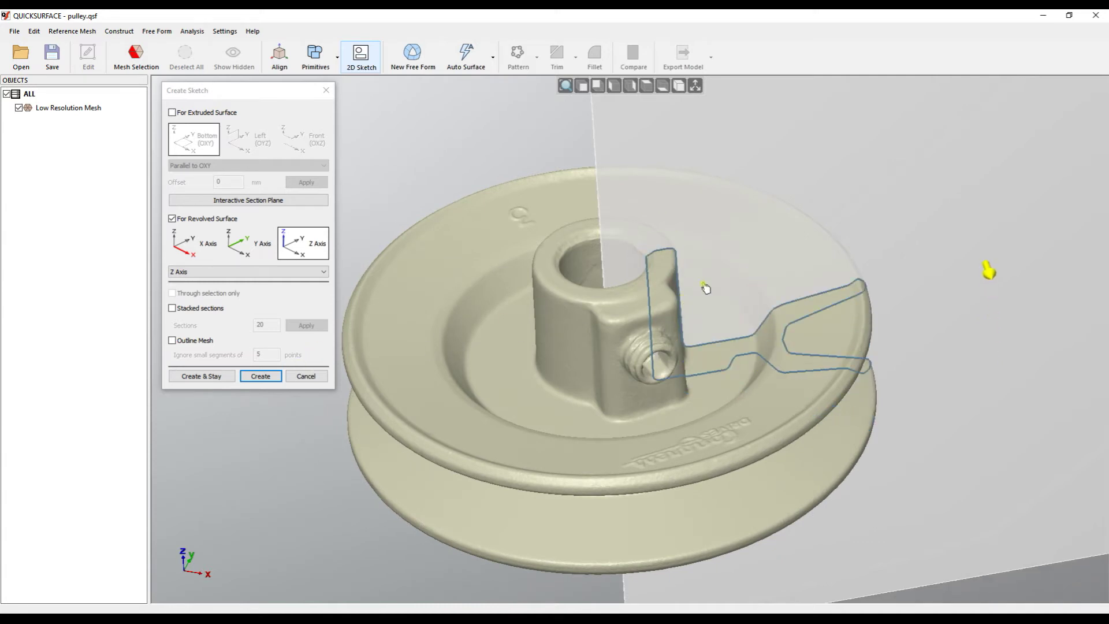
pyautogui.click(259, 378)
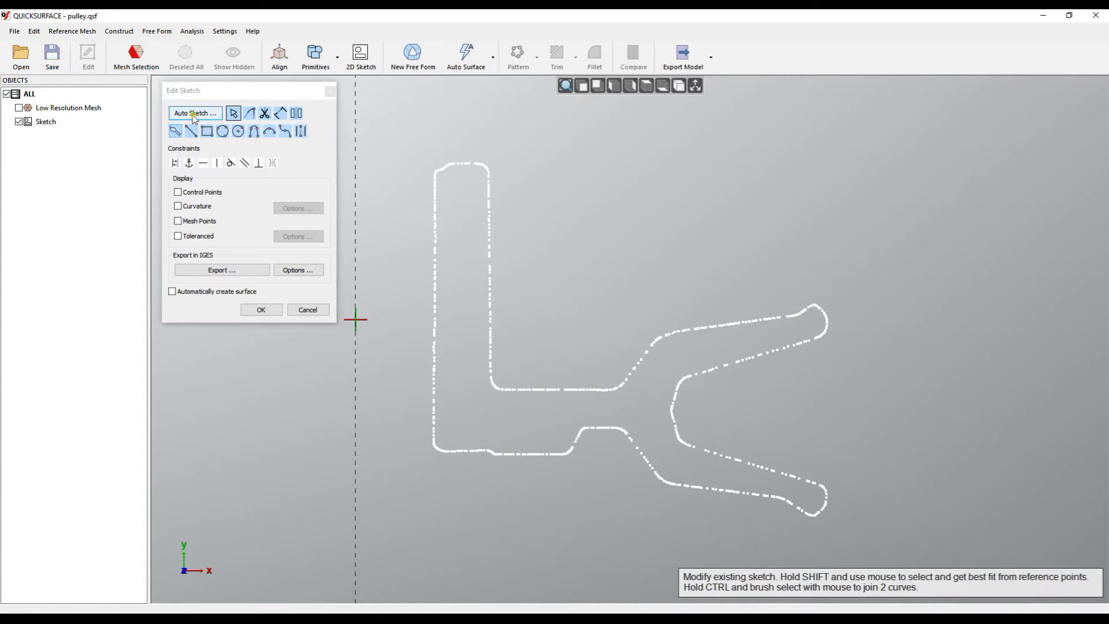
# Step: Run Auto Sketch extraction and zoom in on the previewed line and arc segments along the outline
pyautogui.click(193, 113)
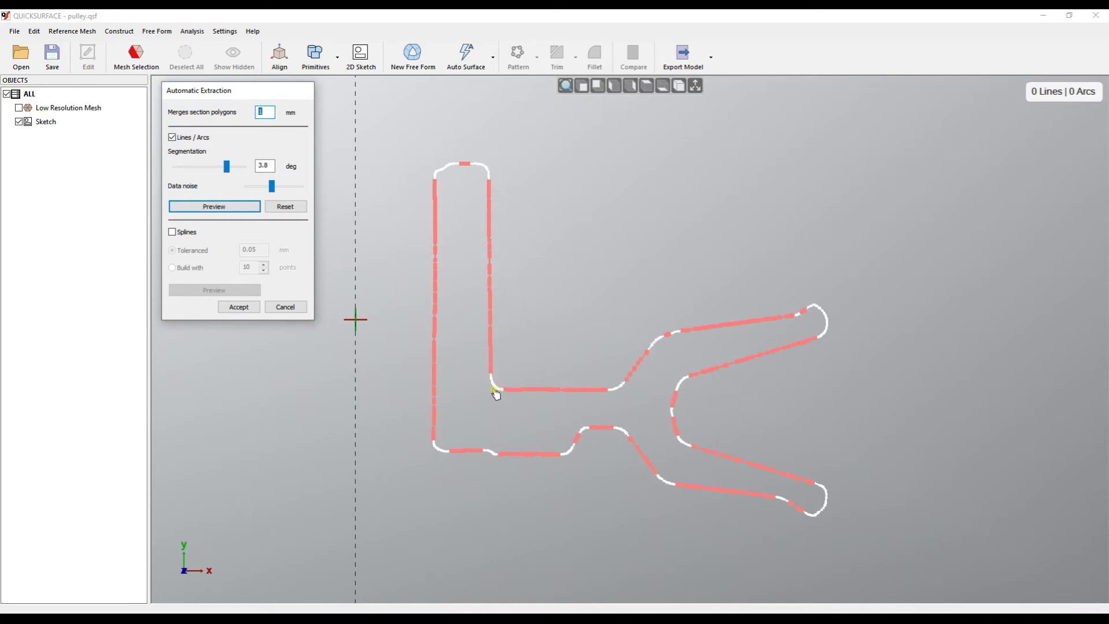
pyautogui.scroll(3, 479, 249)
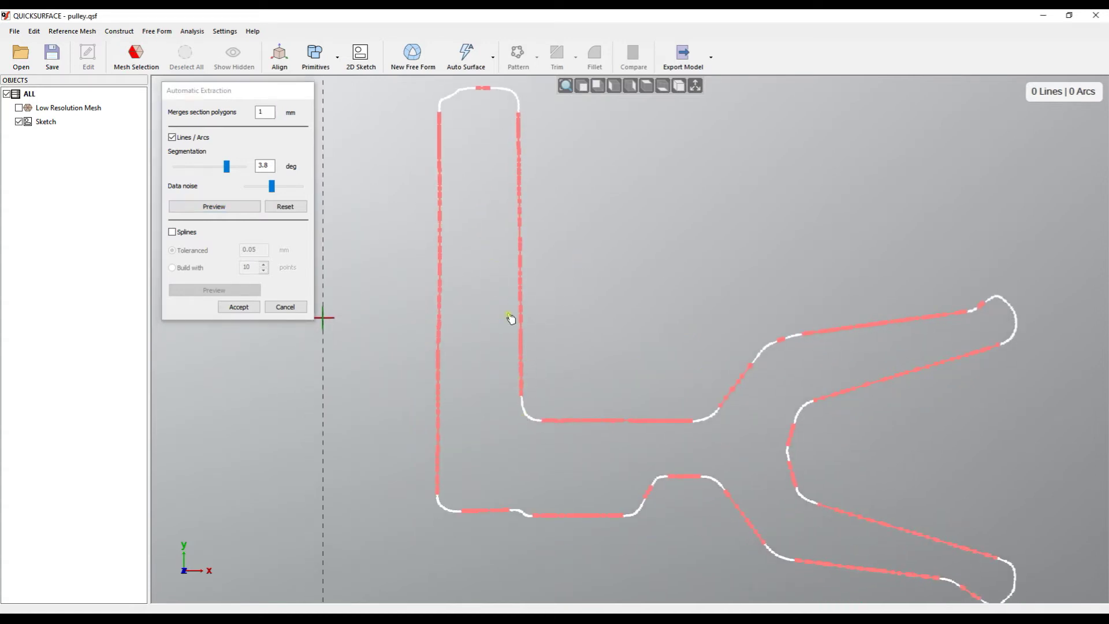
pyautogui.moveTo(527, 229); pyautogui.dragTo(585, 299, button='middle')
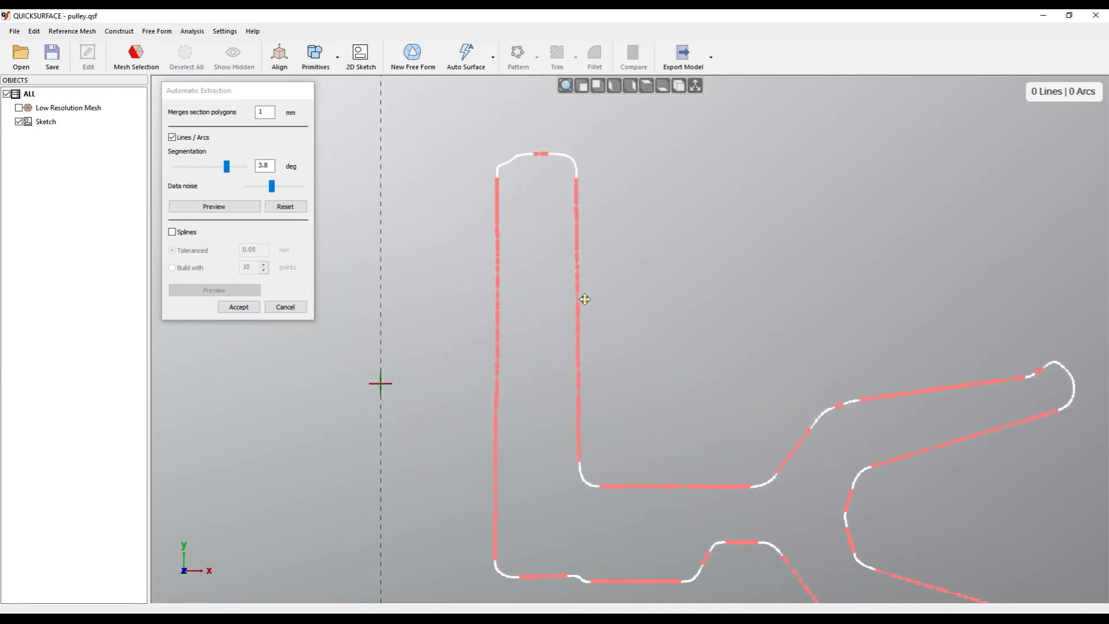
pyautogui.scroll(6, 543, 159)
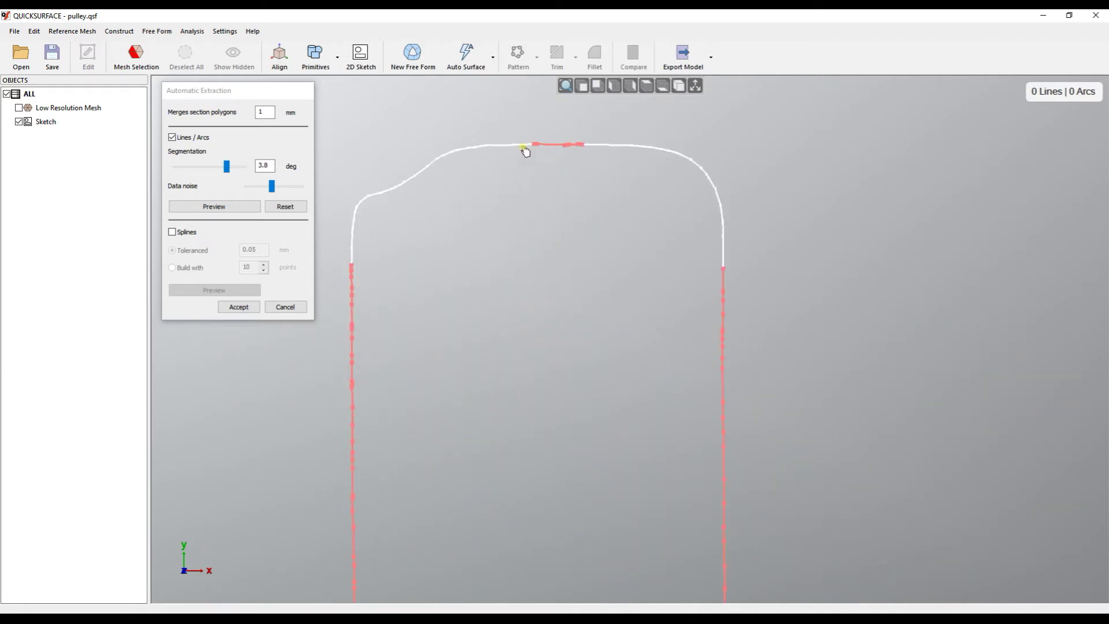
pyautogui.doubleClick(261, 112)
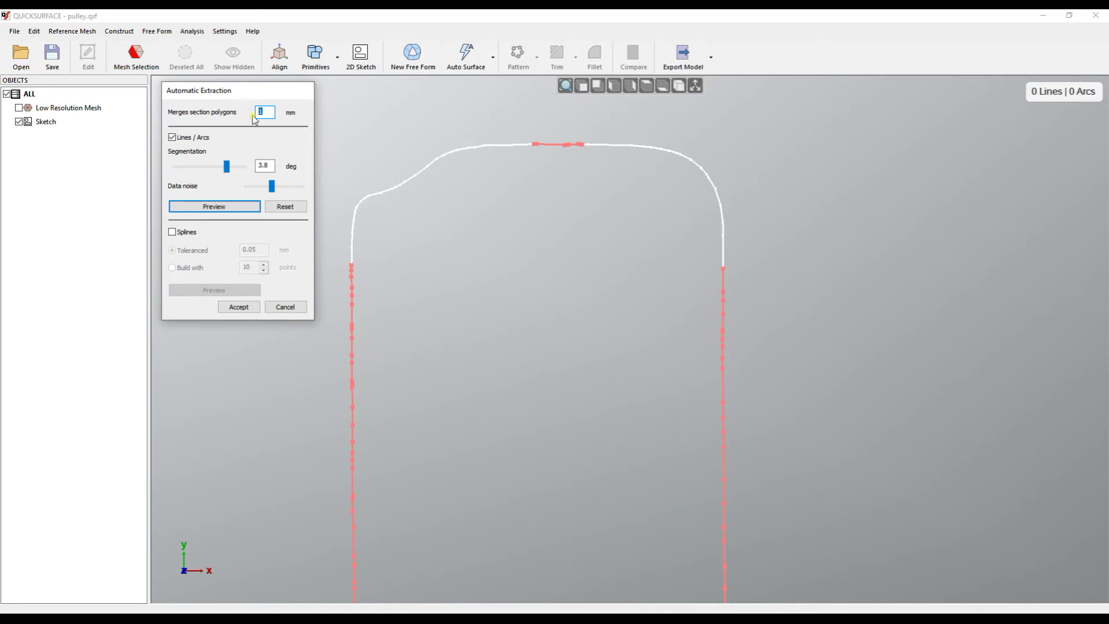
pyautogui.write('0')
pyautogui.moveTo(533, 204); pyautogui.dragTo(572, 226, button='middle')
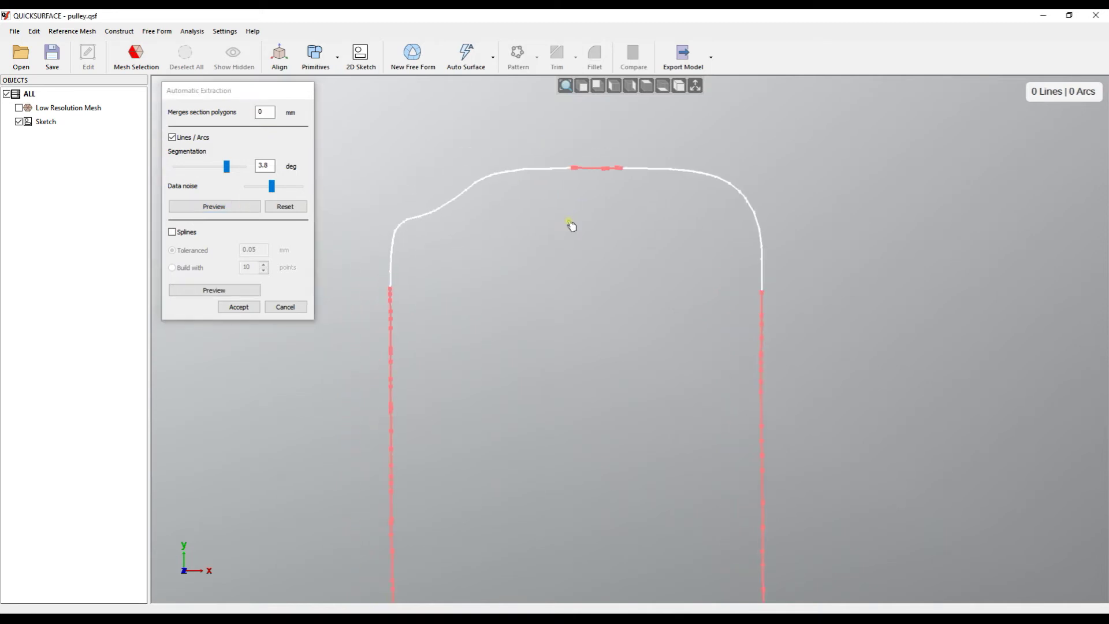
pyautogui.scroll(-5, 589, 278)
pyautogui.scroll(1, 799, 413)
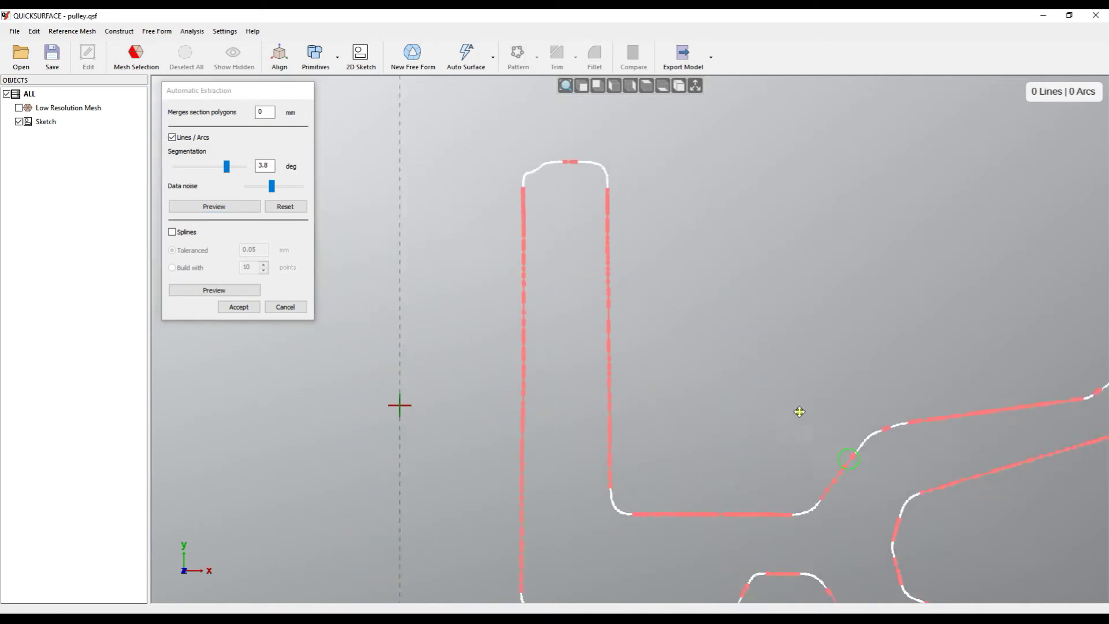
pyautogui.moveTo(799, 413); pyautogui.dragTo(656, 228, button='middle')
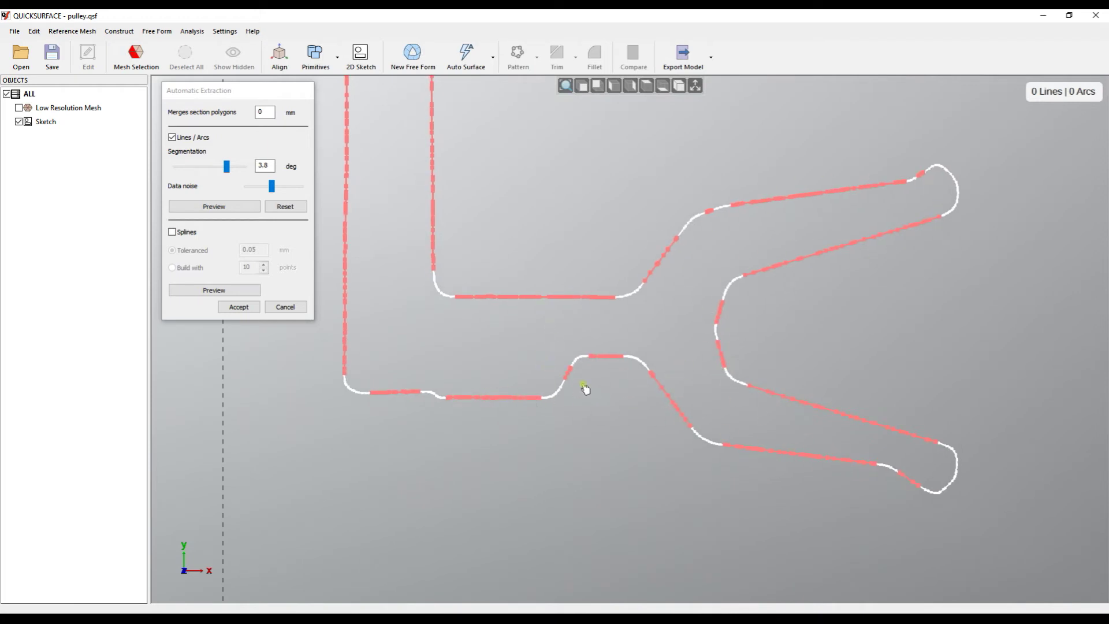
pyautogui.moveTo(496, 369); pyautogui.dragTo(581, 407, button='middle')
pyautogui.scroll(-2, 479, 315)
pyautogui.scroll(6, 508, 167)
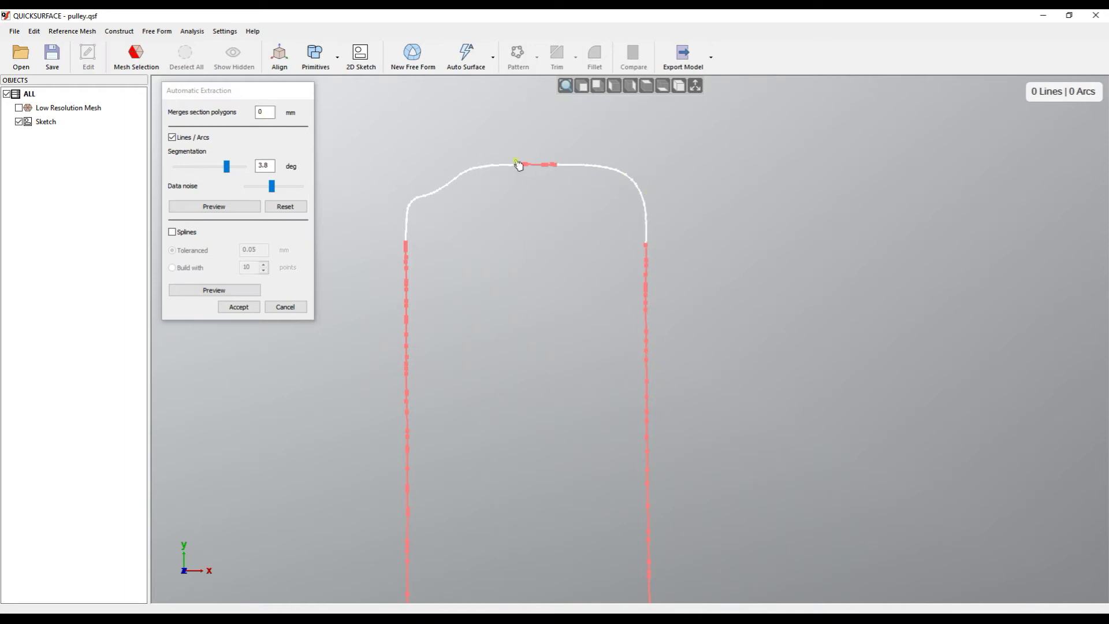
pyautogui.click(264, 112)
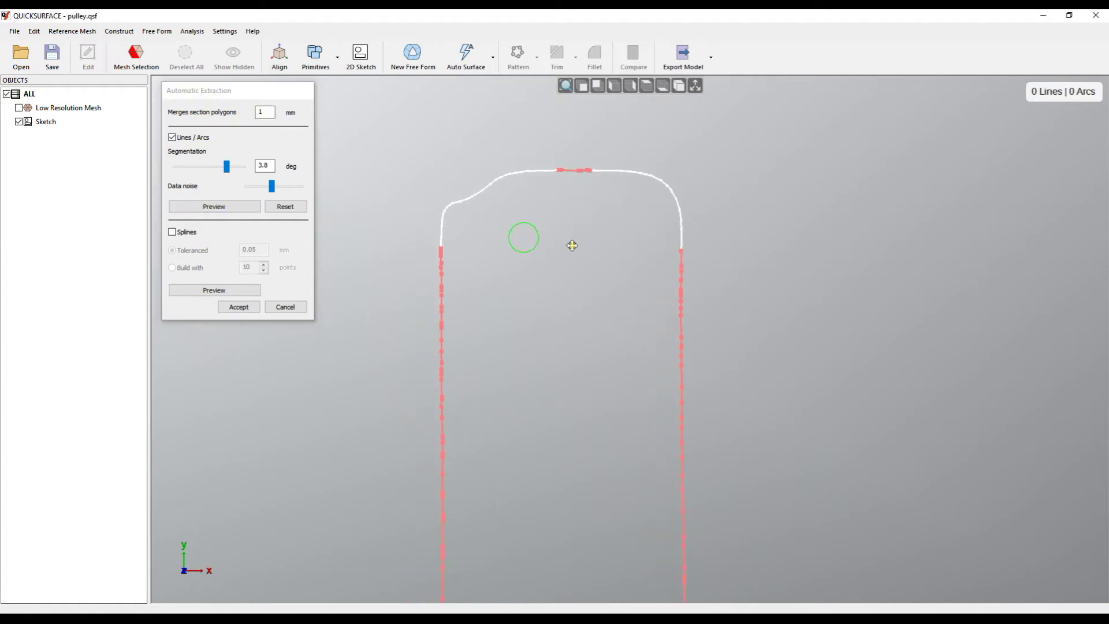
pyautogui.scroll(-5, 531, 173)
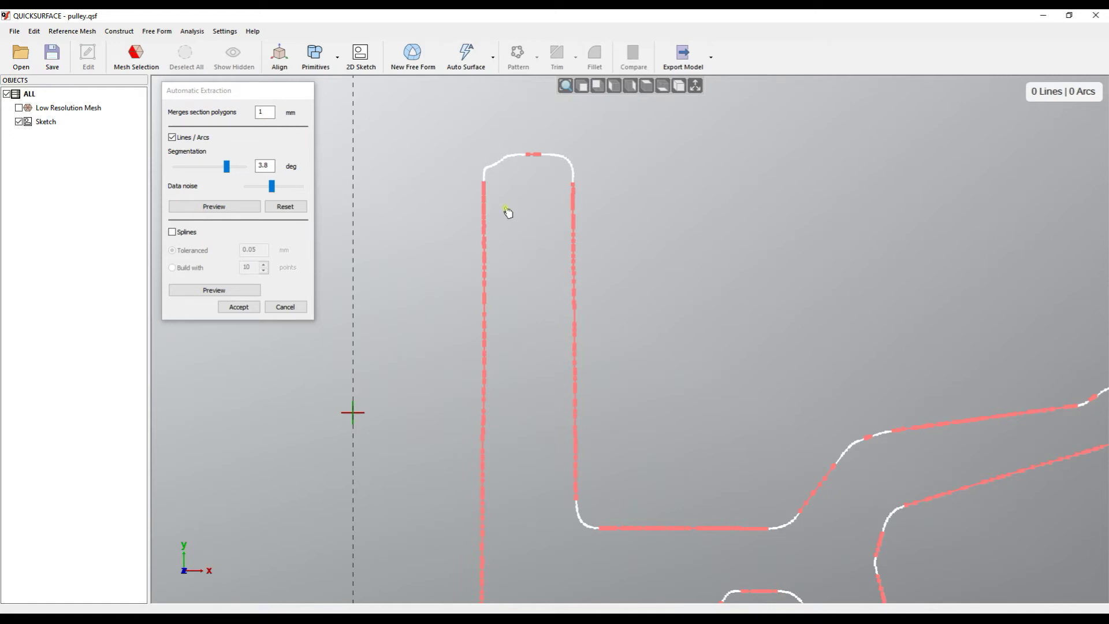
pyautogui.scroll(-4, 619, 282)
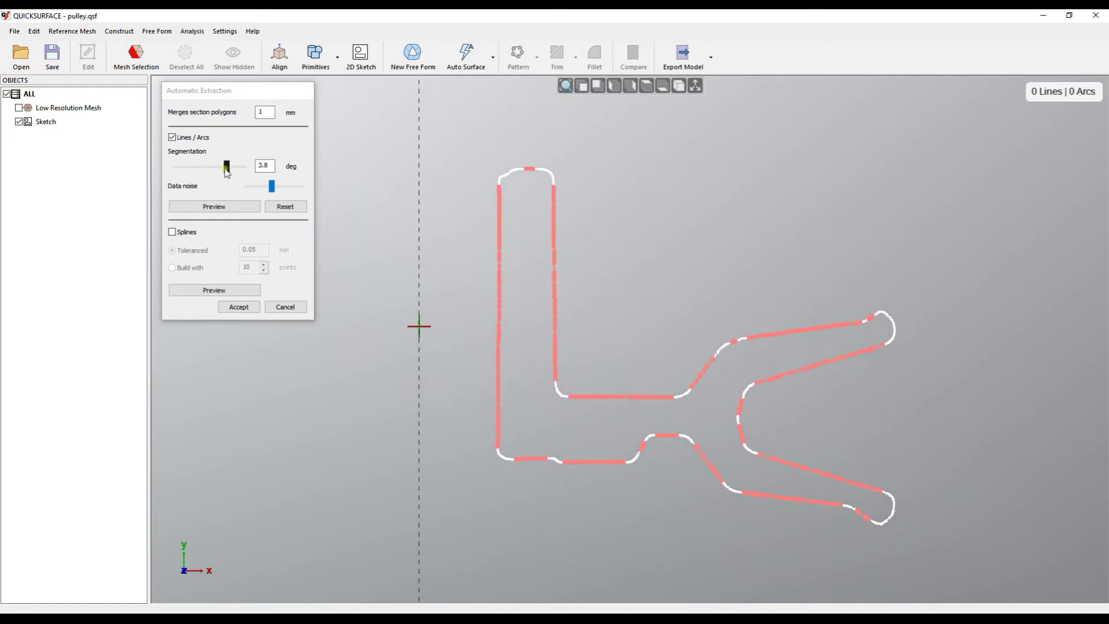
# Step: Set the Segmentation slider to 2.2 deg and raise the Data noise tolerance slightly
pyautogui.moveTo(226, 172); pyautogui.dragTo(179, 169)
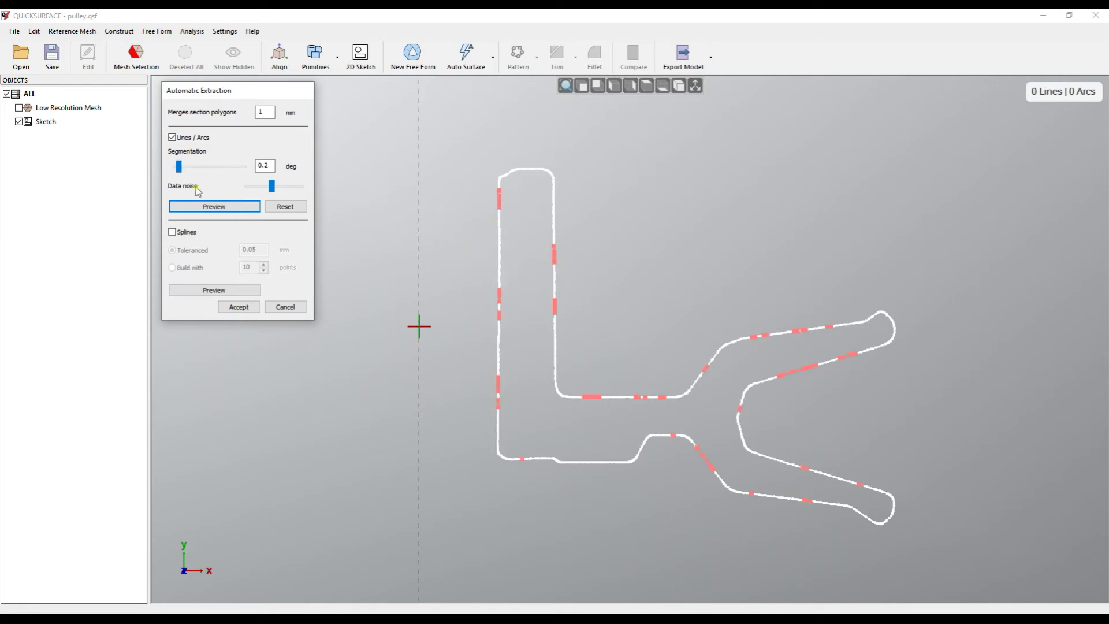
pyautogui.moveTo(179, 167); pyautogui.dragTo(204, 170)
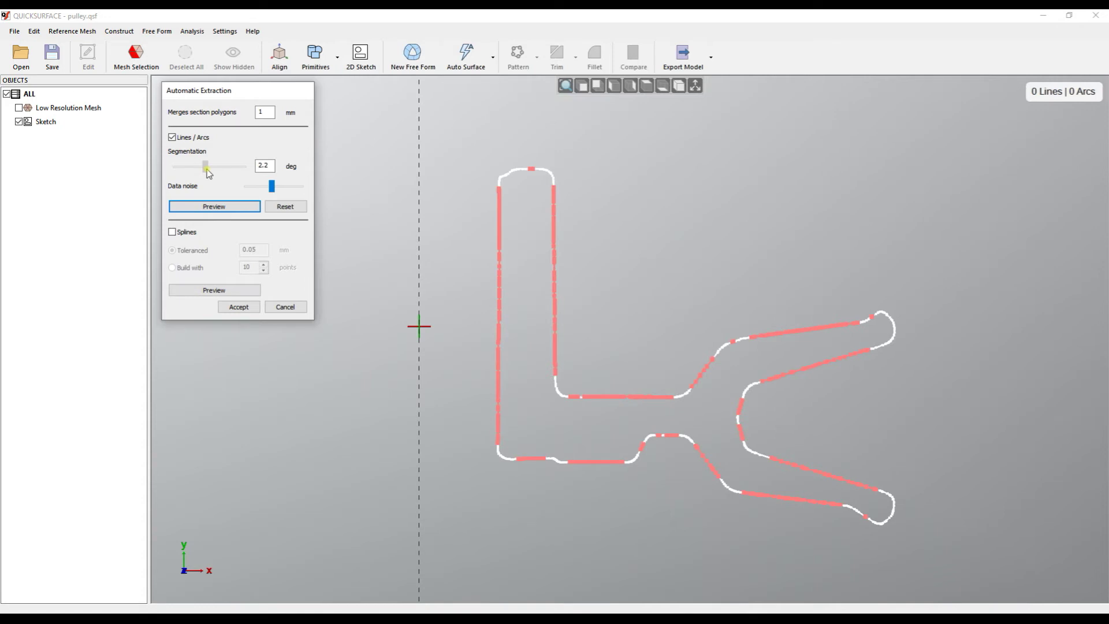
pyautogui.moveTo(739, 361); pyautogui.dragTo(687, 330, button='middle')
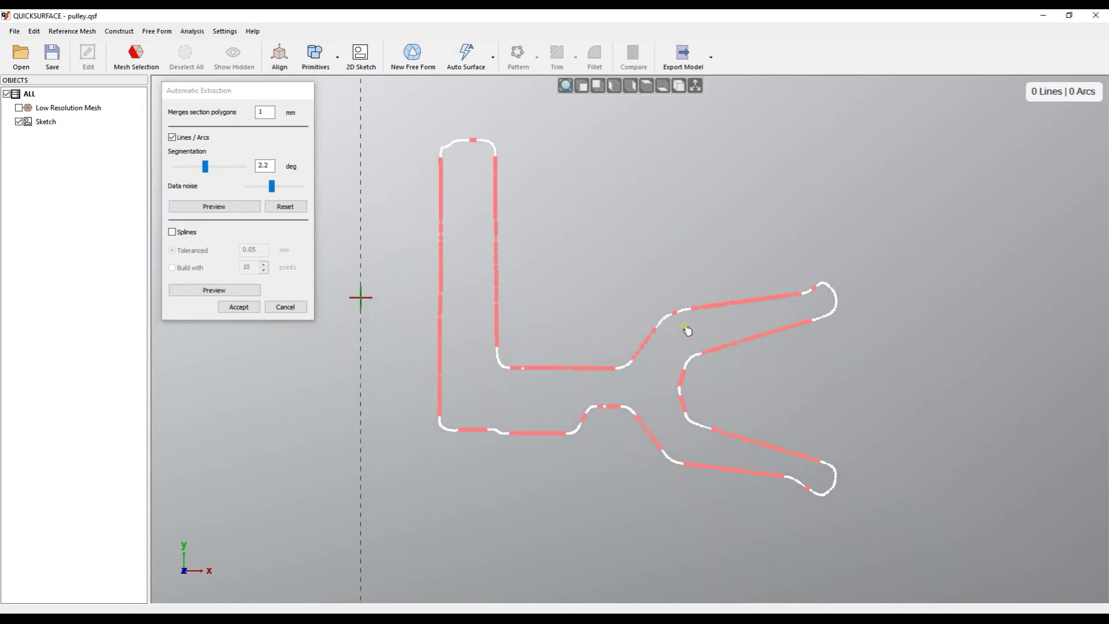
pyautogui.scroll(5, 687, 330)
pyautogui.scroll(-8, 676, 317)
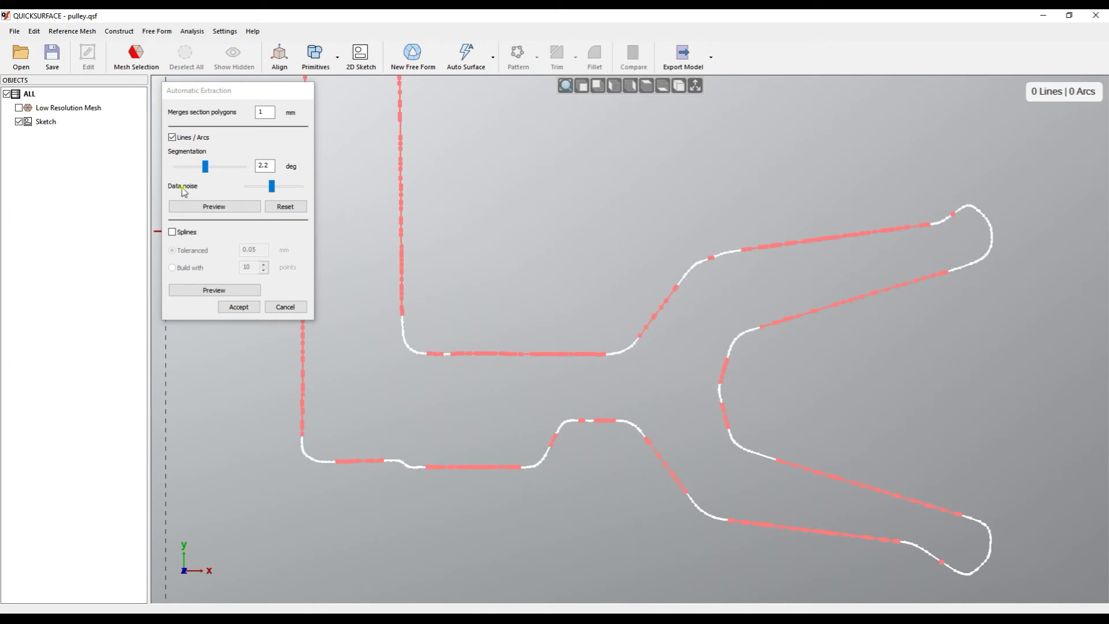
pyautogui.moveTo(473, 257); pyautogui.dragTo(540, 329, button='middle')
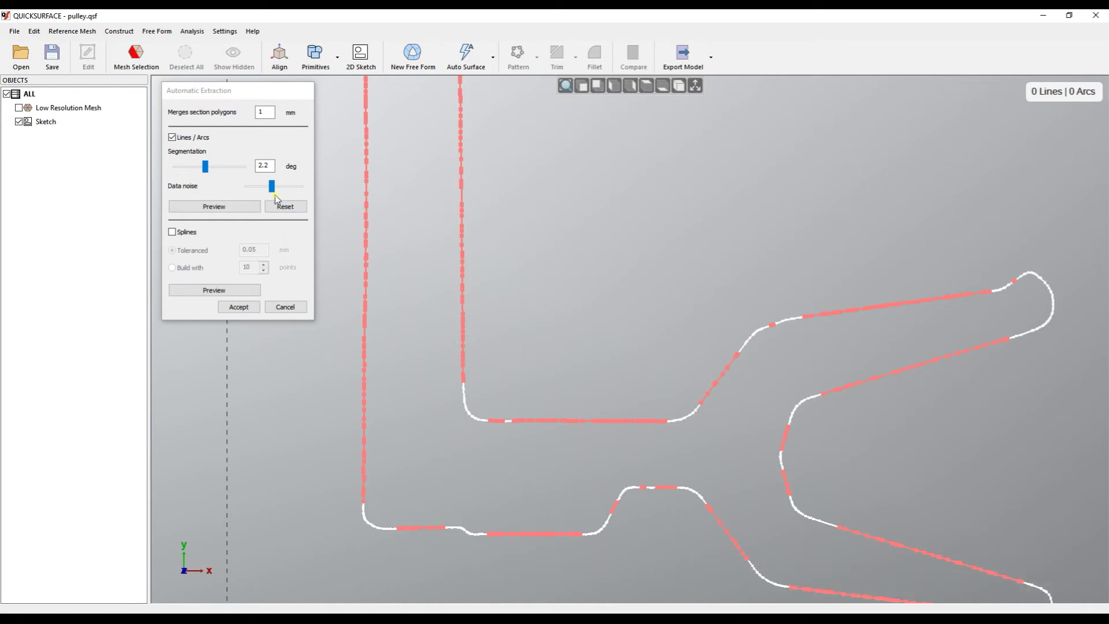
pyautogui.moveTo(273, 192); pyautogui.dragTo(277, 193)
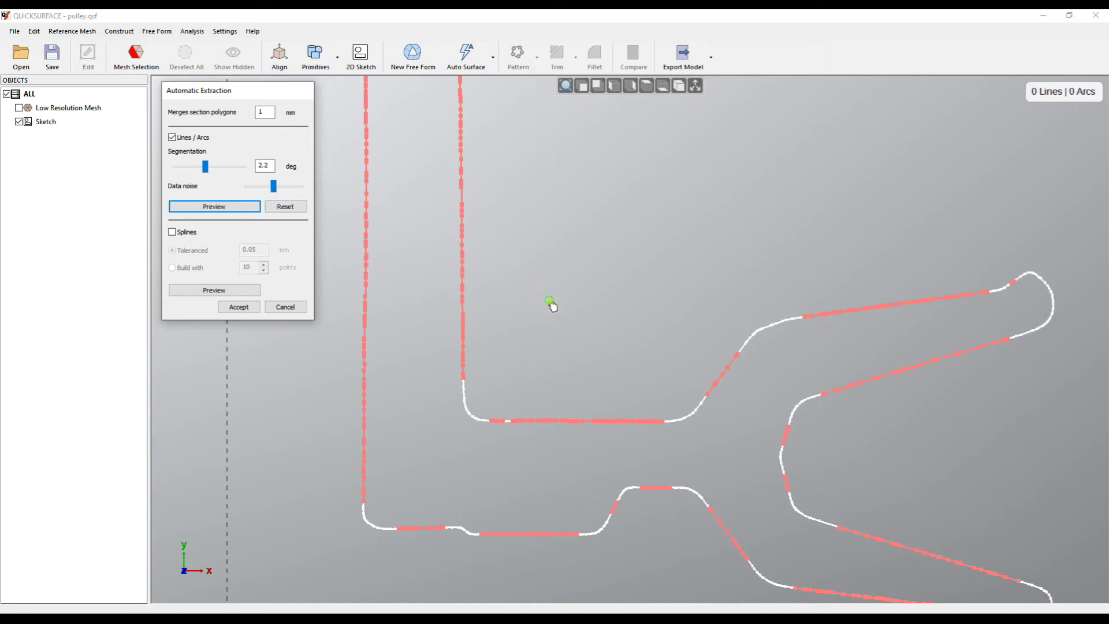
pyautogui.scroll(-3, 540, 292)
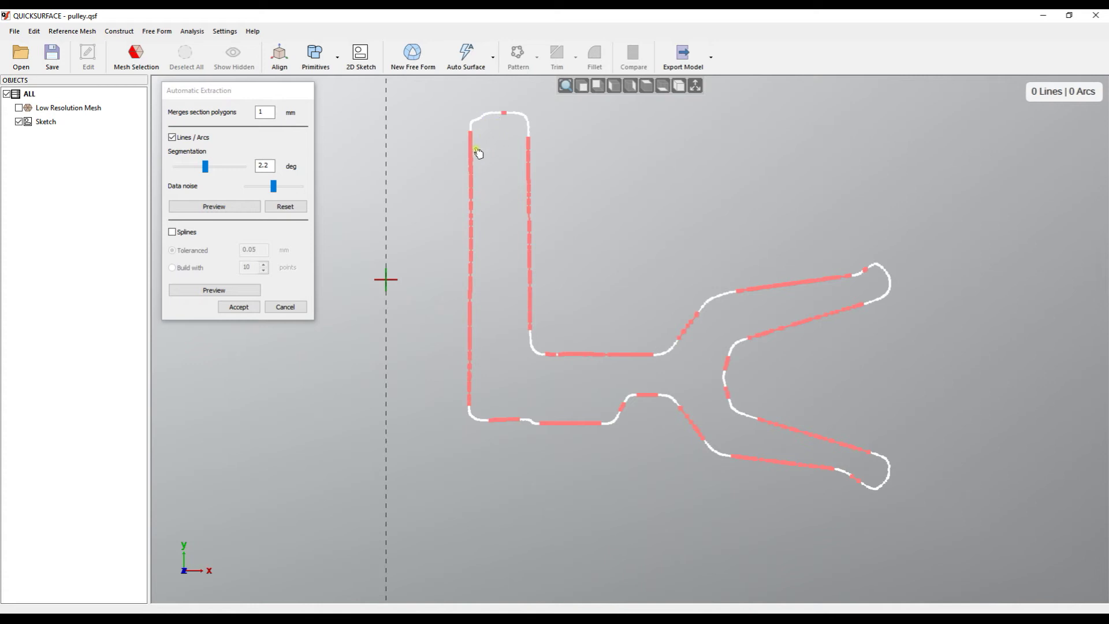
pyautogui.click(227, 208)
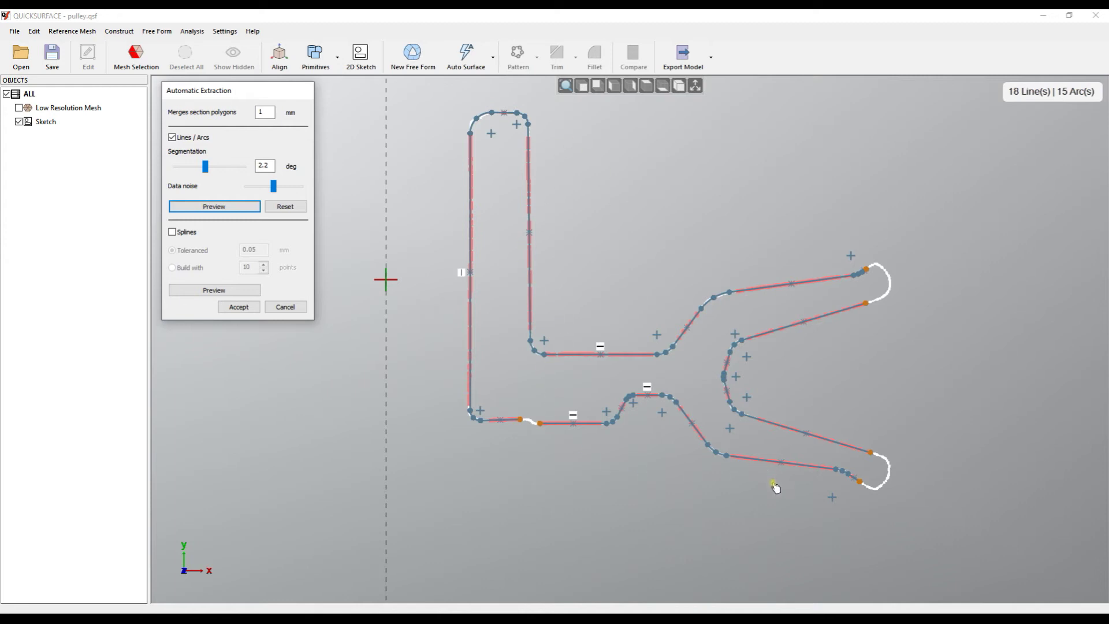
pyautogui.scroll(3, 649, 410)
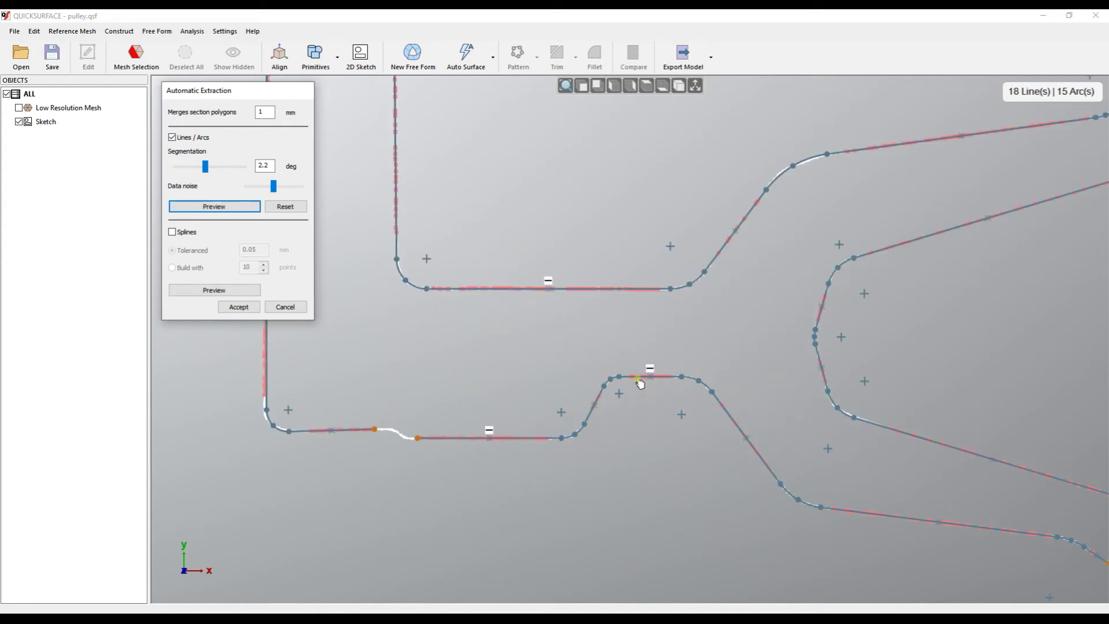
pyautogui.scroll(2, 637, 378)
pyautogui.scroll(2, 695, 317)
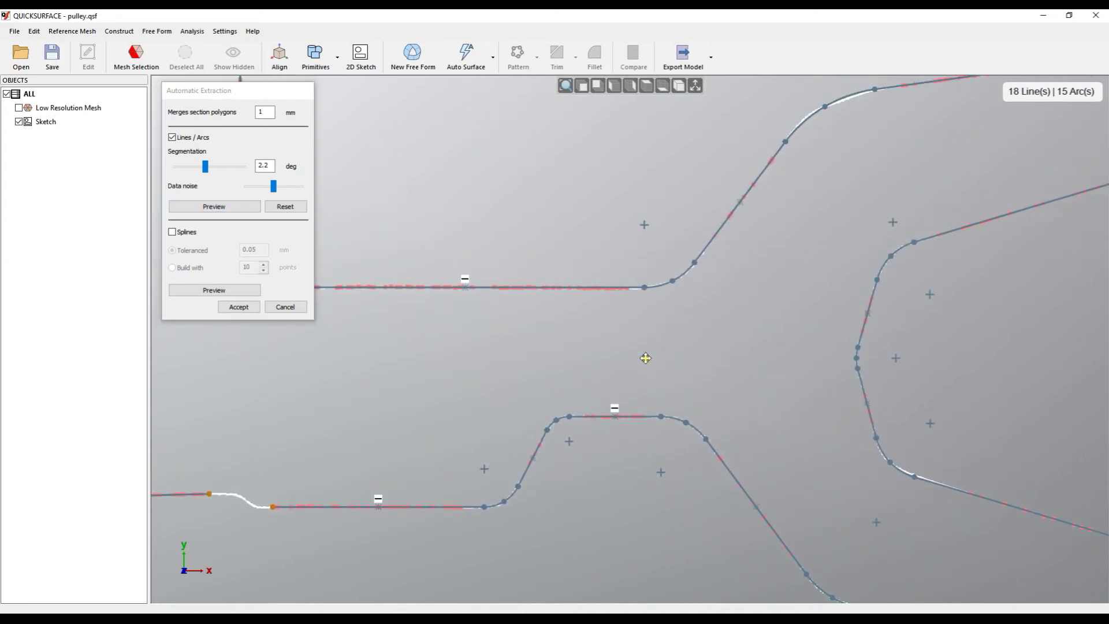
pyautogui.scroll(2, 714, 249)
pyautogui.scroll(2, 715, 248)
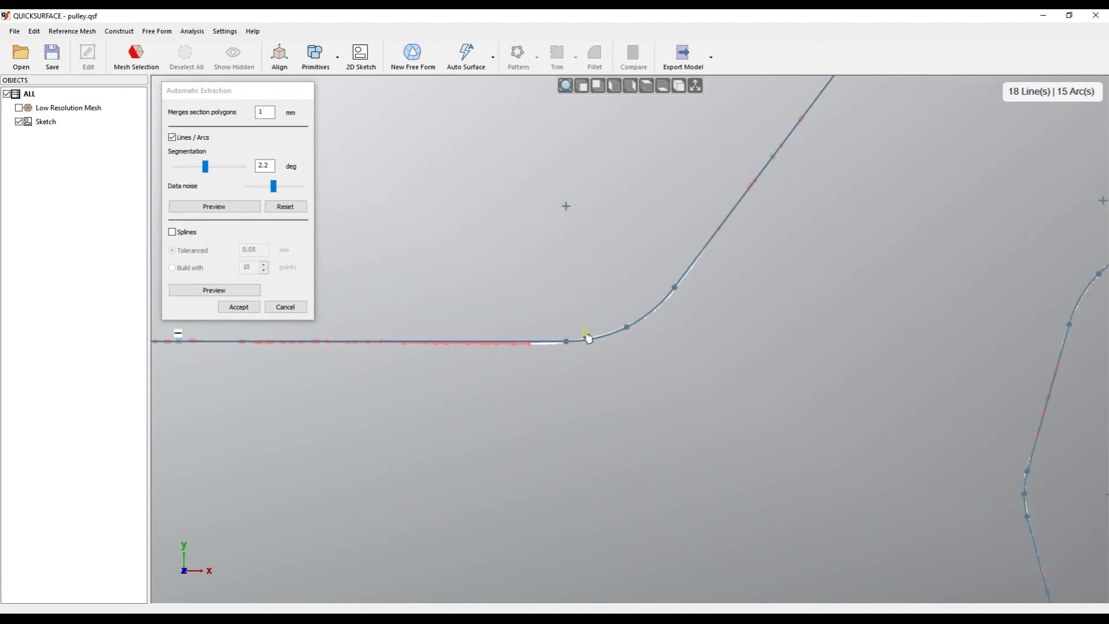
pyautogui.scroll(-4, 625, 280)
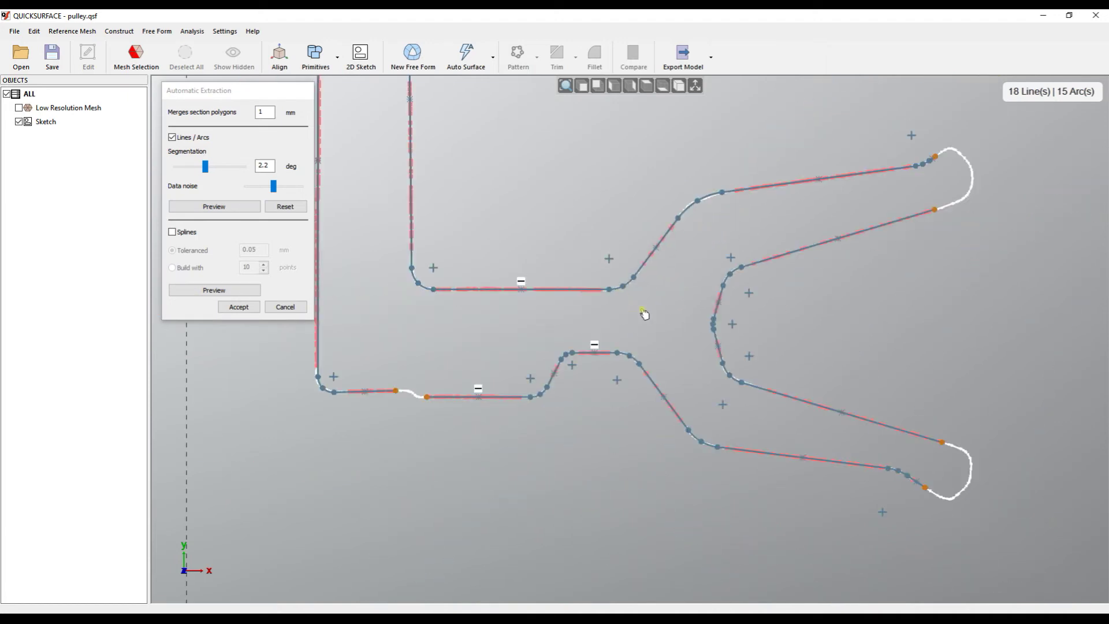
pyautogui.moveTo(527, 416)
pyautogui.mouseDown(button='middle')
pyautogui.moveTo(543, 417)
pyautogui.moveTo(576, 240)
pyautogui.mouseUp(button='middle')
pyautogui.scroll(-5, 612, 256)
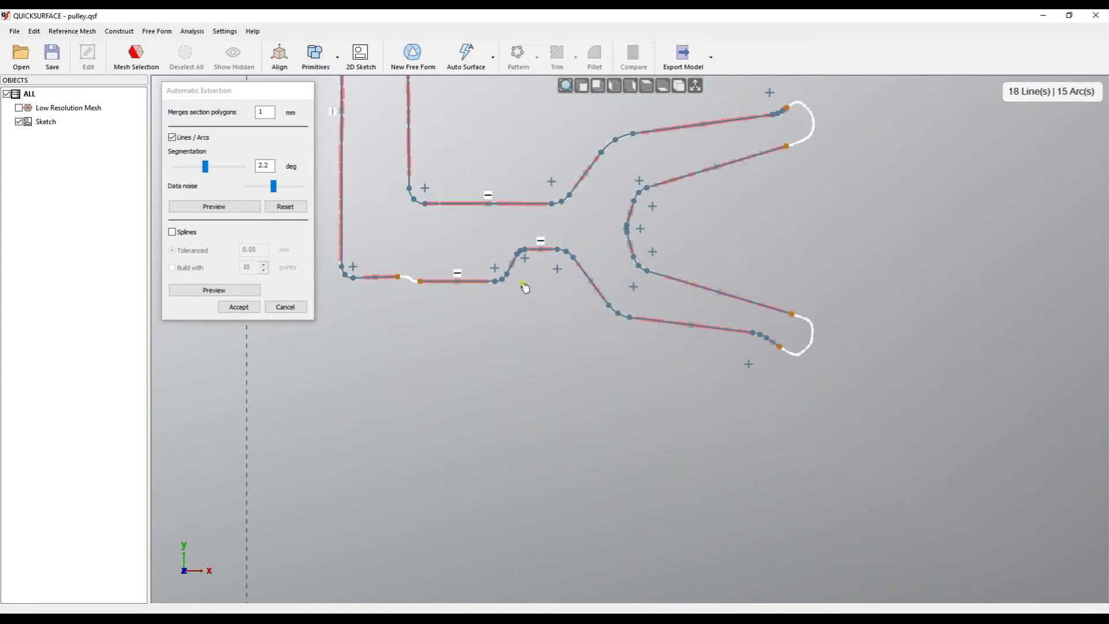
pyautogui.moveTo(524, 287)
pyautogui.mouseDown(button='middle')
pyautogui.moveTo(598, 320)
pyautogui.moveTo(673, 324)
pyautogui.mouseUp(button='middle')
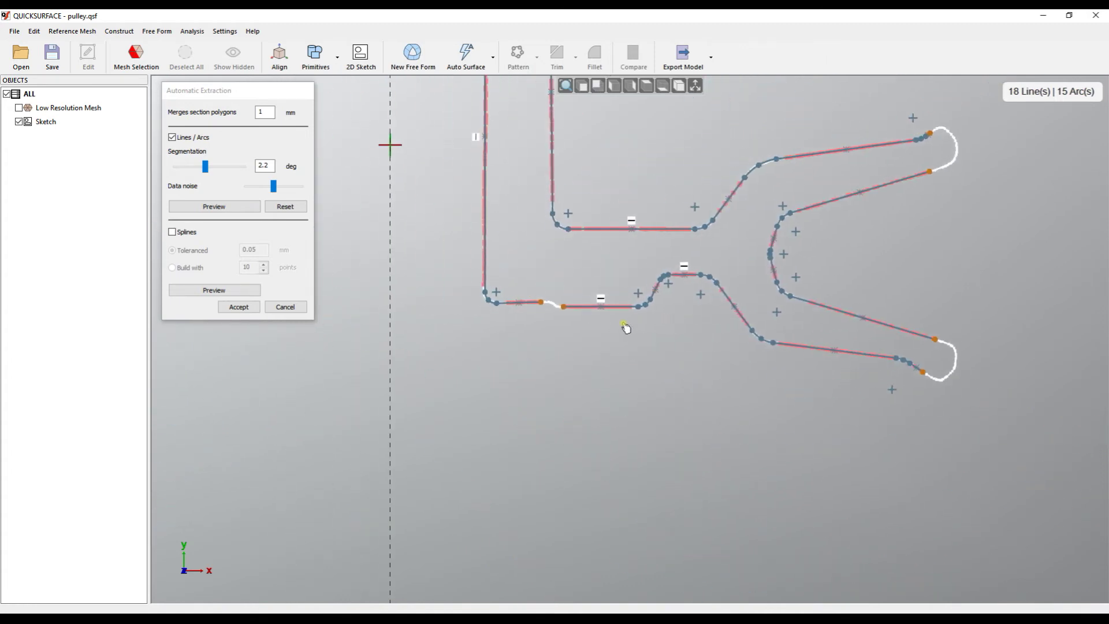
pyautogui.scroll(5, 553, 317)
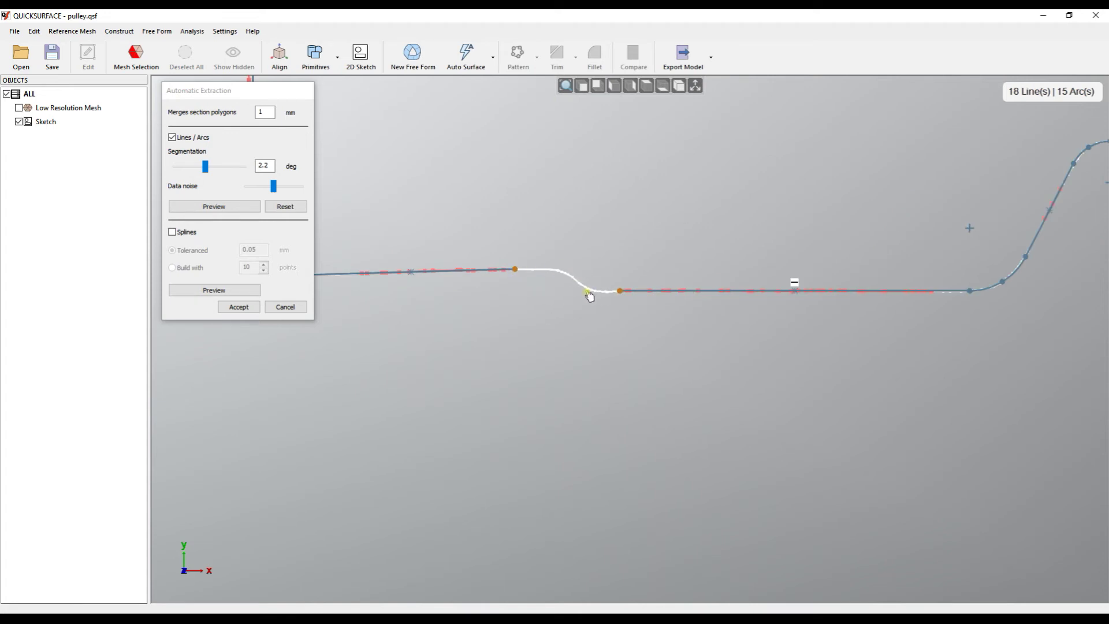
pyautogui.scroll(-3, 565, 295)
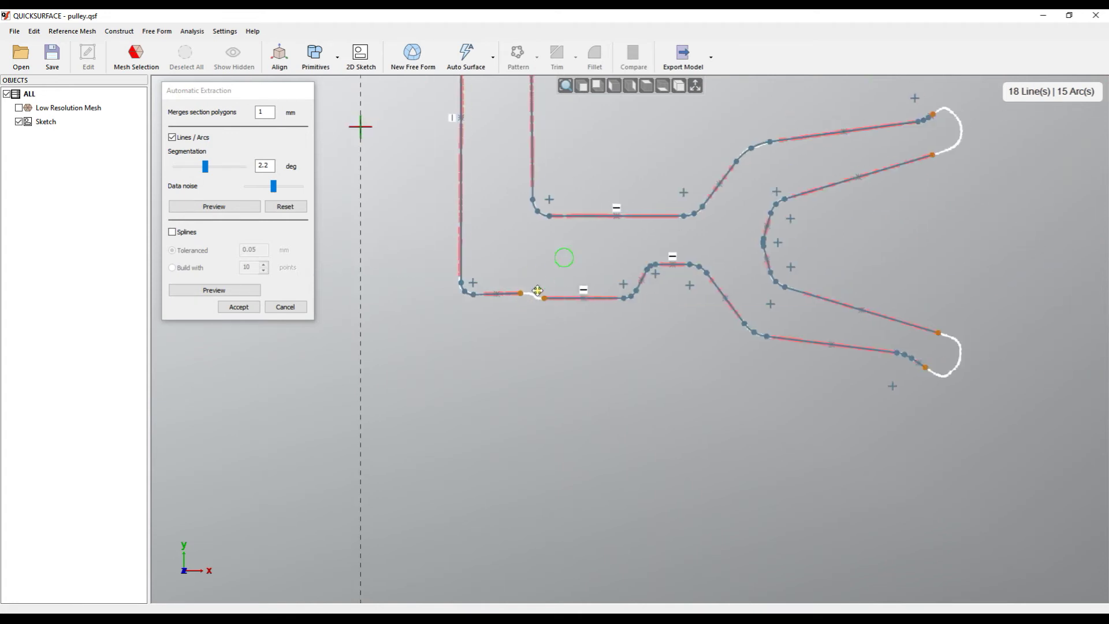
pyautogui.moveTo(530, 294); pyautogui.dragTo(683, 343, button='middle')
pyautogui.scroll(4, 876, 223)
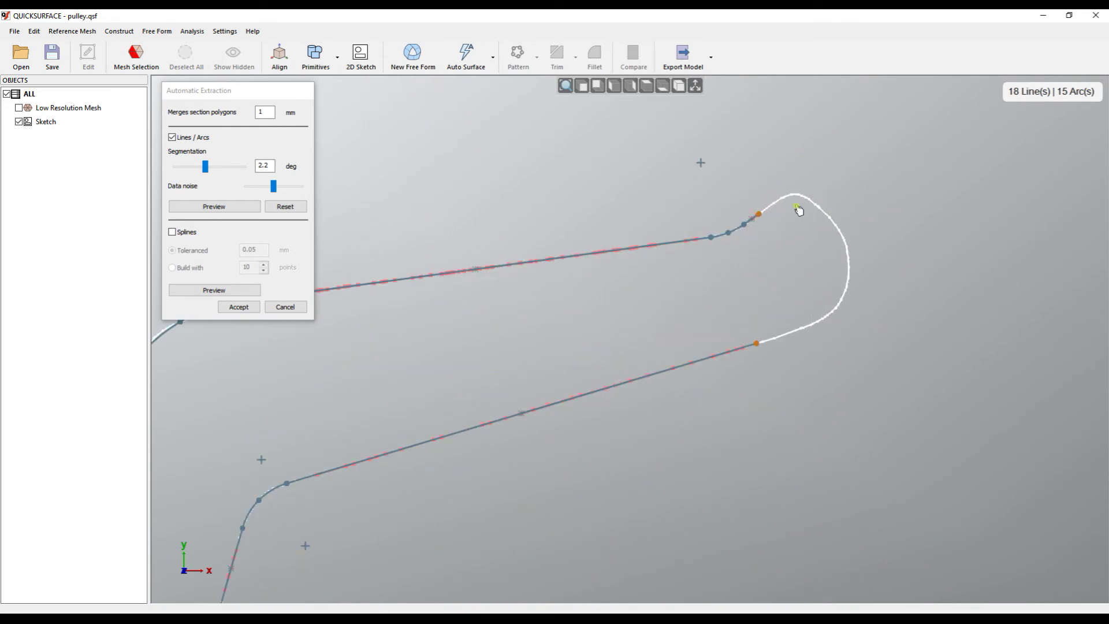
pyautogui.moveTo(814, 271)
pyautogui.mouseDown(button='middle')
pyautogui.moveTo(715, 279)
pyautogui.moveTo(750, 284)
pyautogui.mouseUp(button='middle')
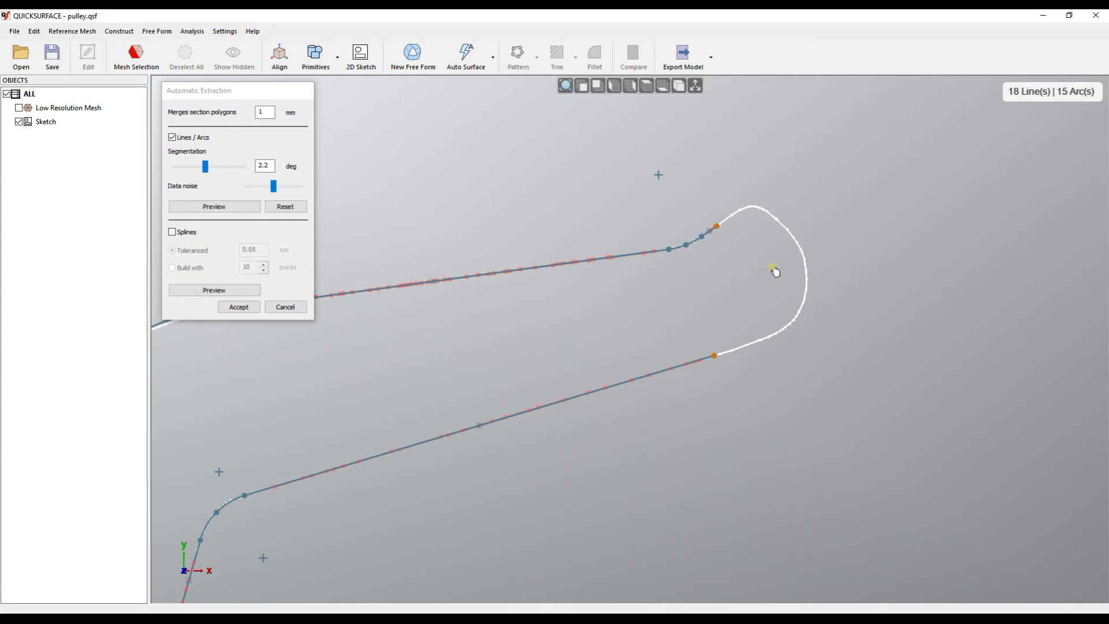
# Step: Lower segmentation to 2.05 deg, reset the fit, and brush-select the upper curve regions
pyautogui.moveTo(800, 222)
pyautogui.keyDown('shift'); pyautogui.mouseDown()
pyautogui.moveTo(769, 212)
pyautogui.moveTo(797, 244)
pyautogui.mouseUp(); pyautogui.keyUp('shift')
pyautogui.moveTo(205, 167)
pyautogui.mouseDown()
pyautogui.moveTo(194, 170)
pyautogui.moveTo(204, 171)
pyautogui.mouseUp()
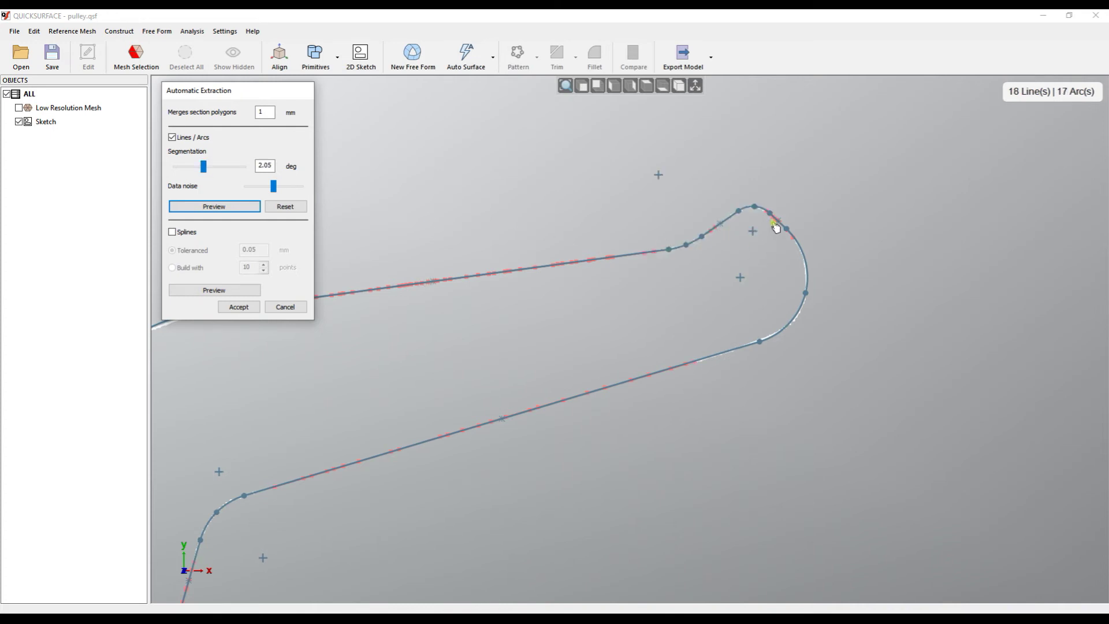
pyautogui.click(290, 210)
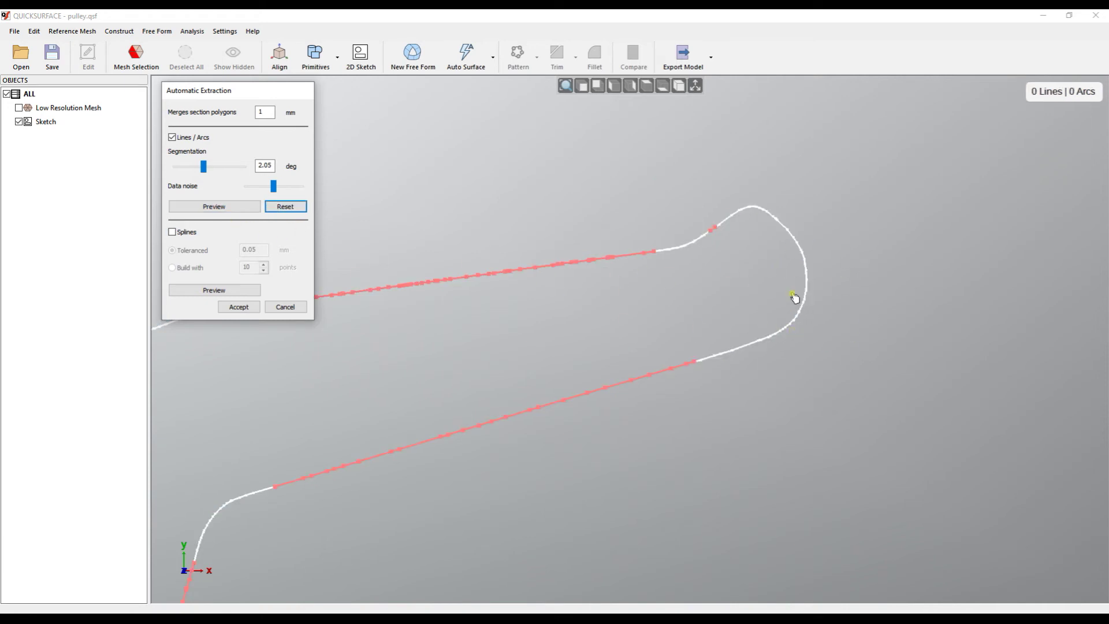
pyautogui.scroll(2, 763, 228)
pyautogui.moveTo(715, 223)
pyautogui.mouseDown()
pyautogui.moveTo(663, 228)
pyautogui.moveTo(679, 249)
pyautogui.moveTo(694, 216)
pyautogui.mouseUp()
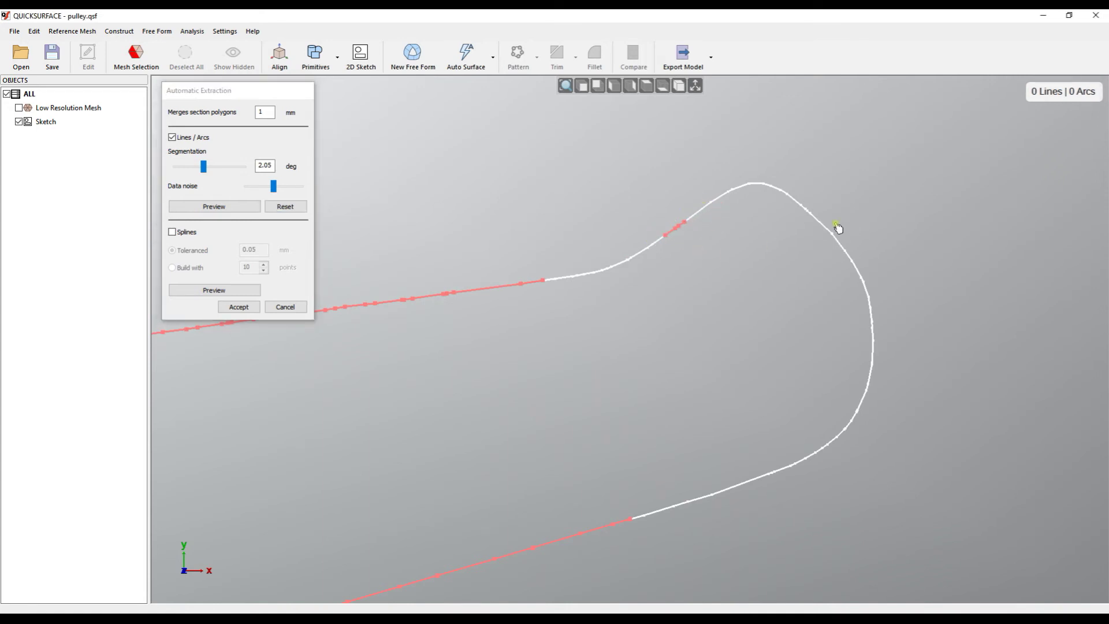
pyautogui.moveTo(788, 192); pyautogui.dragTo(840, 248)
pyautogui.moveTo(805, 360)
pyautogui.mouseDown(button='middle')
pyautogui.moveTo(754, 322)
pyautogui.moveTo(780, 312)
pyautogui.moveTo(797, 283)
pyautogui.mouseUp(button='middle')
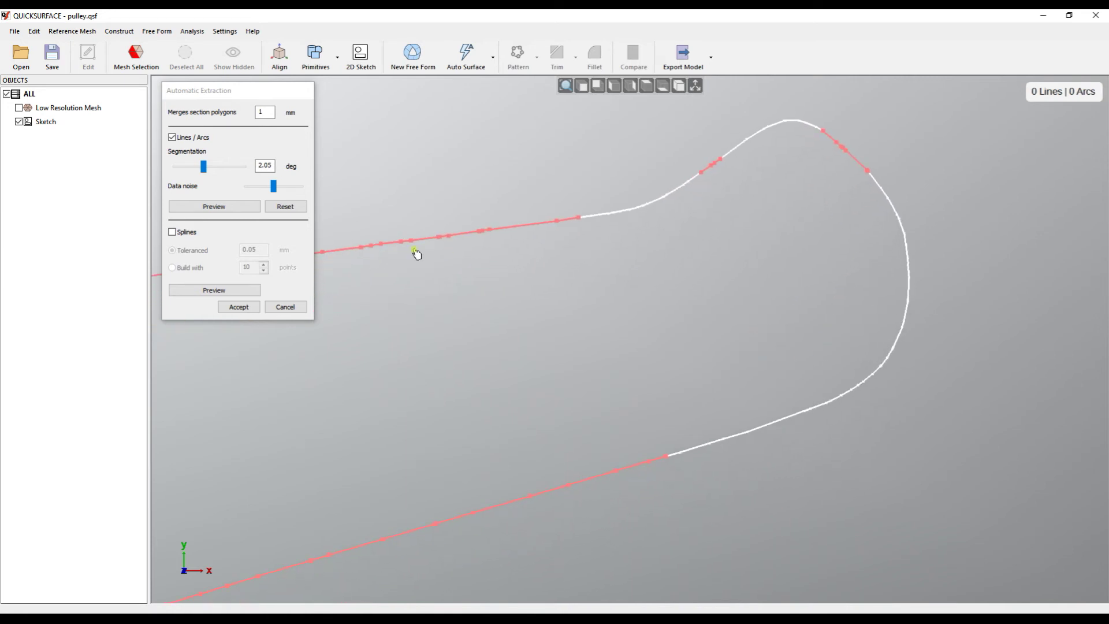
pyautogui.click(229, 207)
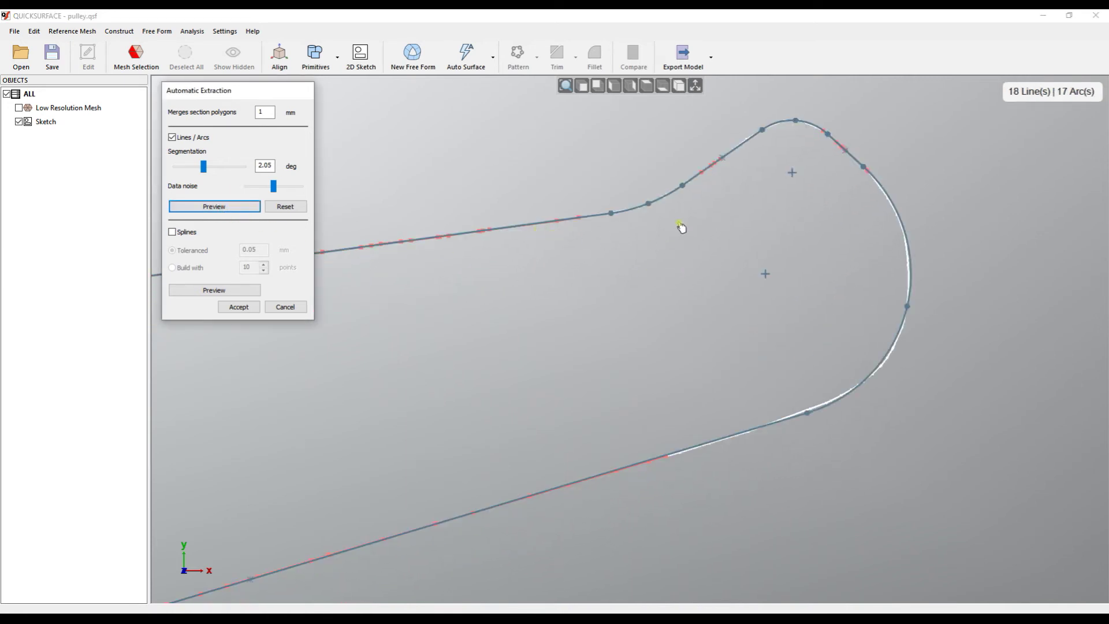
# Step: Brush-select the unfitted lower-right lobe and preview the refit of 21 lines and 19 arcs
pyautogui.scroll(-5, 751, 272)
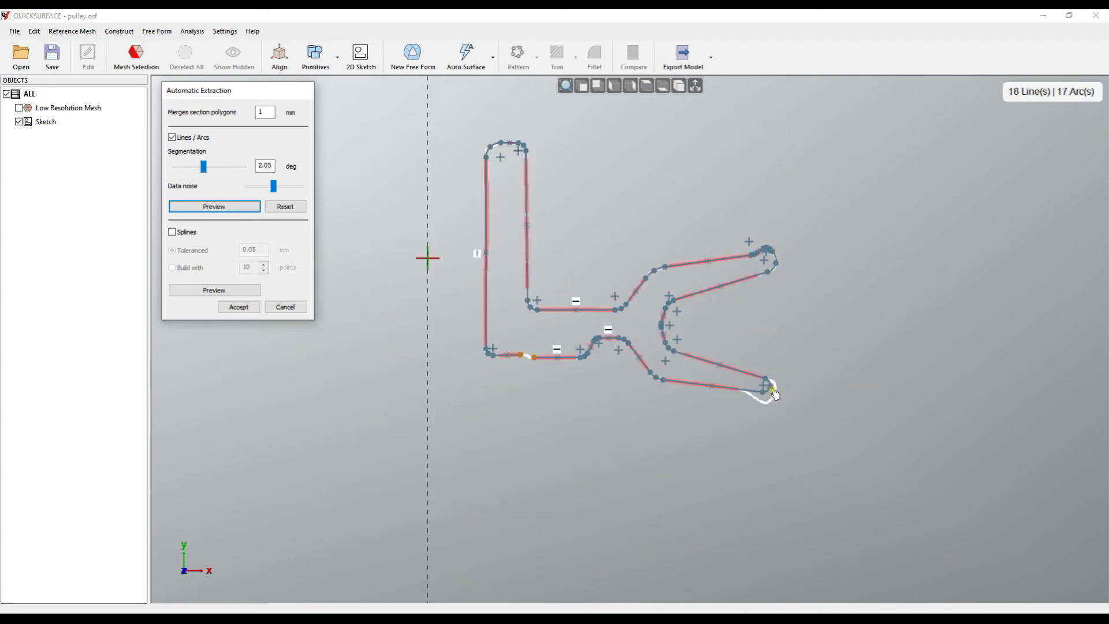
pyautogui.scroll(4, 768, 393)
pyautogui.moveTo(759, 395)
pyautogui.mouseDown(button='middle')
pyautogui.moveTo(710, 363)
pyautogui.moveTo(698, 262)
pyautogui.mouseUp(button='middle')
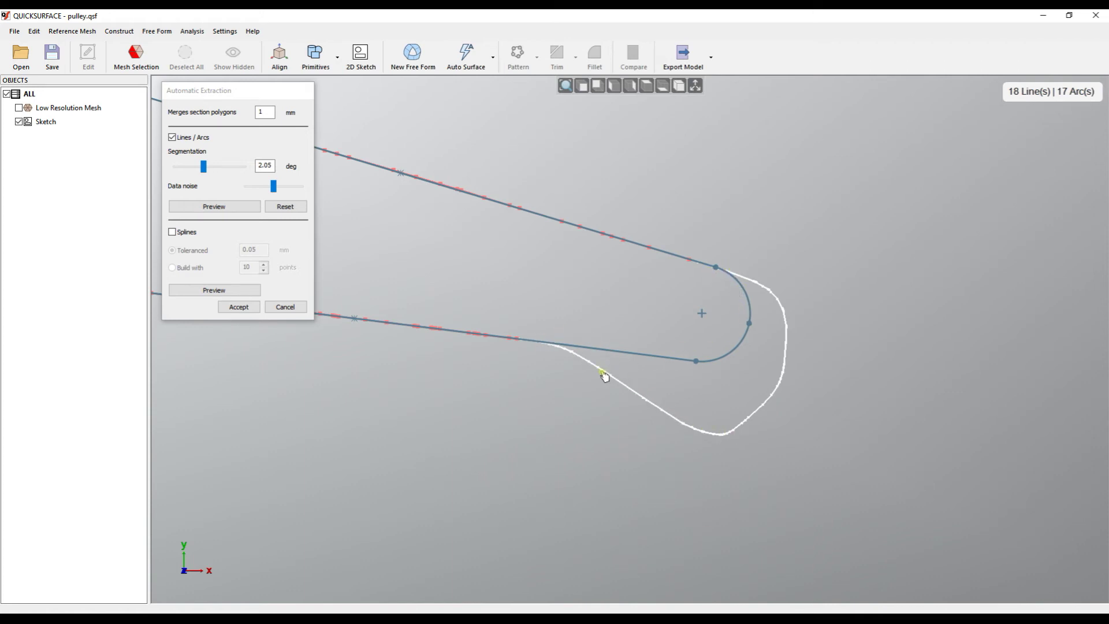
pyautogui.click(673, 412)
pyautogui.moveTo(673, 412)
pyautogui.mouseDown()
pyautogui.moveTo(615, 372)
pyautogui.moveTo(610, 389)
pyautogui.moveTo(675, 431)
pyautogui.mouseUp()
pyautogui.moveTo(762, 423)
pyautogui.mouseDown()
pyautogui.moveTo(641, 395)
pyautogui.moveTo(700, 442)
pyautogui.moveTo(750, 455)
pyautogui.mouseUp()
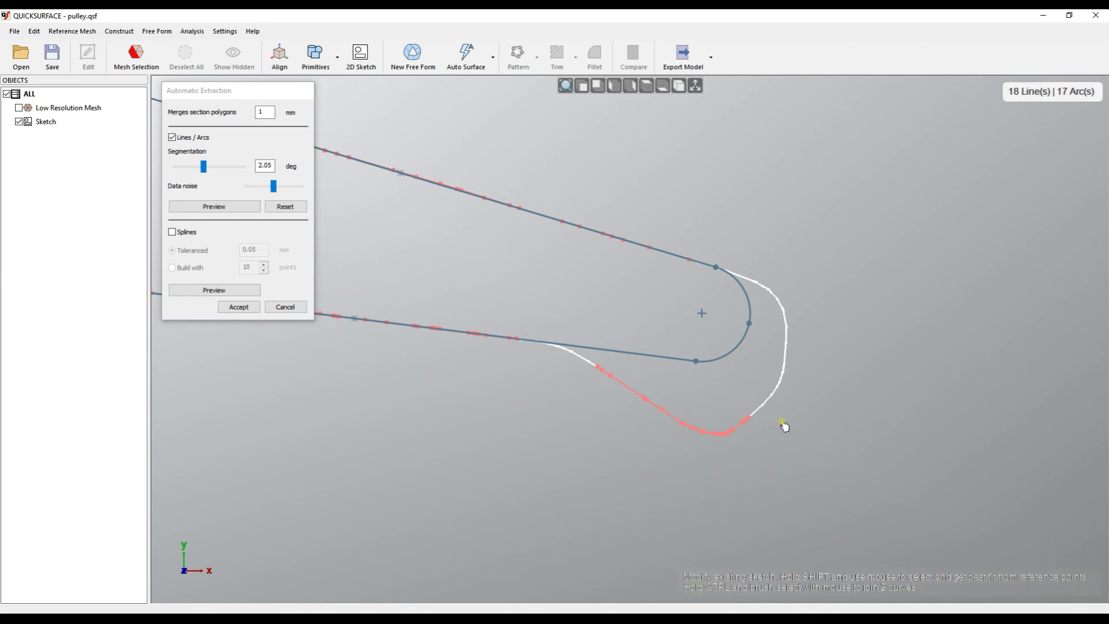
pyautogui.moveTo(781, 419)
pyautogui.mouseDown()
pyautogui.moveTo(705, 401)
pyautogui.moveTo(671, 410)
pyautogui.moveTo(735, 480)
pyautogui.moveTo(735, 465)
pyautogui.mouseUp()
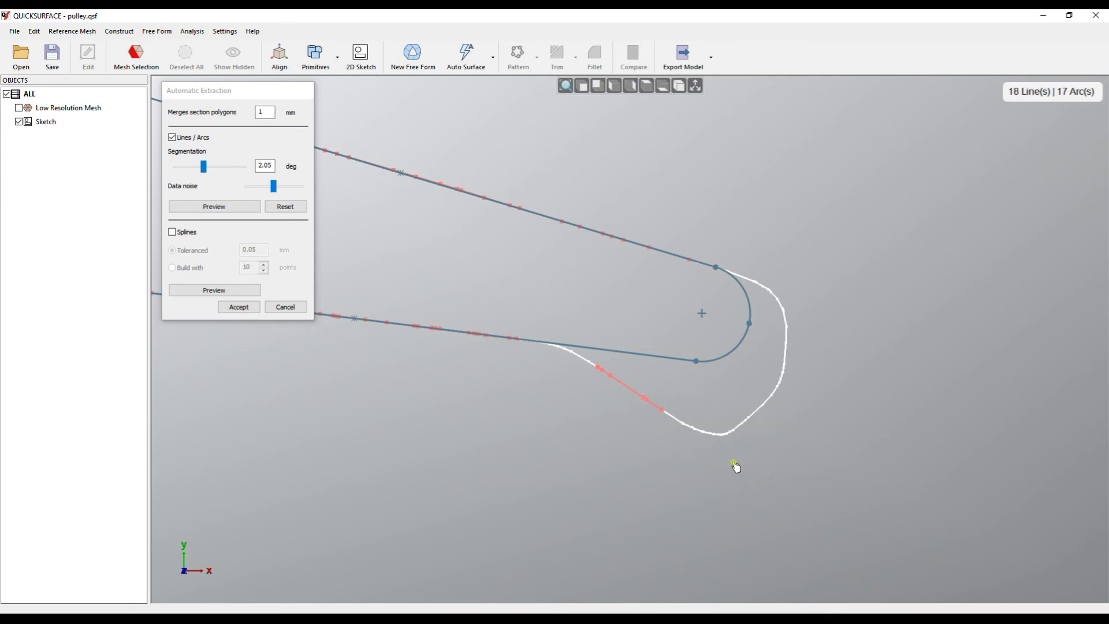
pyautogui.scroll(3, 684, 443)
pyautogui.moveTo(693, 415)
pyautogui.mouseDown()
pyautogui.moveTo(649, 403)
pyautogui.moveTo(670, 432)
pyautogui.moveTo(692, 445)
pyautogui.mouseUp()
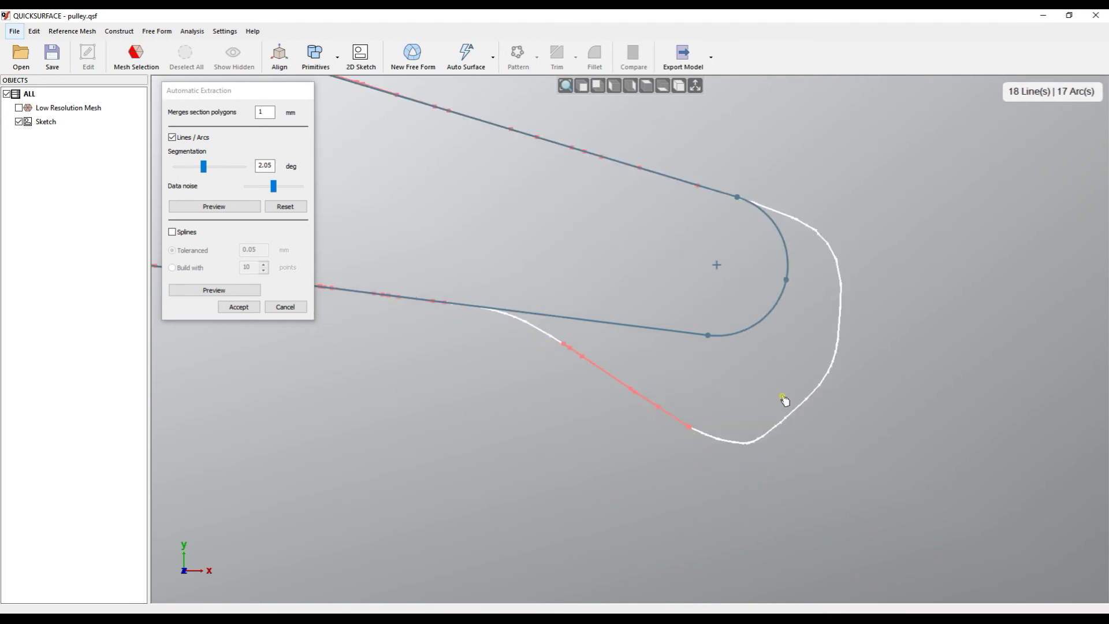
pyautogui.moveTo(825, 383)
pyautogui.mouseDown()
pyautogui.moveTo(807, 385)
pyautogui.moveTo(776, 425)
pyautogui.mouseUp()
pyautogui.moveTo(866, 287)
pyautogui.mouseDown()
pyautogui.moveTo(830, 294)
pyautogui.moveTo(835, 324)
pyautogui.moveTo(868, 335)
pyautogui.moveTo(857, 286)
pyautogui.moveTo(825, 286)
pyautogui.moveTo(835, 346)
pyautogui.mouseUp()
pyautogui.click(220, 206)
pyautogui.click(222, 206)
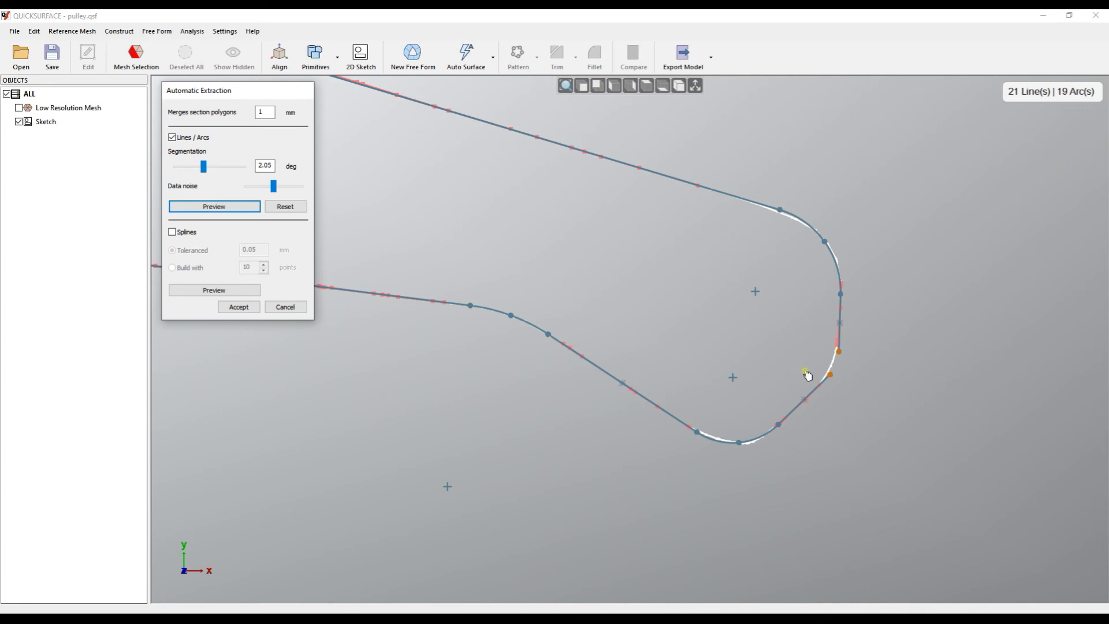
pyautogui.scroll(2, 840, 361)
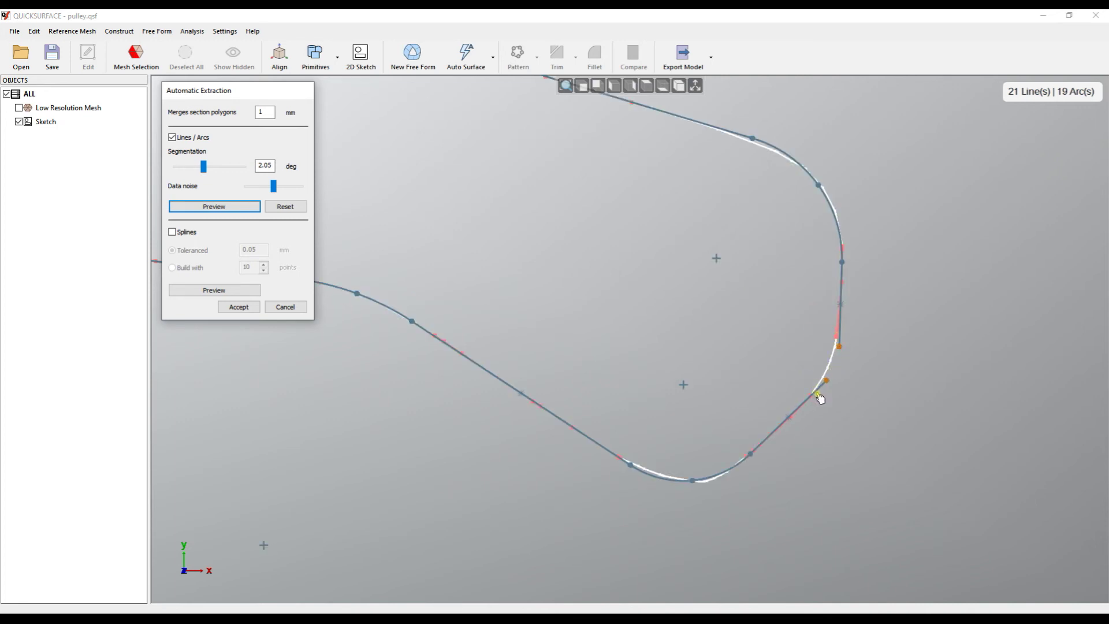
# Step: Accept the extracted lines and arcs and close the right-side gap with an arc
pyautogui.click(239, 306)
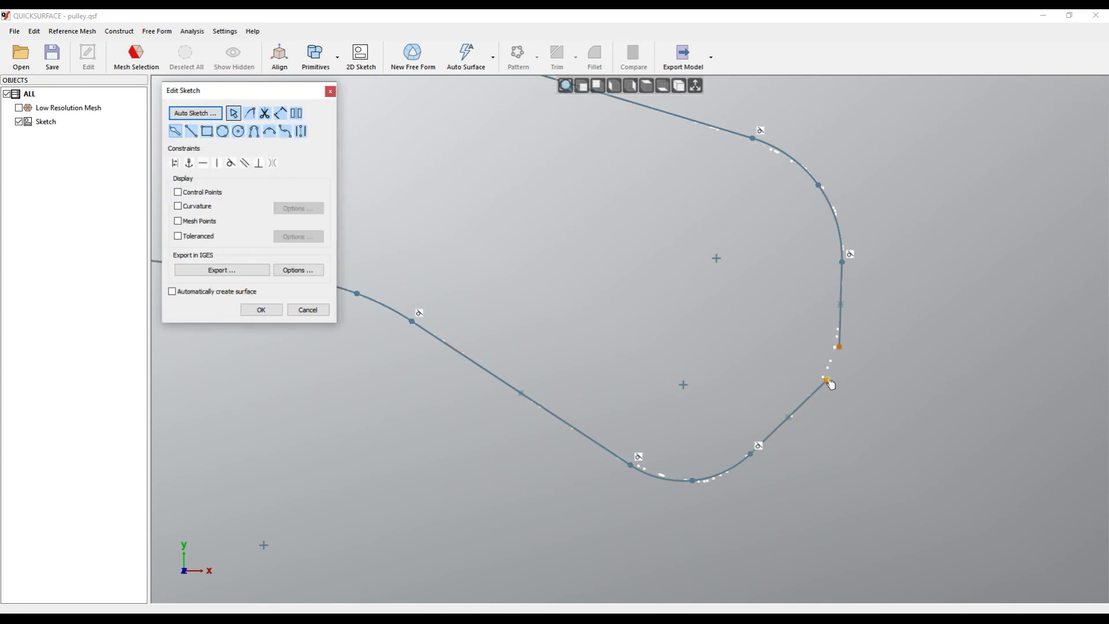
pyautogui.scroll(2, 848, 369)
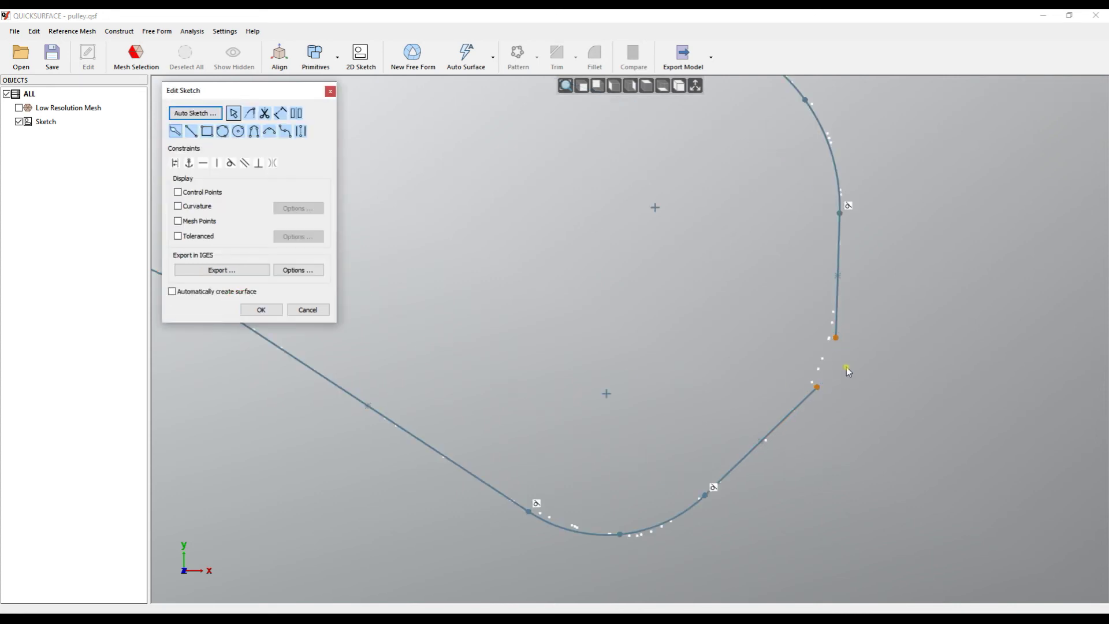
pyautogui.rightClick(846, 367)
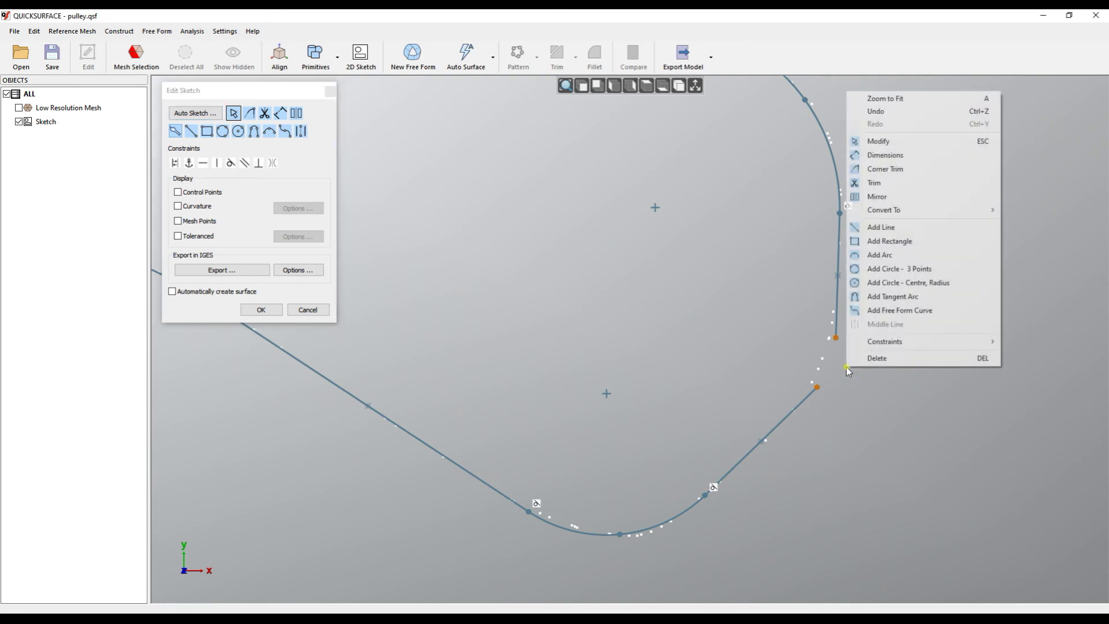
pyautogui.click(892, 296)
pyautogui.moveTo(819, 379)
pyautogui.mouseDown()
pyautogui.moveTo(839, 330)
pyautogui.moveTo(835, 347)
pyautogui.mouseUp()
pyautogui.scroll(-5, 838, 389)
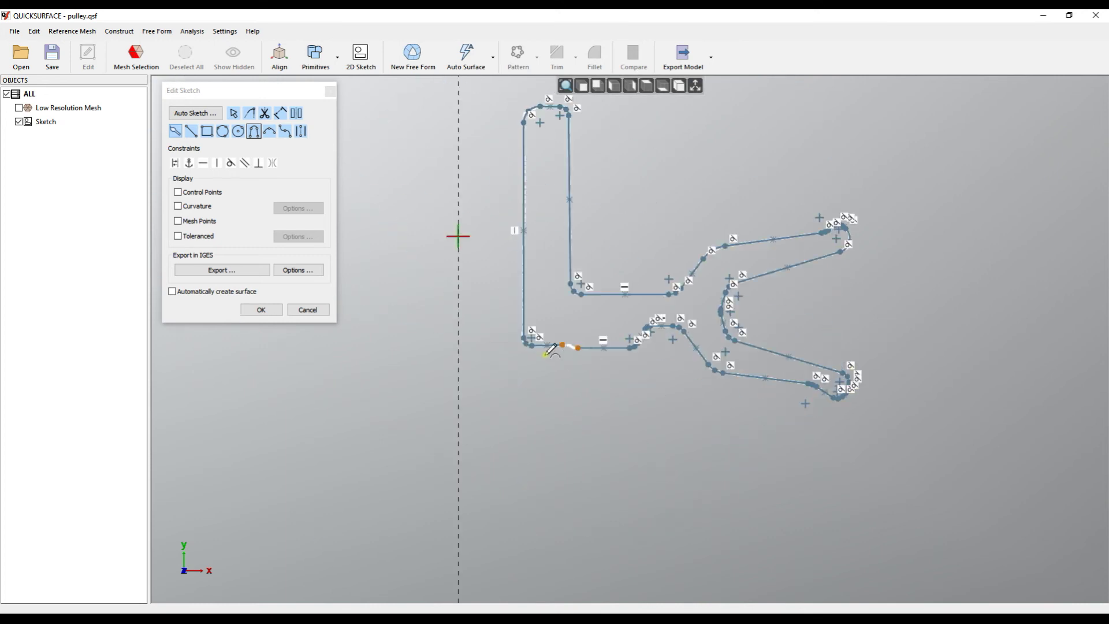
pyautogui.scroll(1, 577, 350)
pyautogui.scroll(3, 572, 345)
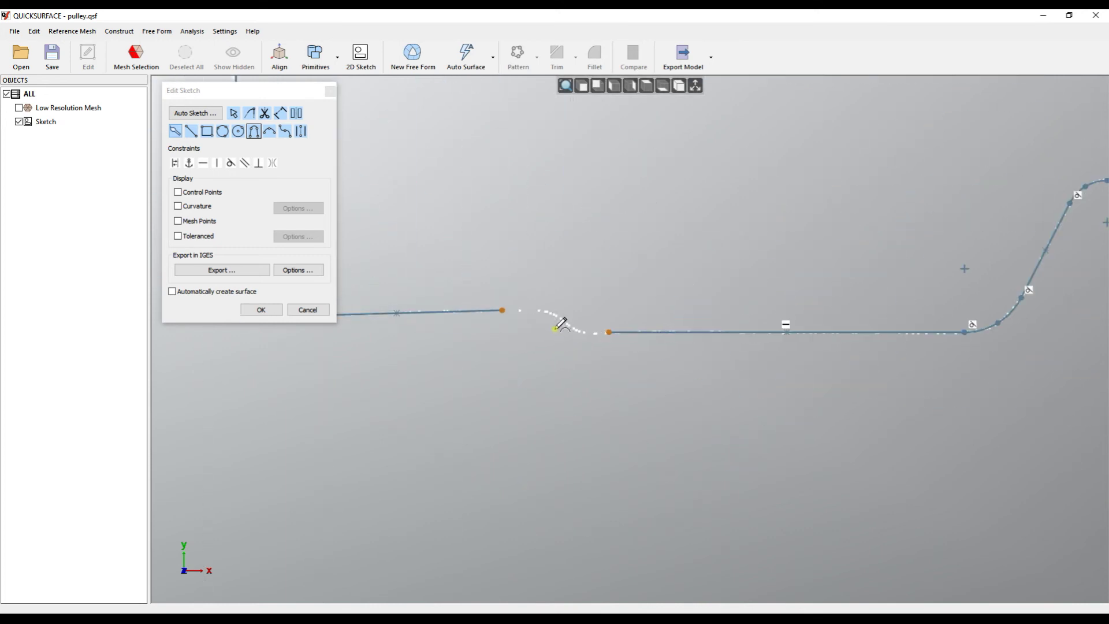
pyautogui.scroll(3, 564, 324)
# Step: Draw a line from the other gap's endpoint partway across it
pyautogui.rightClick(557, 327)
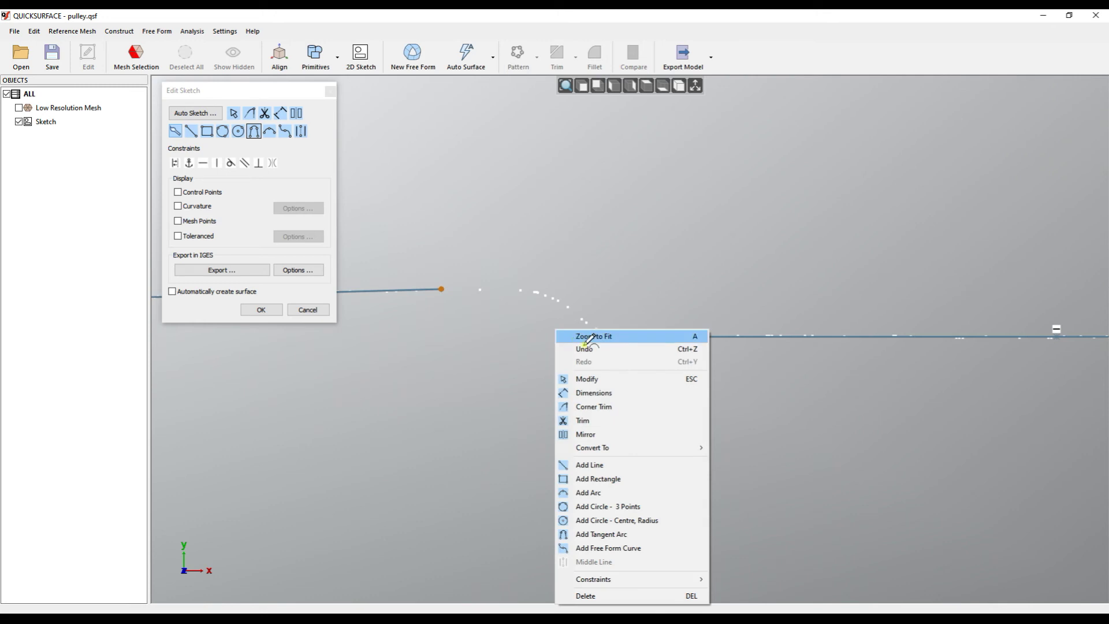
pyautogui.click(589, 465)
pyautogui.click(558, 303)
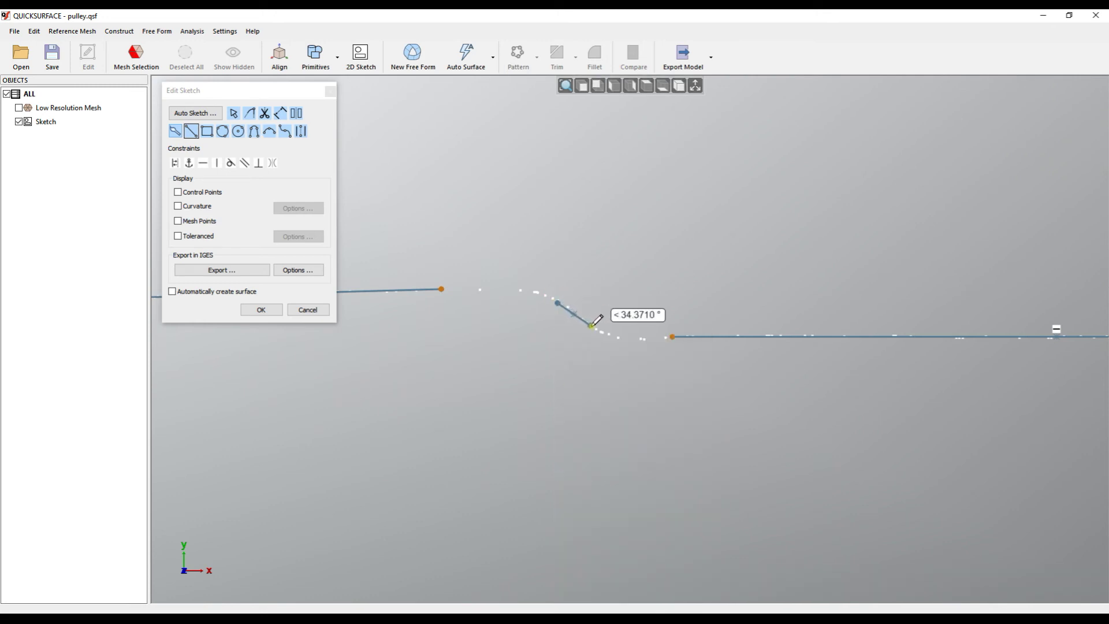
pyautogui.click(592, 326)
pyautogui.scroll(2, 503, 316)
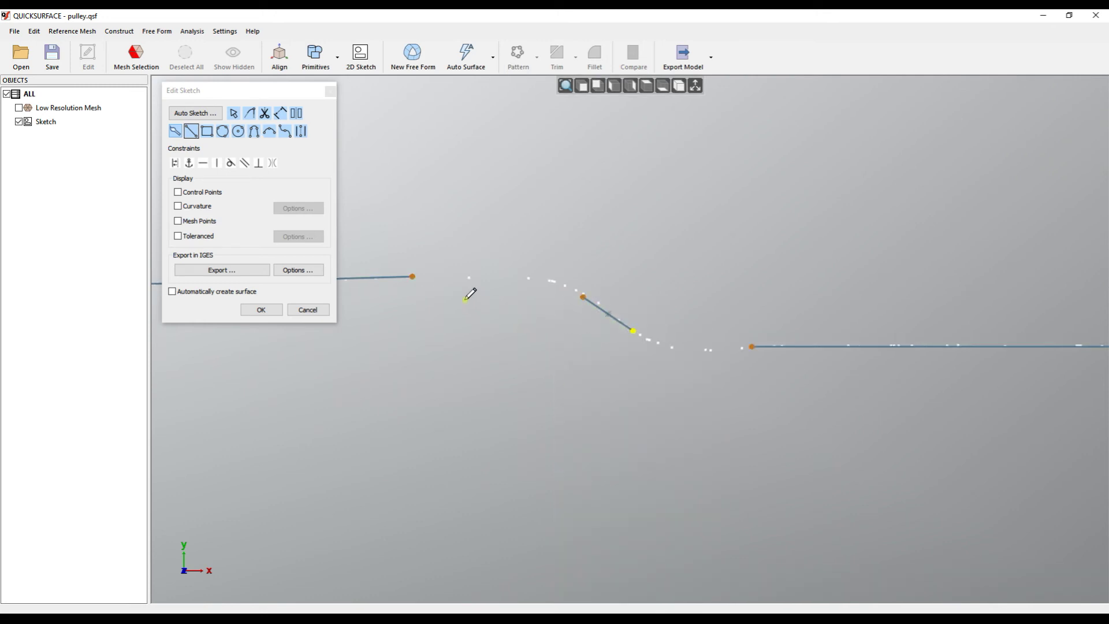
# Step: Bridge the rest of that gap with tangent arcs from the line's endpoint
pyautogui.rightClick(416, 276)
pyautogui.click(462, 482)
pyautogui.click(412, 277)
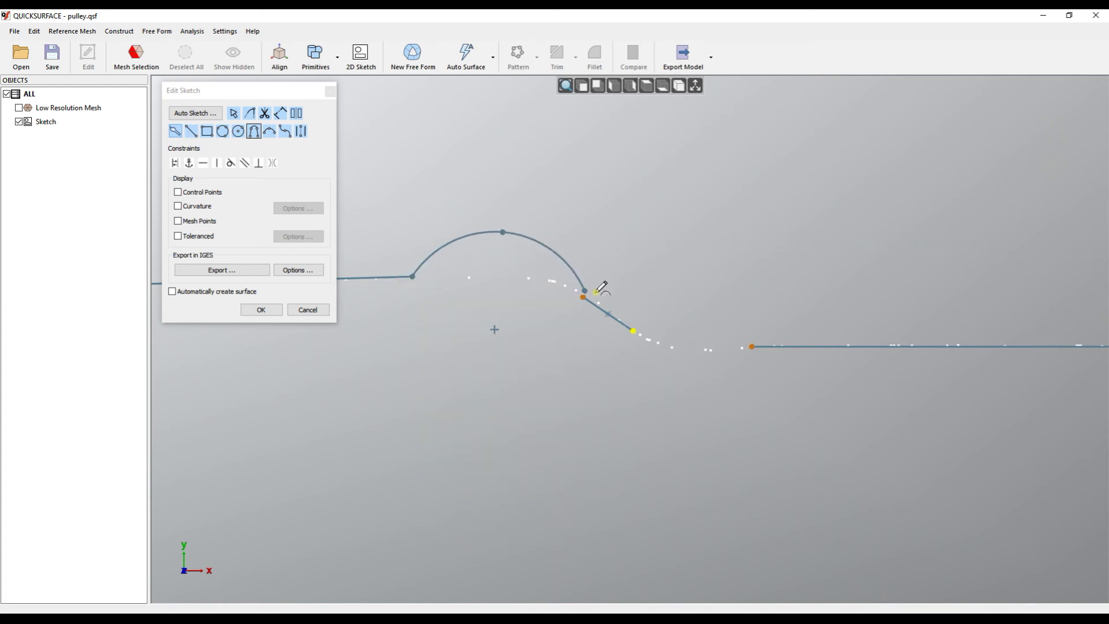
pyautogui.click(563, 286)
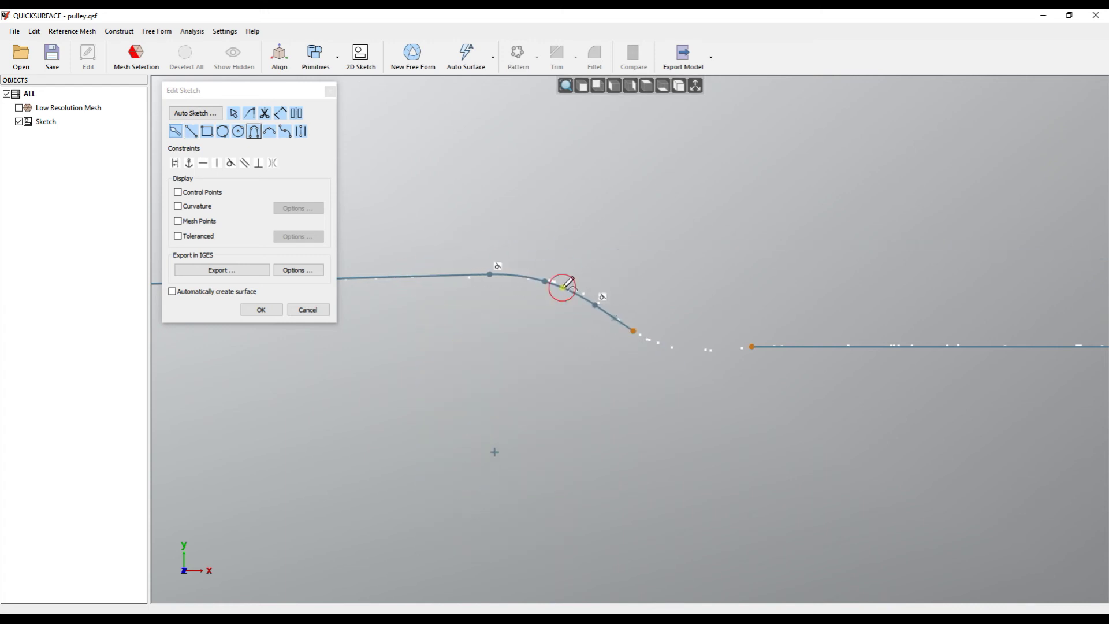
pyautogui.click(632, 330)
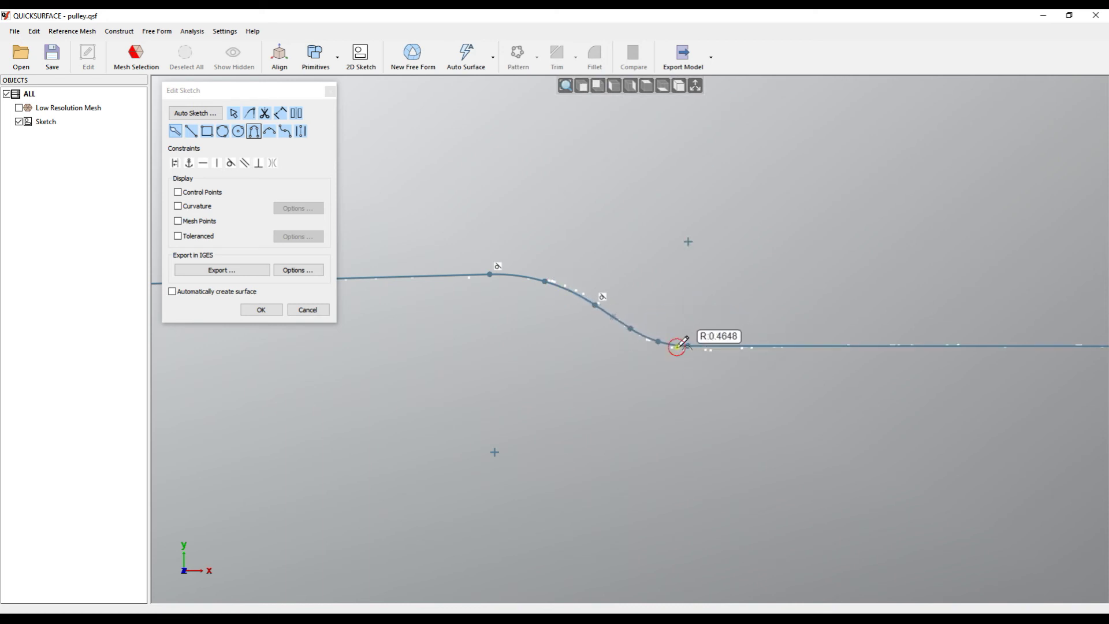
pyautogui.scroll(-10, 683, 341)
pyautogui.moveTo(705, 255); pyautogui.dragTo(671, 281, button='middle')
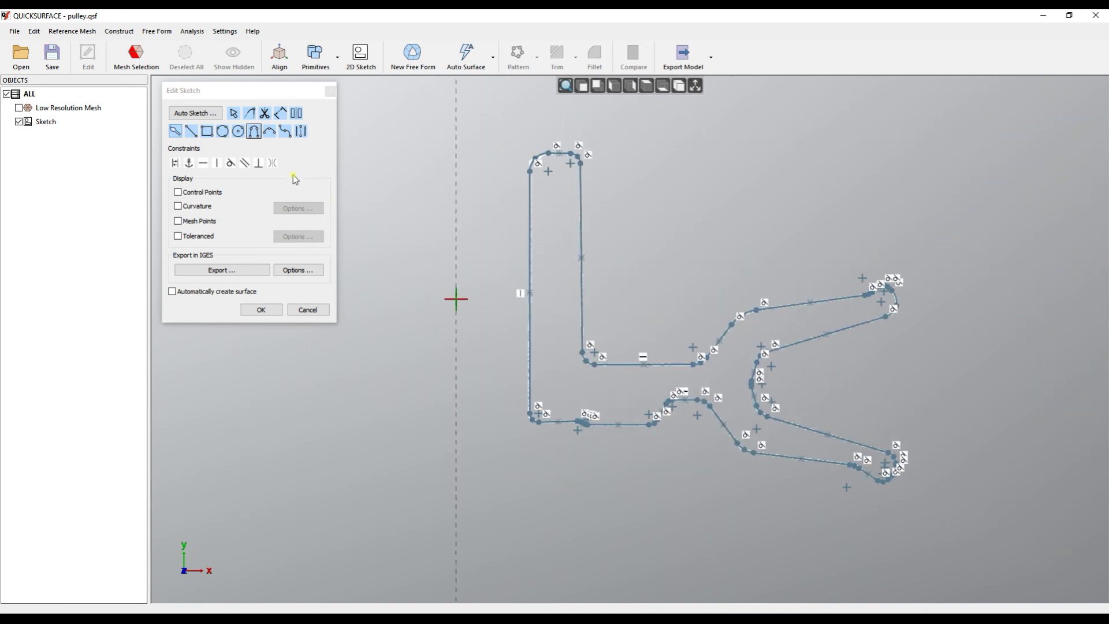
# Step: Delete all fitted lines and arcs and reopen Automatic Extraction set to splines
pyautogui.click(233, 113)
pyautogui.moveTo(411, 106)
pyautogui.mouseDown()
pyautogui.moveTo(1020, 531)
pyautogui.moveTo(1009, 534)
pyautogui.mouseUp()
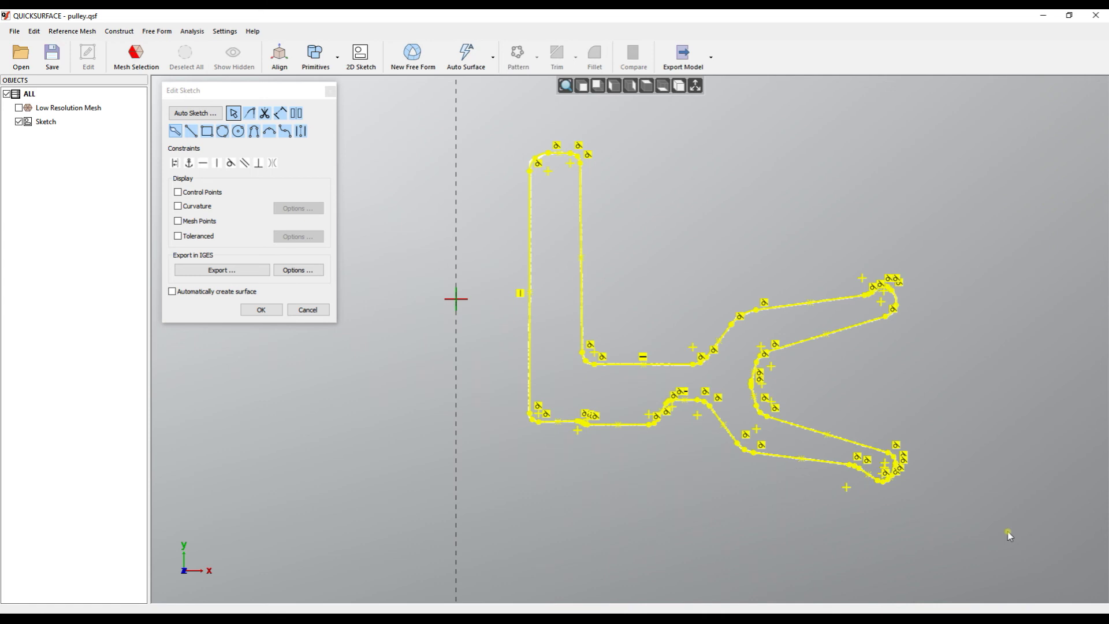
pyautogui.press('Delete')
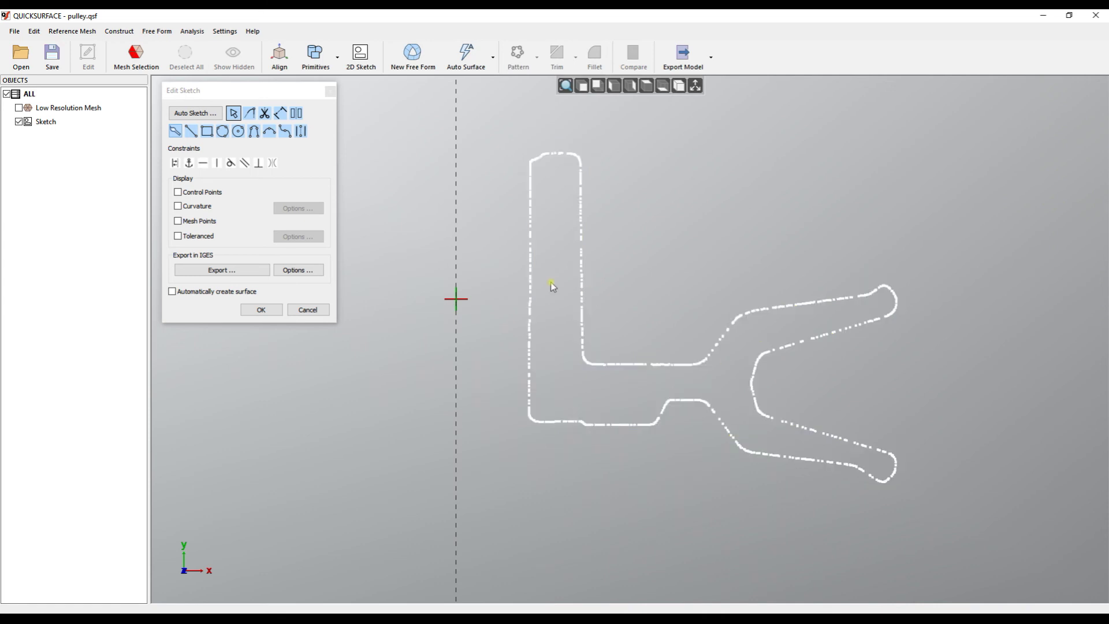
pyautogui.click(195, 113)
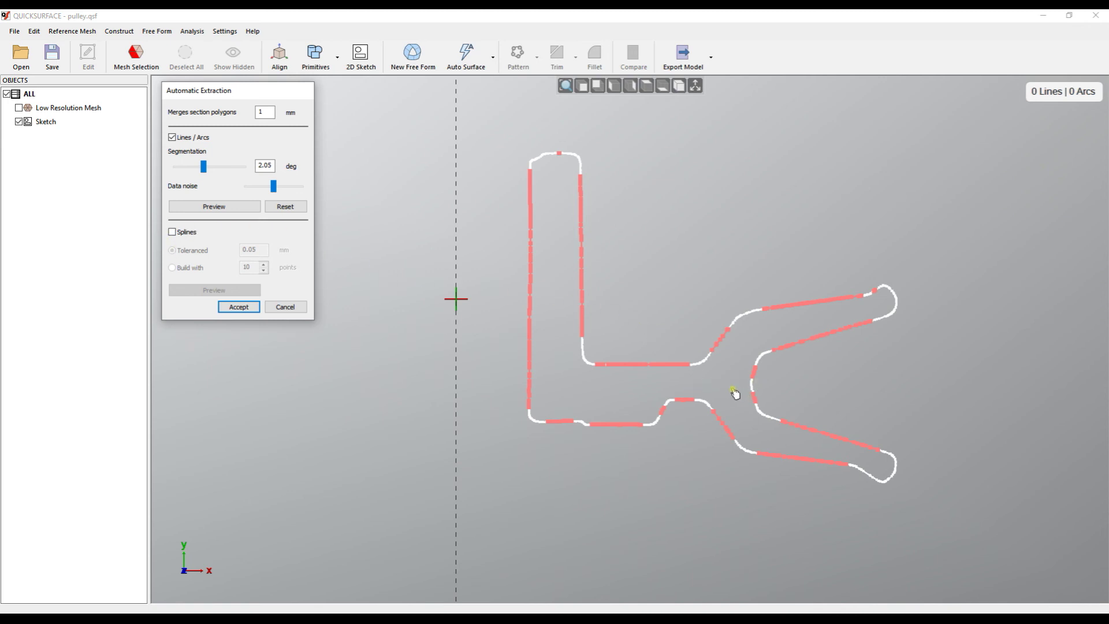
pyautogui.click(191, 233)
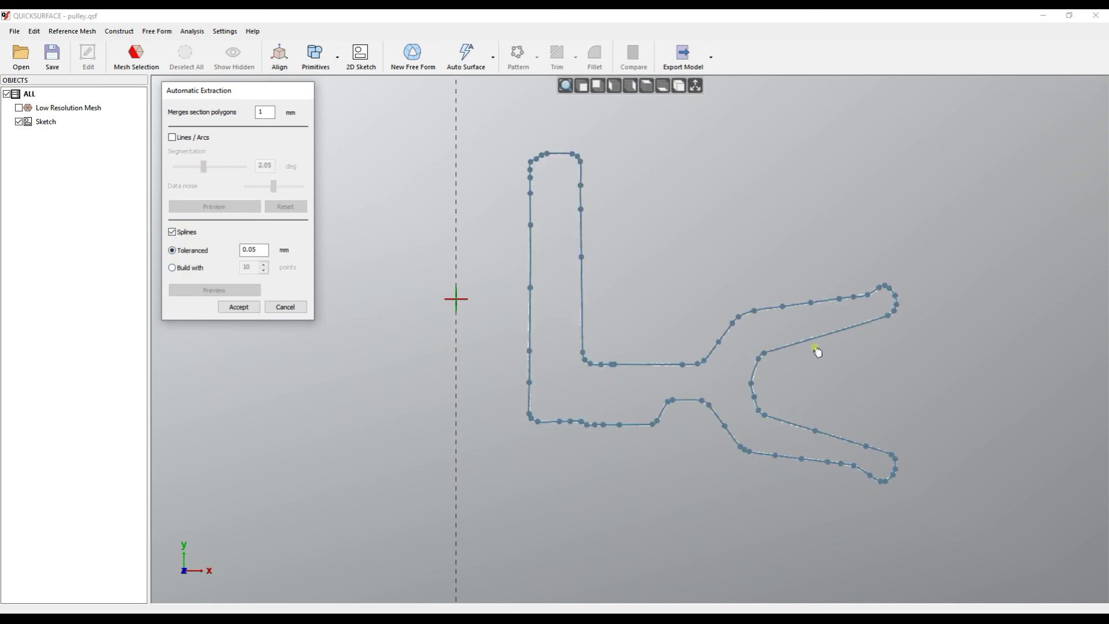
# Step: Preview a toleranced spline around the pulley outline at 0.1 mm tolerance
pyautogui.scroll(3, 613, 305)
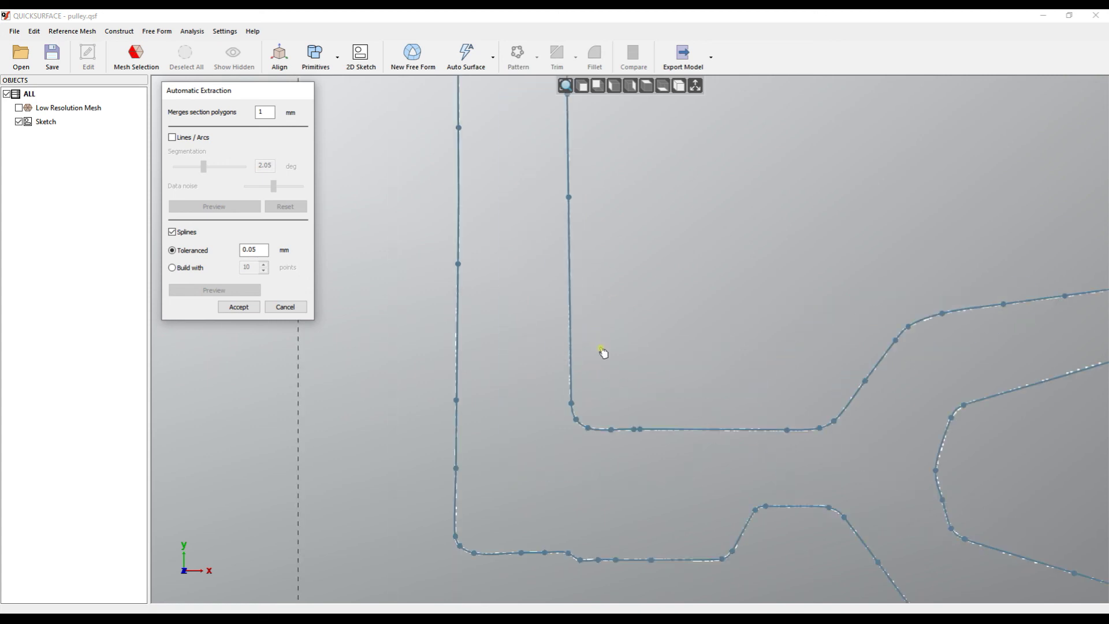
pyautogui.scroll(2, 613, 408)
pyautogui.moveTo(614, 408); pyautogui.dragTo(638, 354, button='middle')
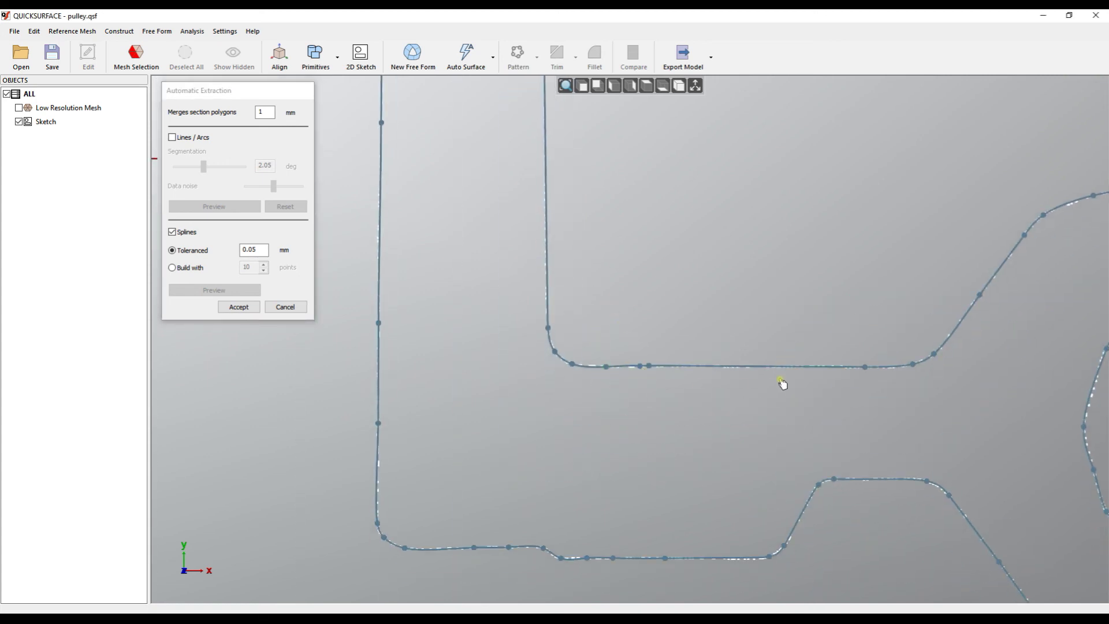
pyautogui.scroll(-2, 693, 351)
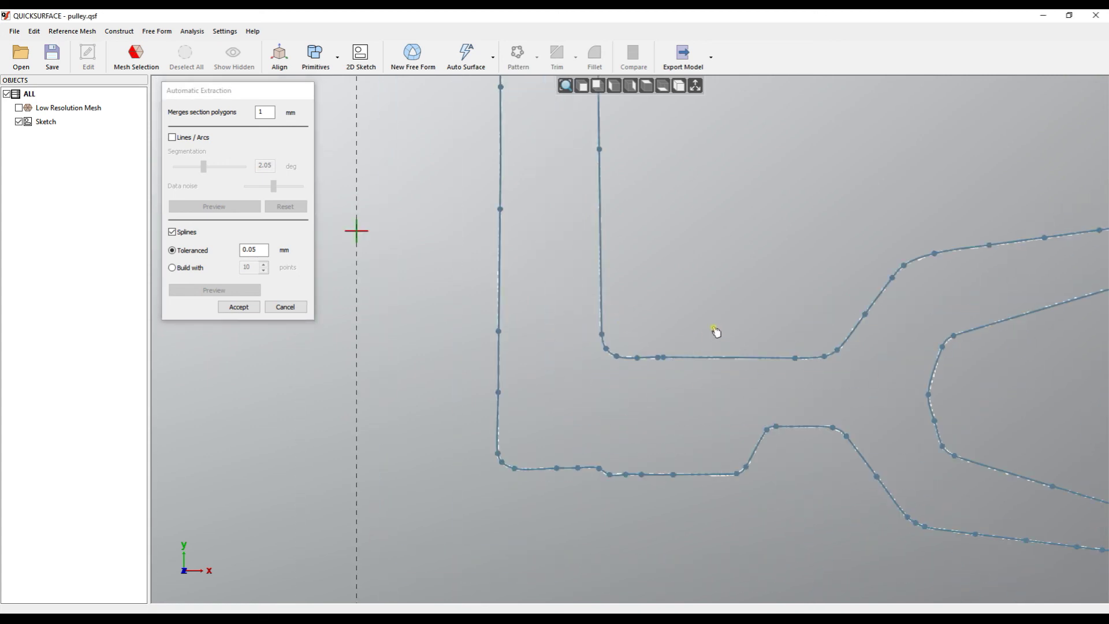
pyautogui.scroll(-5, 632, 347)
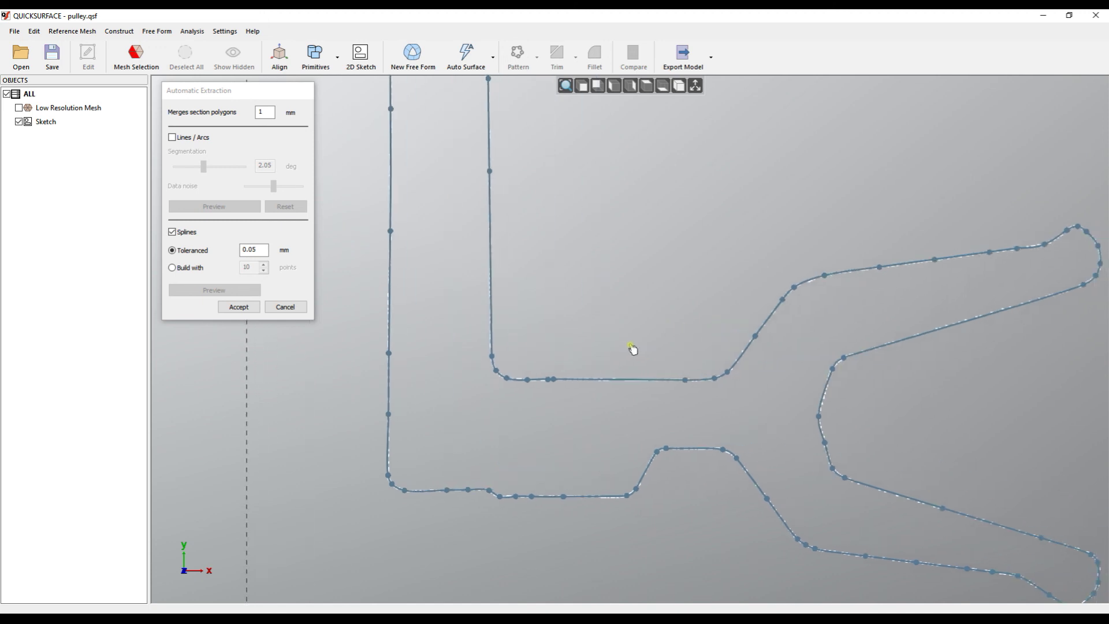
pyautogui.scroll(4, 631, 346)
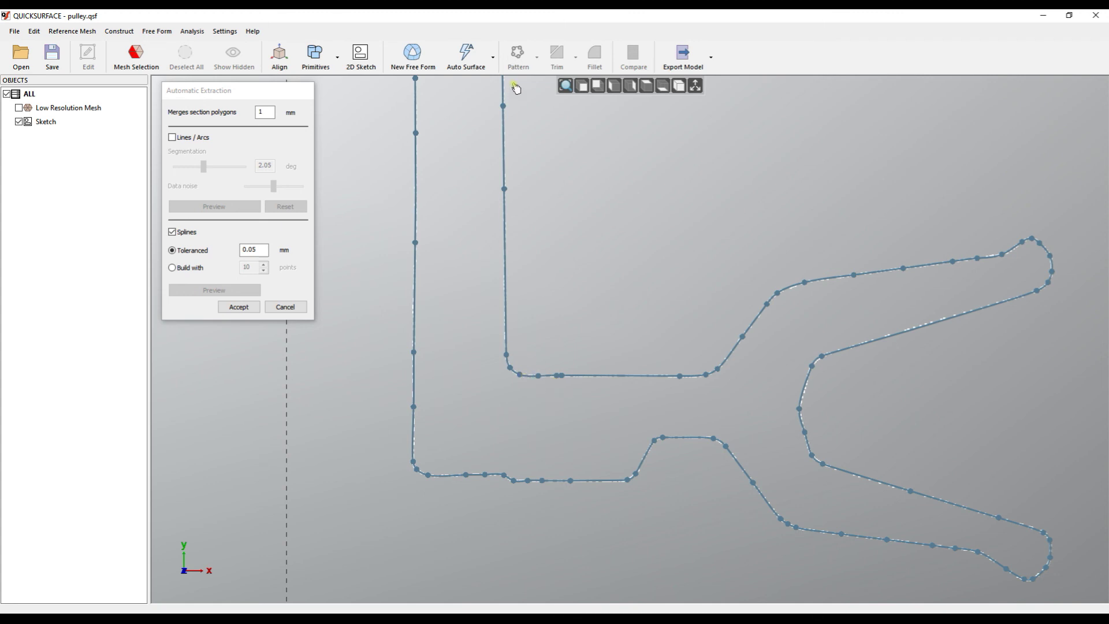
pyautogui.moveTo(586, 243); pyautogui.dragTo(601, 304, button='middle')
pyautogui.scroll(-3, 601, 305)
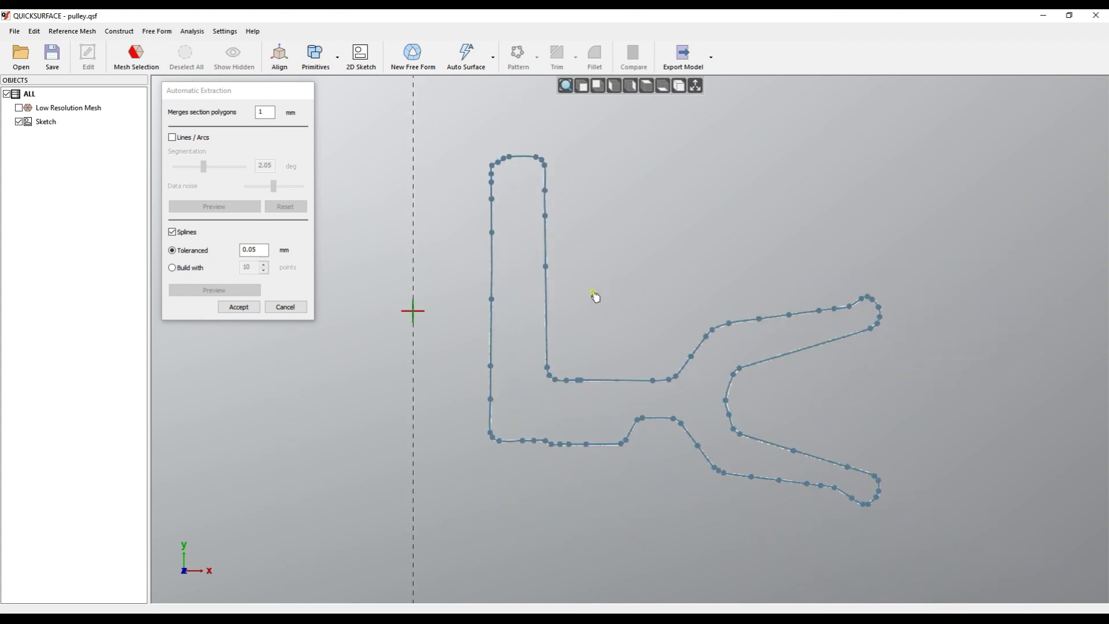
pyautogui.moveTo(248, 250); pyautogui.dragTo(274, 250)
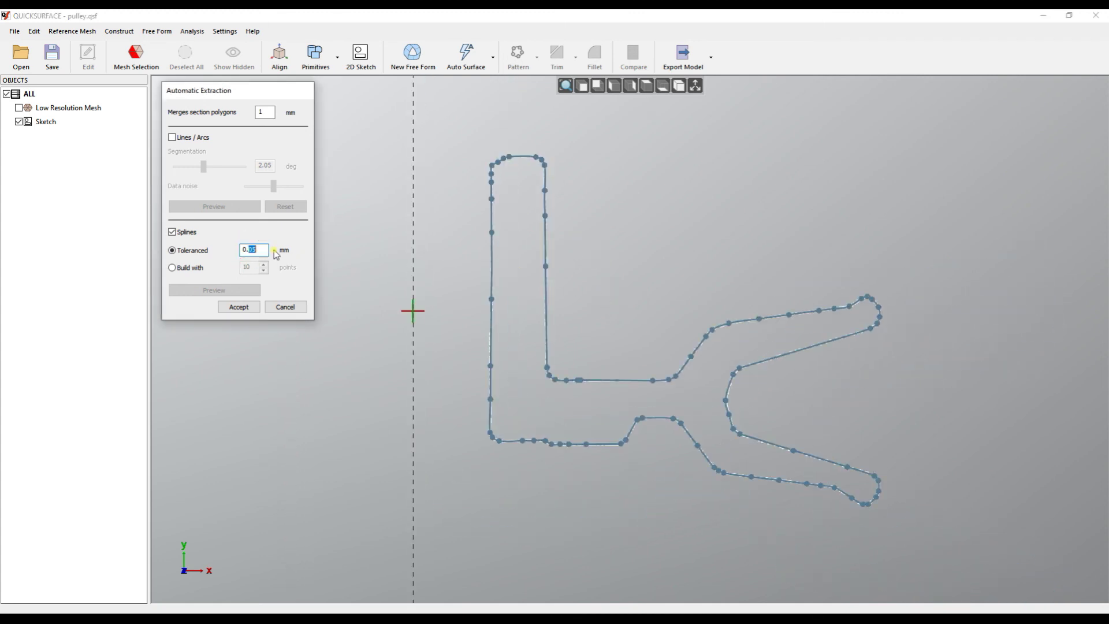
pyautogui.write('1')
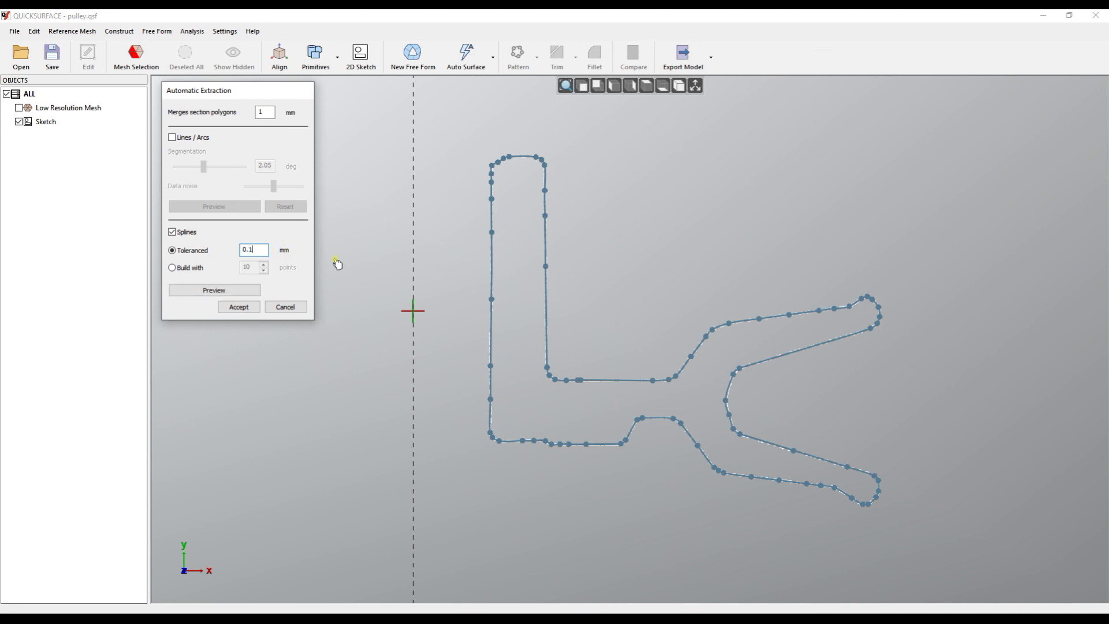
pyautogui.click(220, 293)
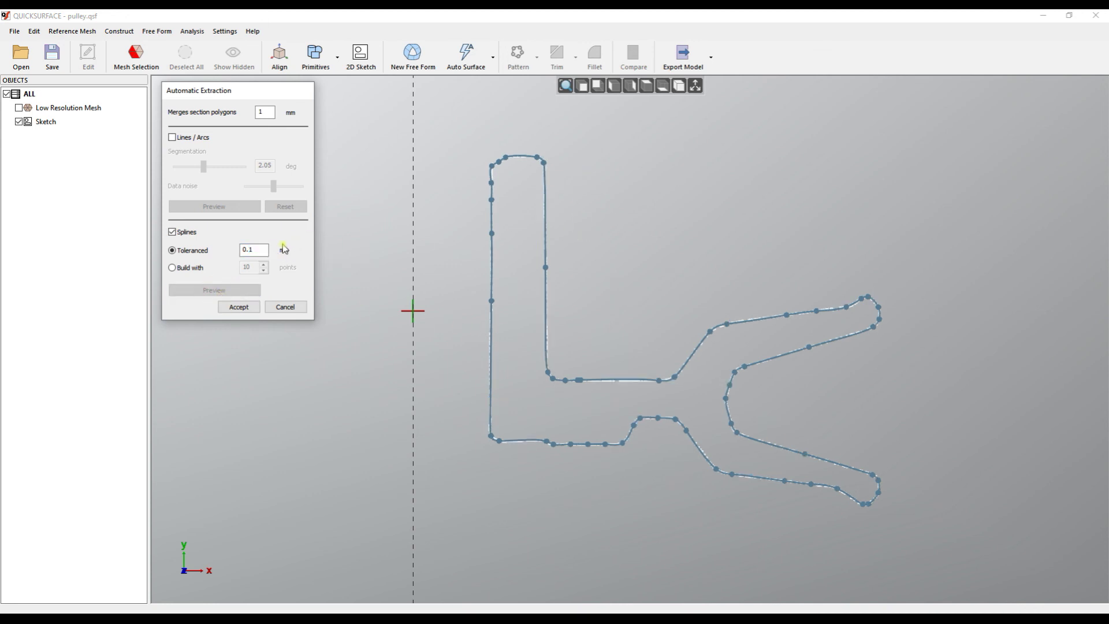
# Step: Tighten the spline tolerance to 0.02 mm and preview again
pyautogui.moveTo(266, 249); pyautogui.dragTo(250, 250)
pyautogui.write('0')
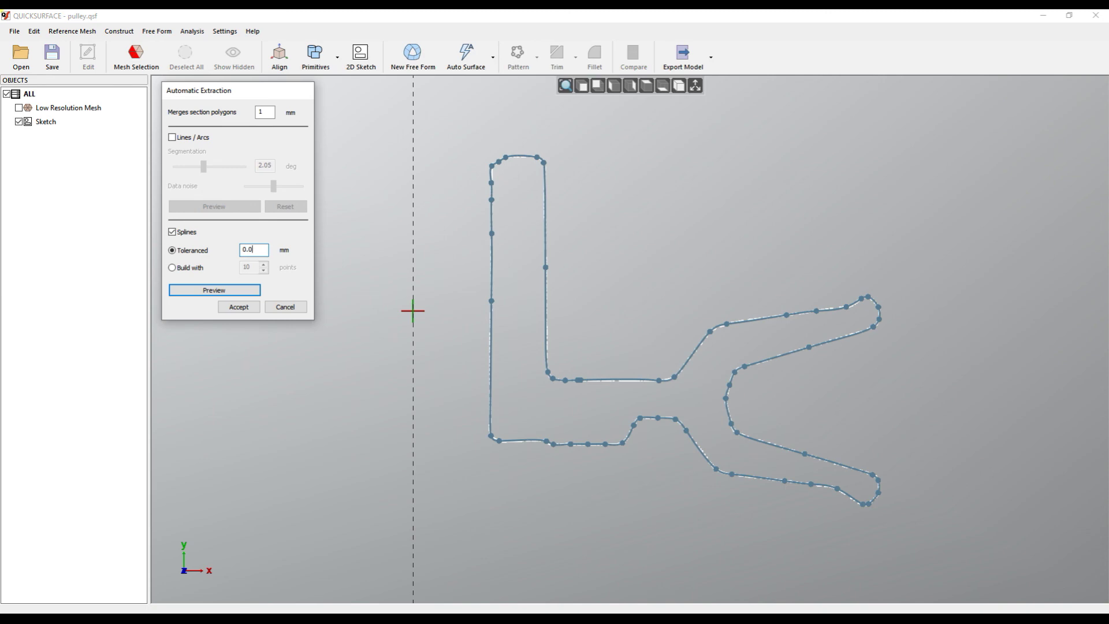
pyautogui.write('2')
pyautogui.click(236, 291)
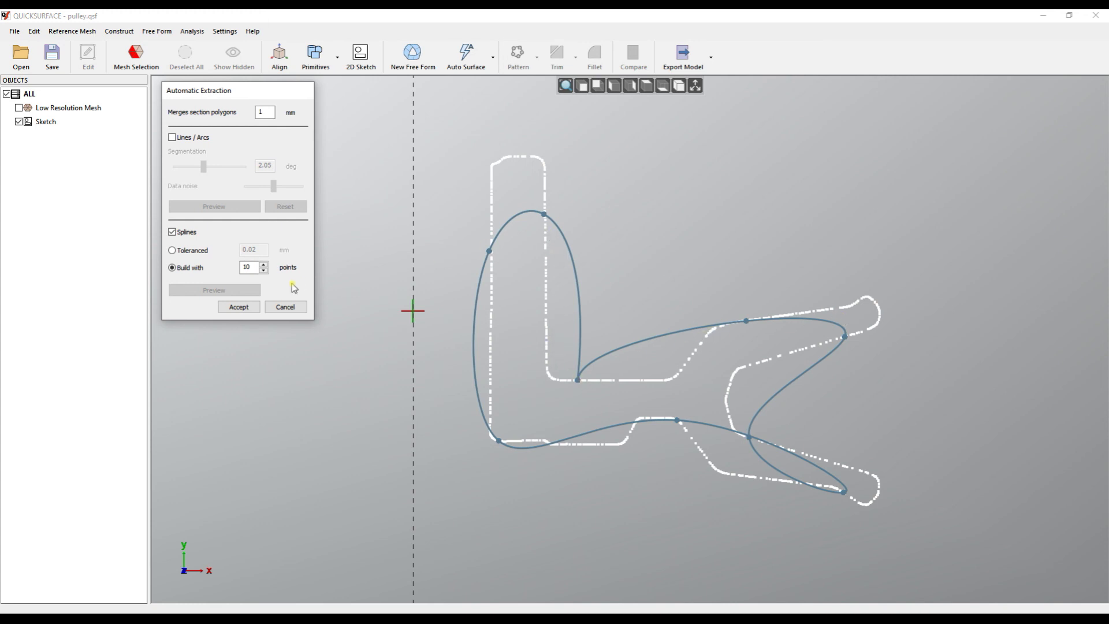
# Step: Preview a spline built with 20 points
pyautogui.moveTo(258, 267); pyautogui.dragTo(234, 268)
pyautogui.click(263, 264)
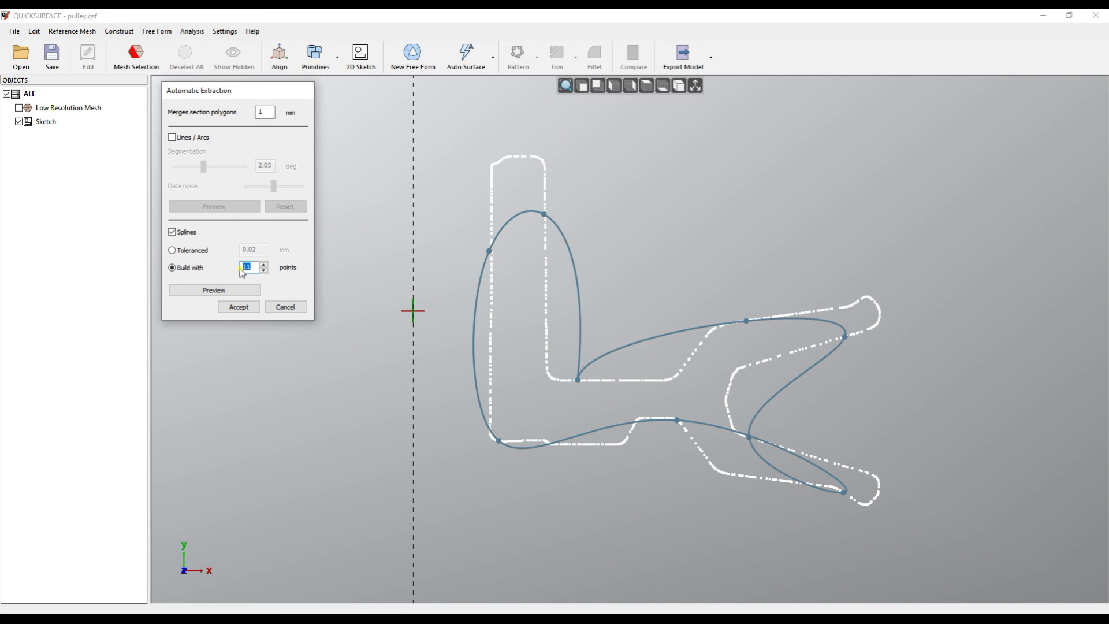
pyautogui.click(231, 289)
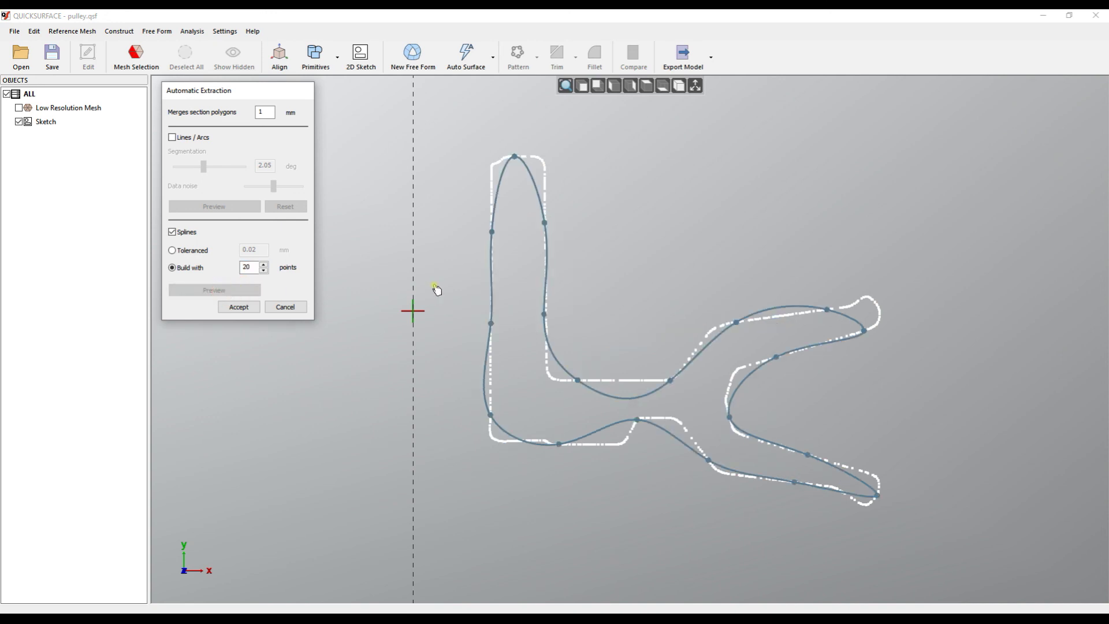
# Step: Rebuild the spline with 100 points and accept it
pyautogui.doubleClick(252, 267)
pyautogui.write('100')
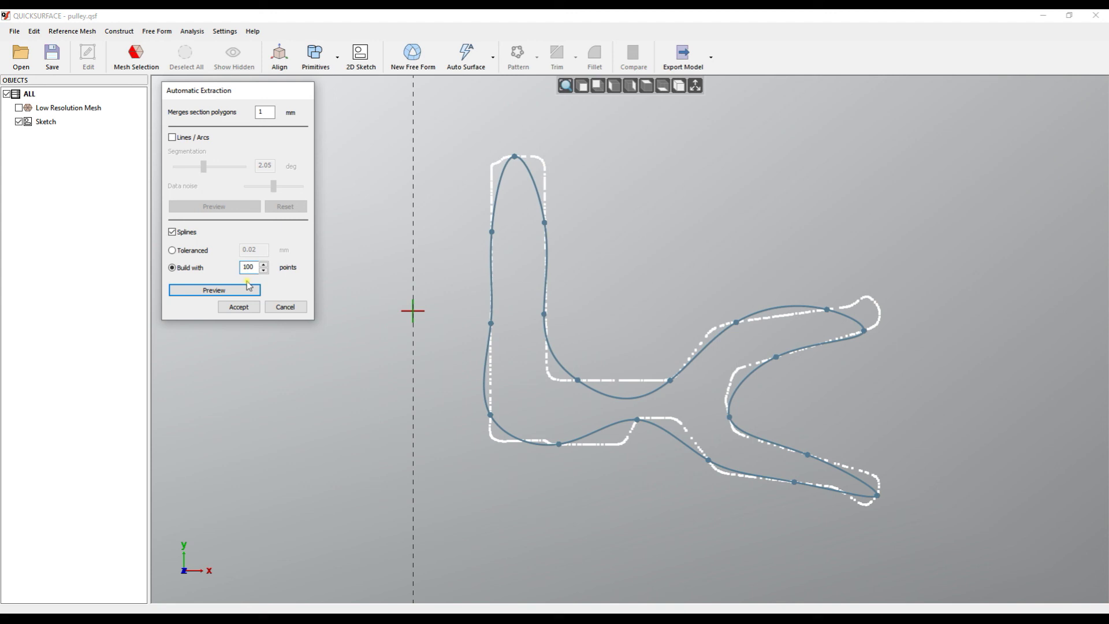
pyautogui.click(248, 287)
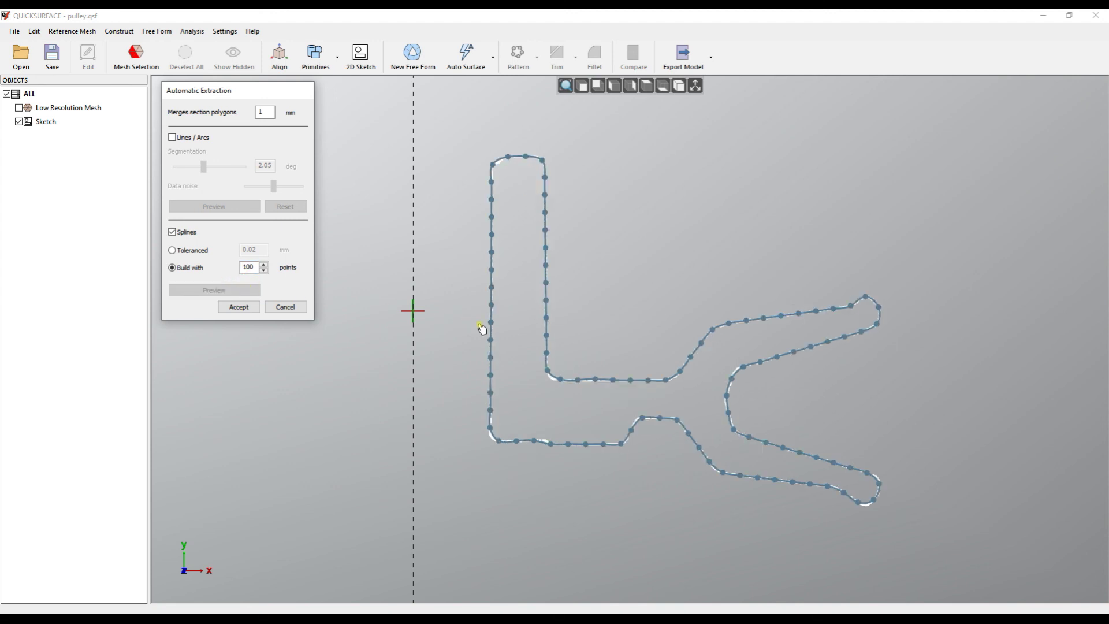
pyautogui.click(241, 306)
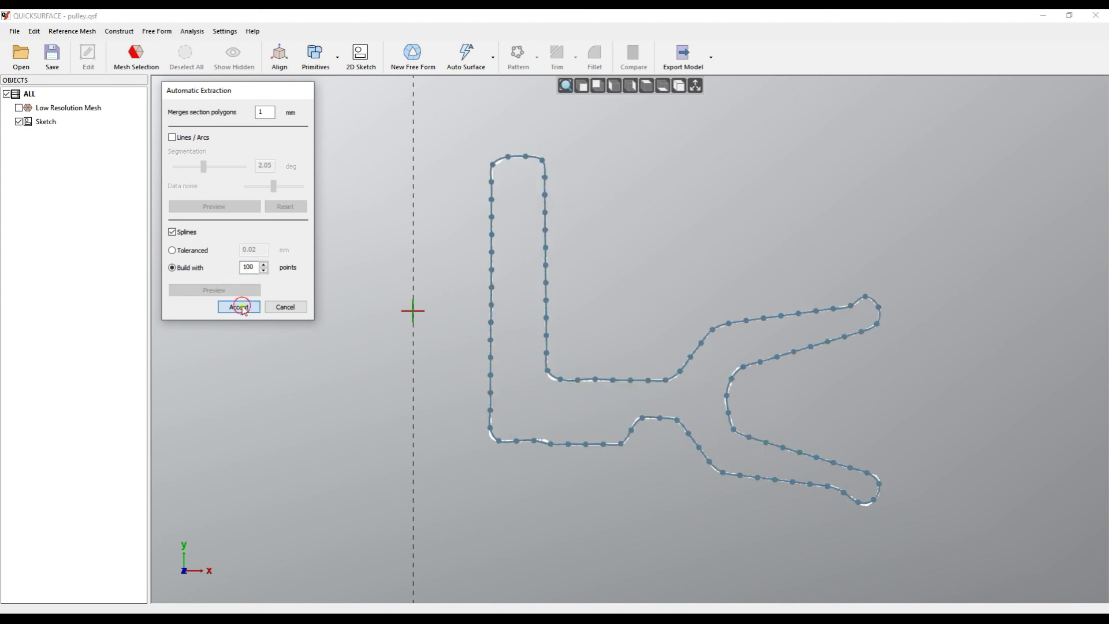
# Step: Move a spline point near the L's inner corner down and flatten its tangent onto the reference points
pyautogui.click(577, 380)
pyautogui.moveTo(618, 324); pyautogui.dragTo(636, 282, button='middle')
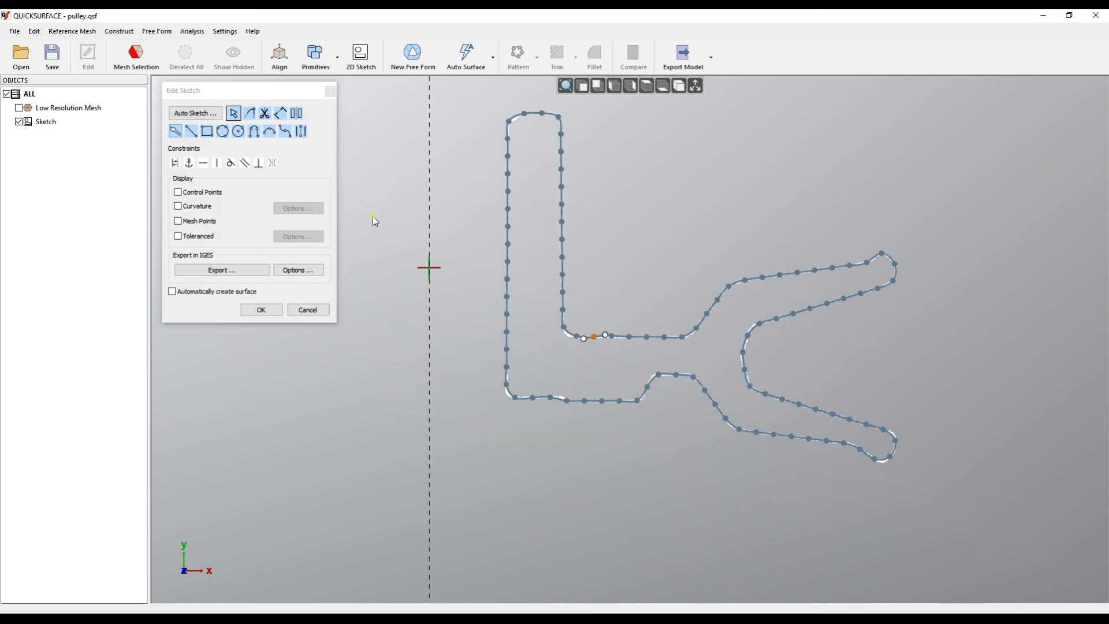
pyautogui.scroll(5, 590, 338)
pyautogui.click(611, 320)
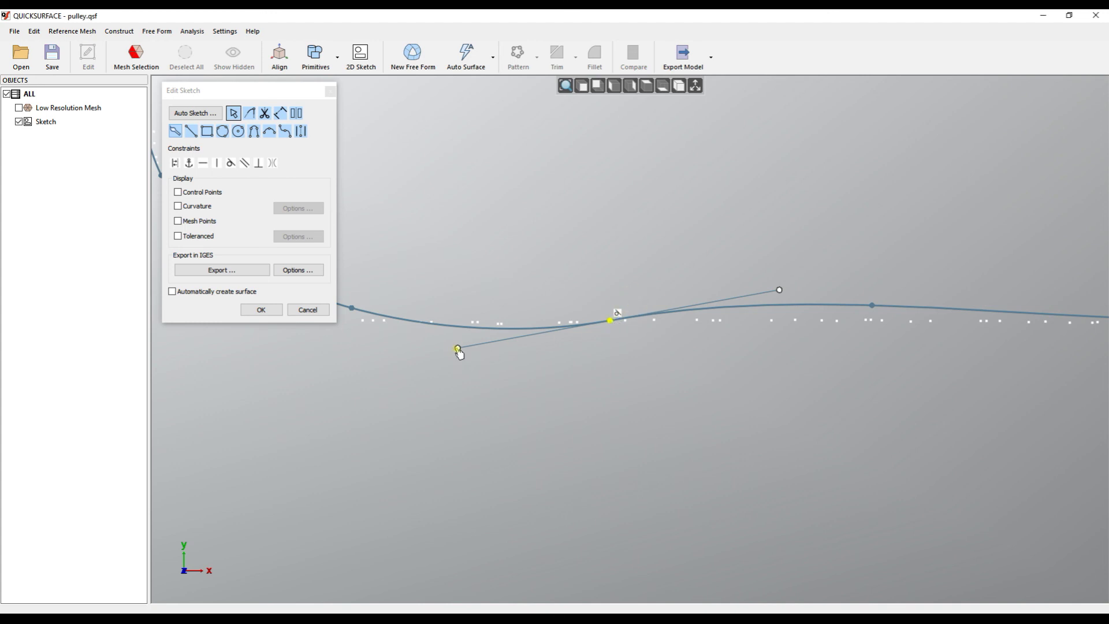
pyautogui.moveTo(459, 350); pyautogui.dragTo(453, 328)
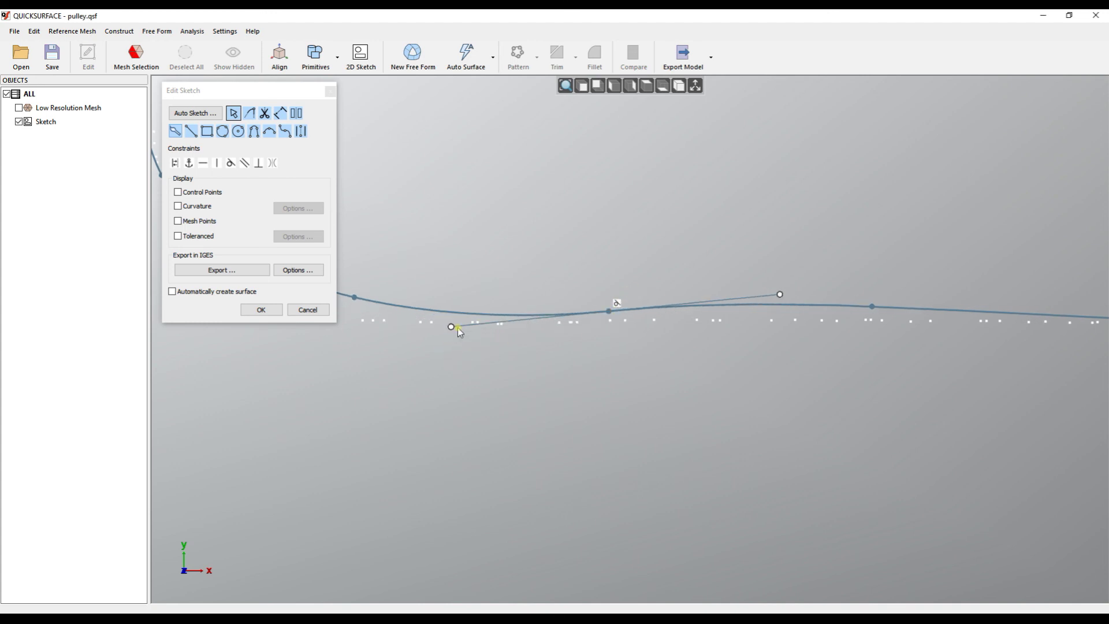
pyautogui.moveTo(610, 318); pyautogui.dragTo(612, 324)
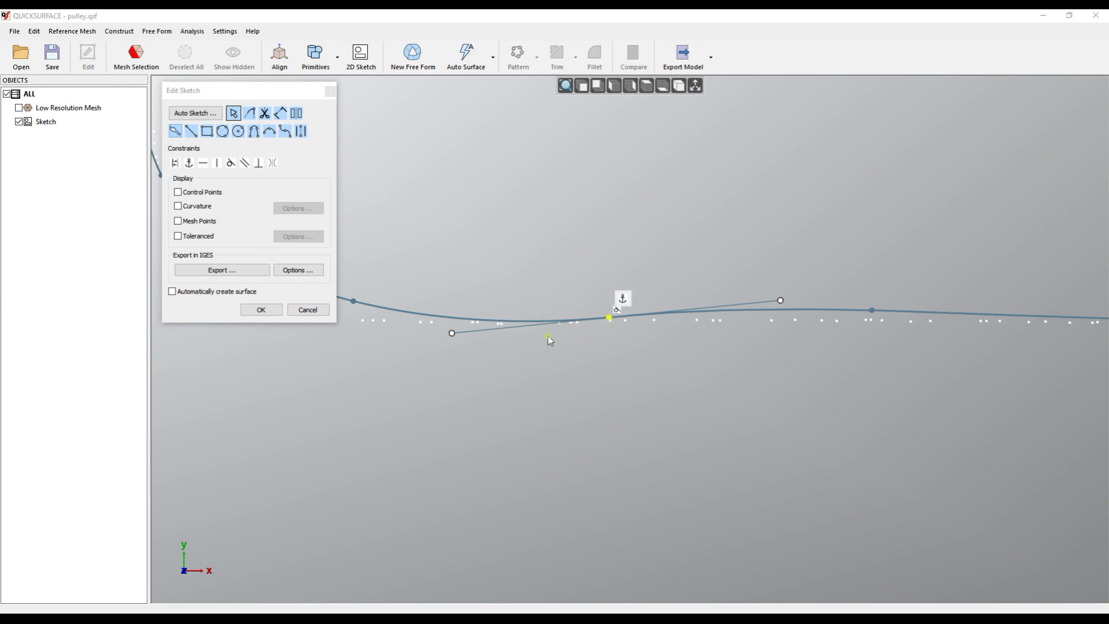
pyautogui.moveTo(452, 333); pyautogui.dragTo(448, 322)
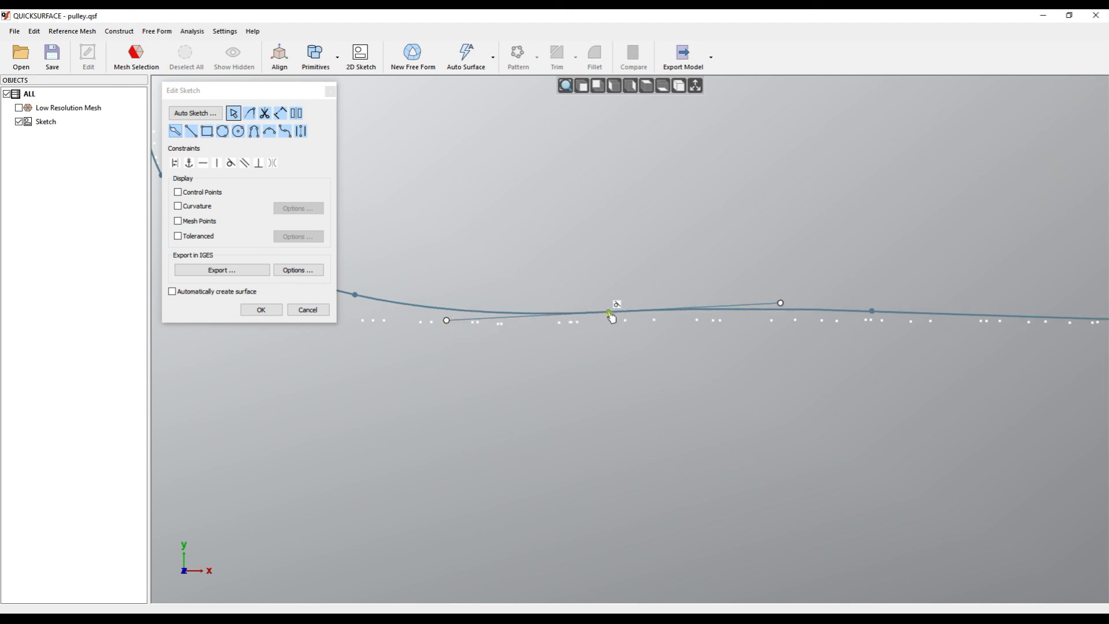
pyautogui.moveTo(609, 316); pyautogui.dragTo(610, 324)
pyautogui.scroll(-5, 785, 319)
pyautogui.moveTo(734, 336); pyautogui.dragTo(583, 428, button='right')
pyautogui.scroll(-3, 663, 431)
pyautogui.scroll(3, 686, 433)
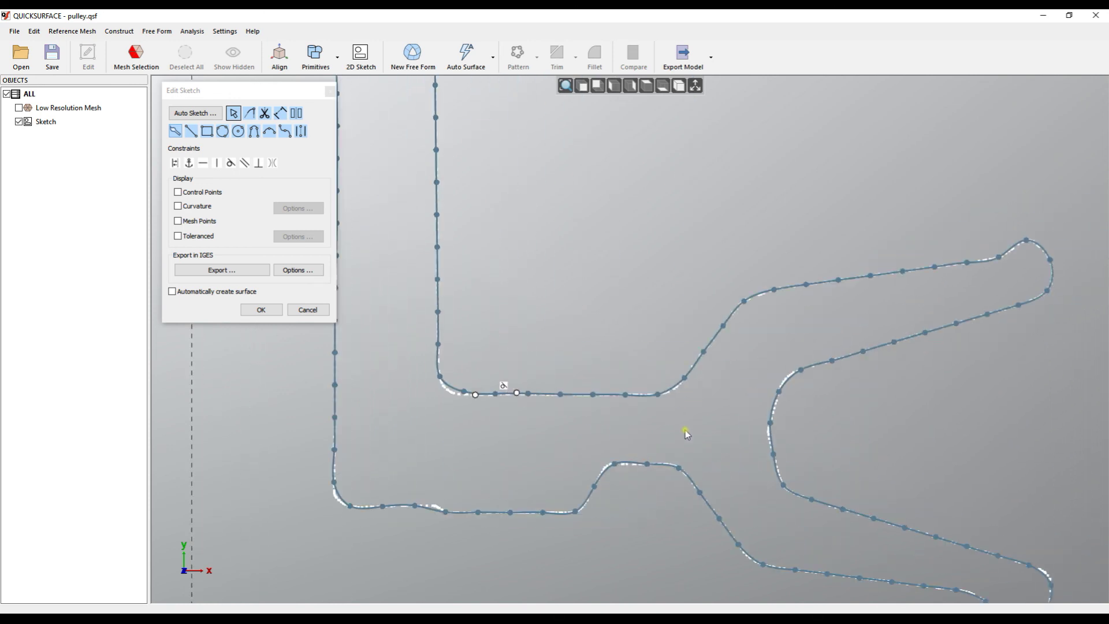
pyautogui.scroll(-2, 685, 430)
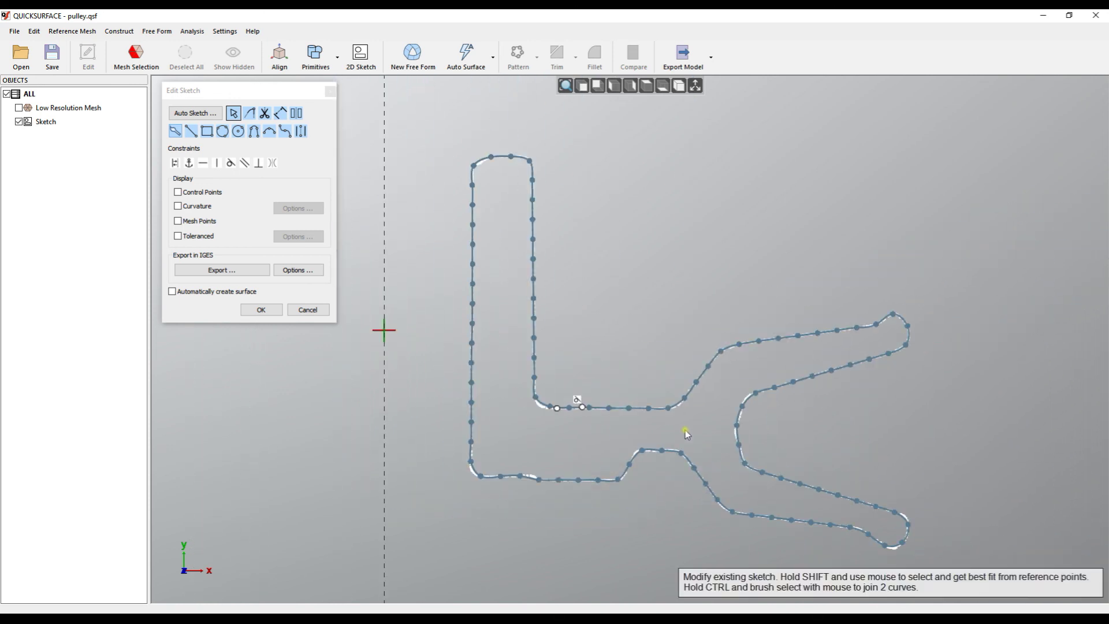